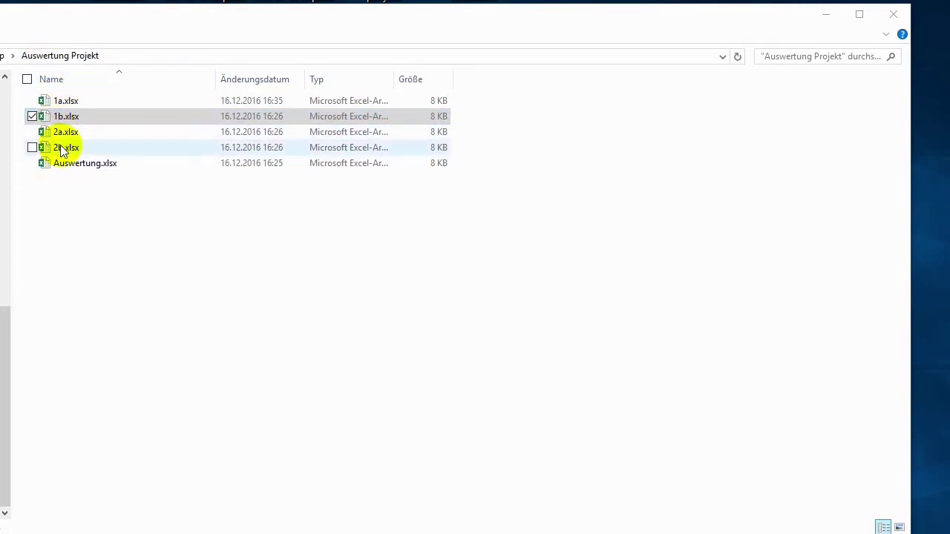
# Inspect 1a.xlsx's G-Karten labels and B2:B7 counts, then check 1b.xlsx, closing both.
pyautogui.doubleClick(66, 102)
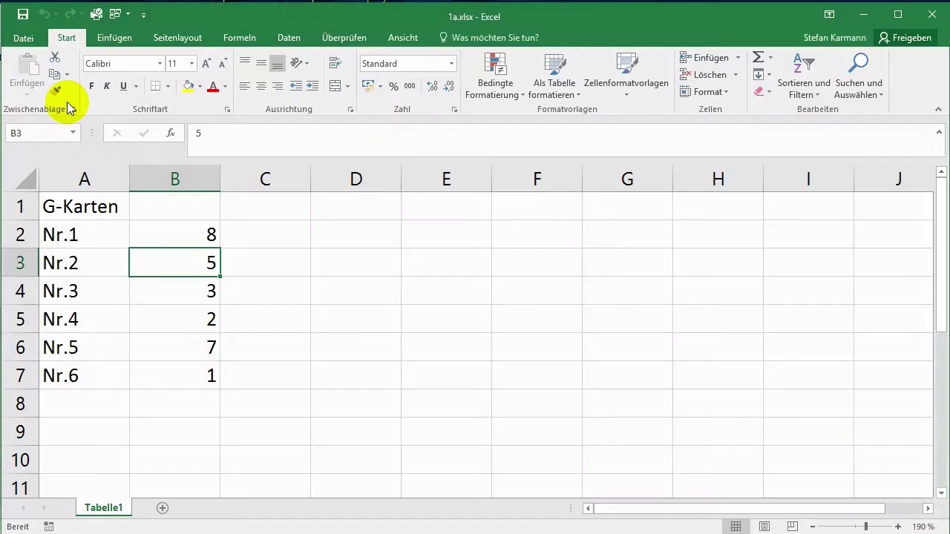
pyautogui.moveTo(96, 208); pyautogui.dragTo(89, 372)
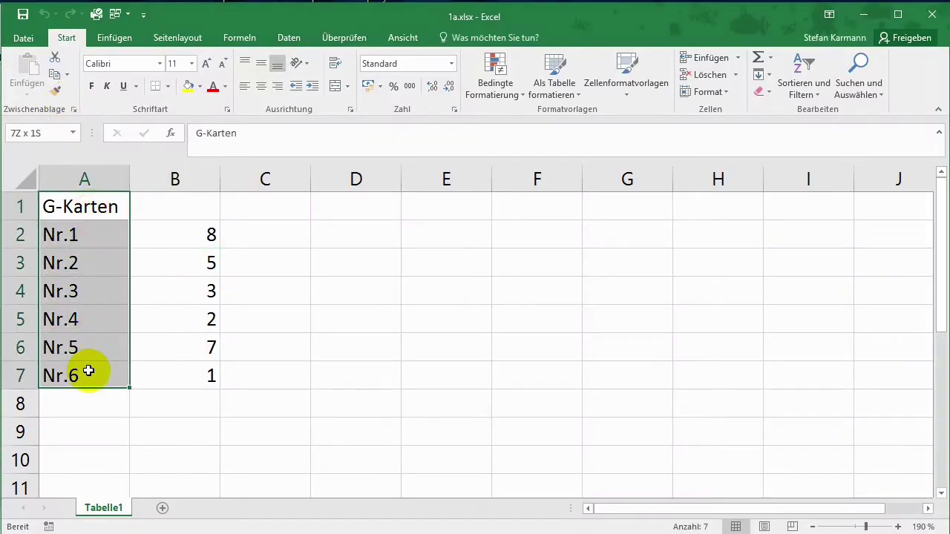
pyautogui.moveTo(93, 231); pyautogui.dragTo(92, 371)
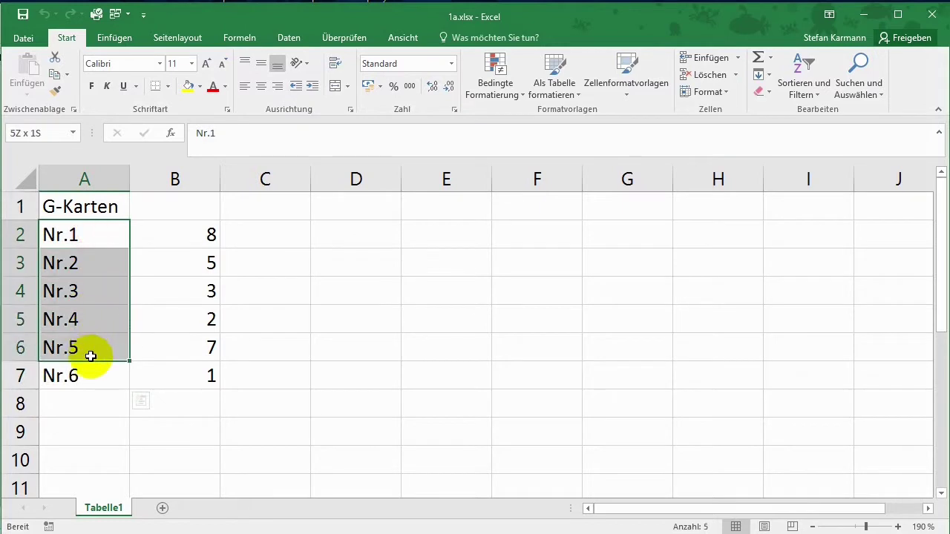
pyautogui.moveTo(202, 233); pyautogui.dragTo(200, 380)
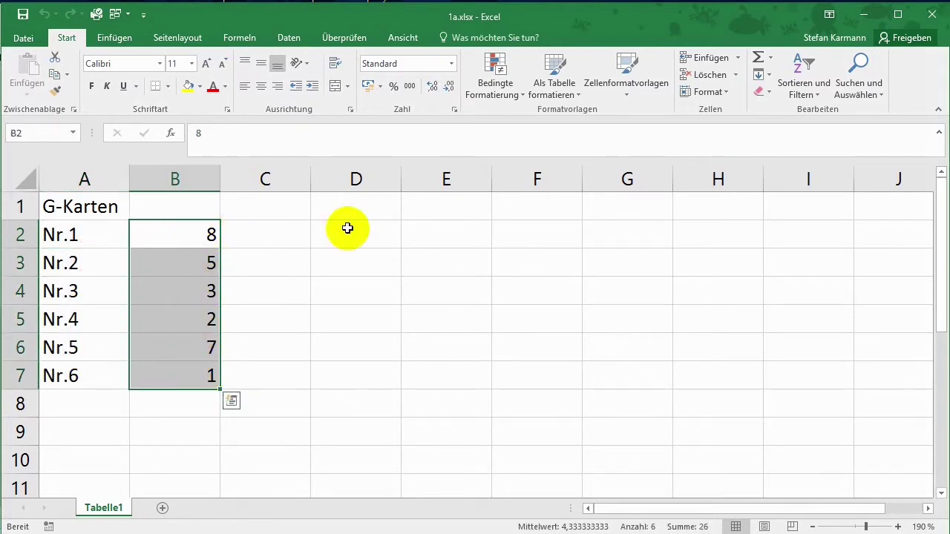
pyautogui.click(931, 14)
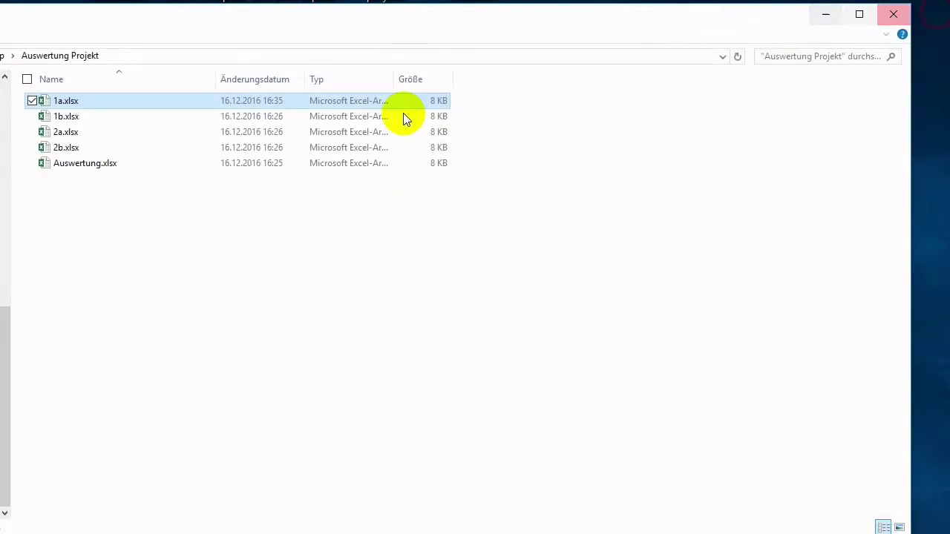
pyautogui.doubleClick(80, 117)
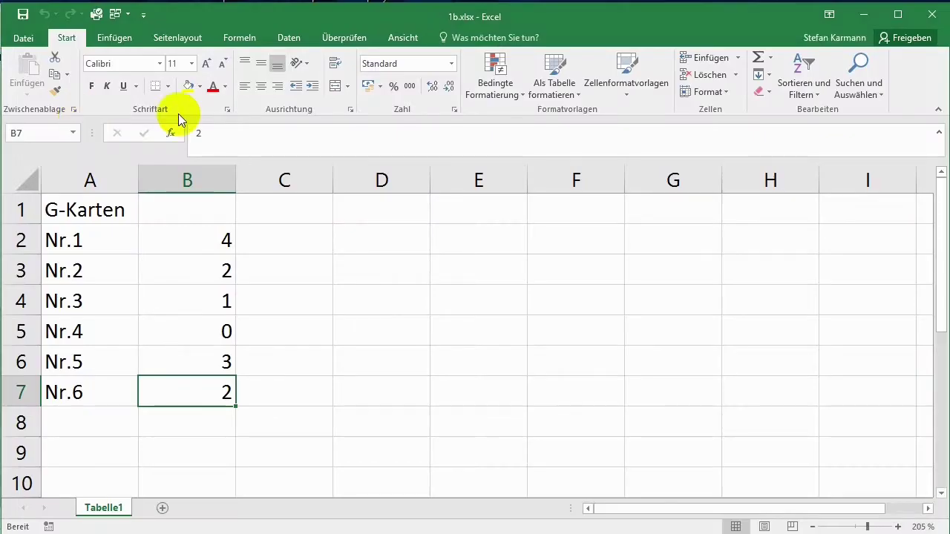
pyautogui.click(932, 14)
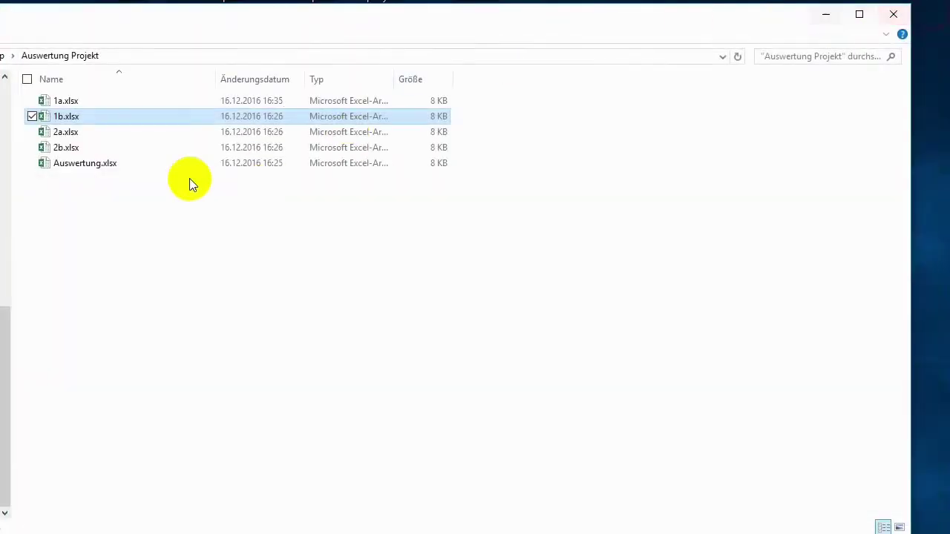
# Open Auswertung.xlsx and minimise it, then open 1a.xlsx maximised.
pyautogui.doubleClick(71, 165)
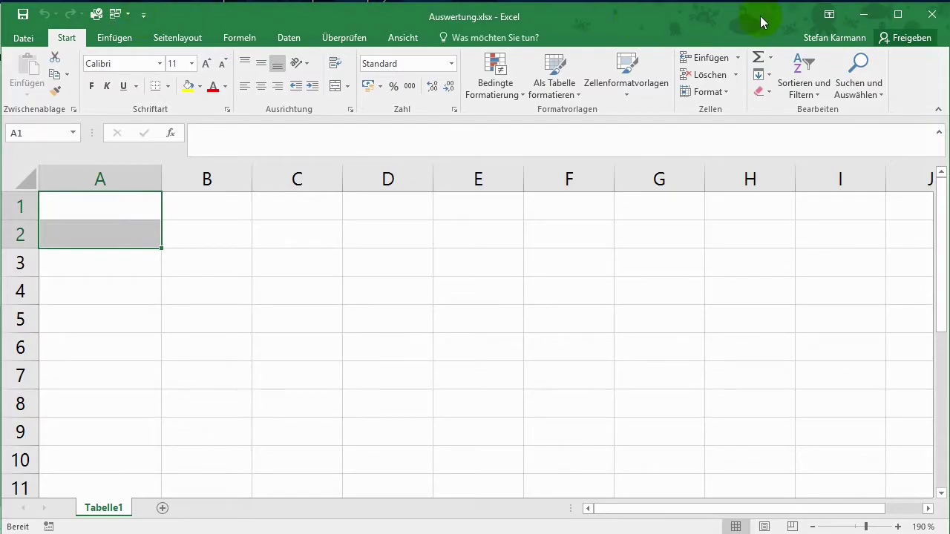
pyautogui.click(863, 14)
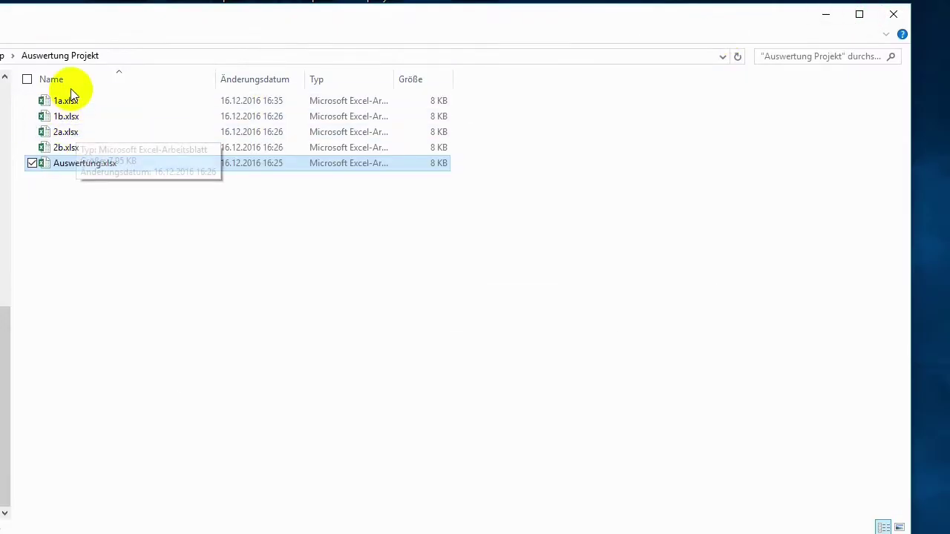
pyautogui.doubleClick(67, 101)
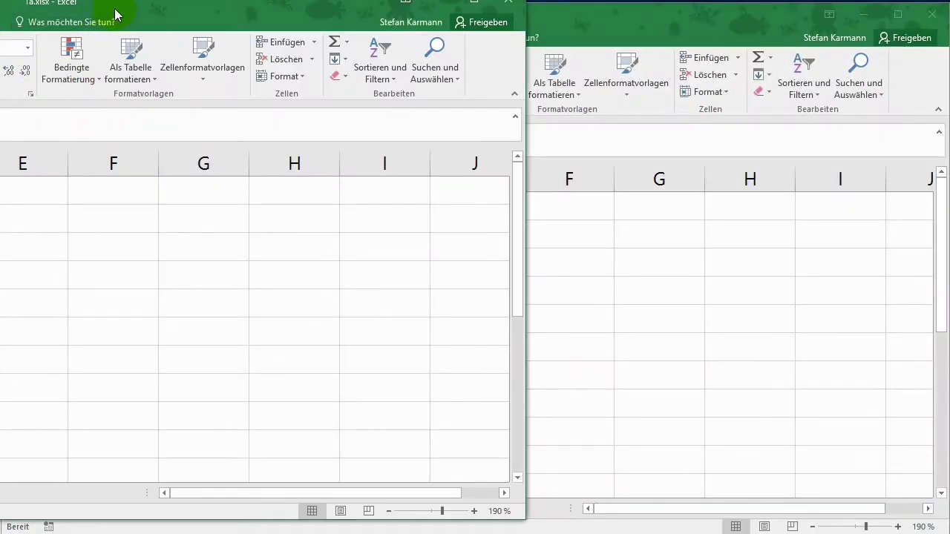
pyautogui.doubleClick(333, 37)
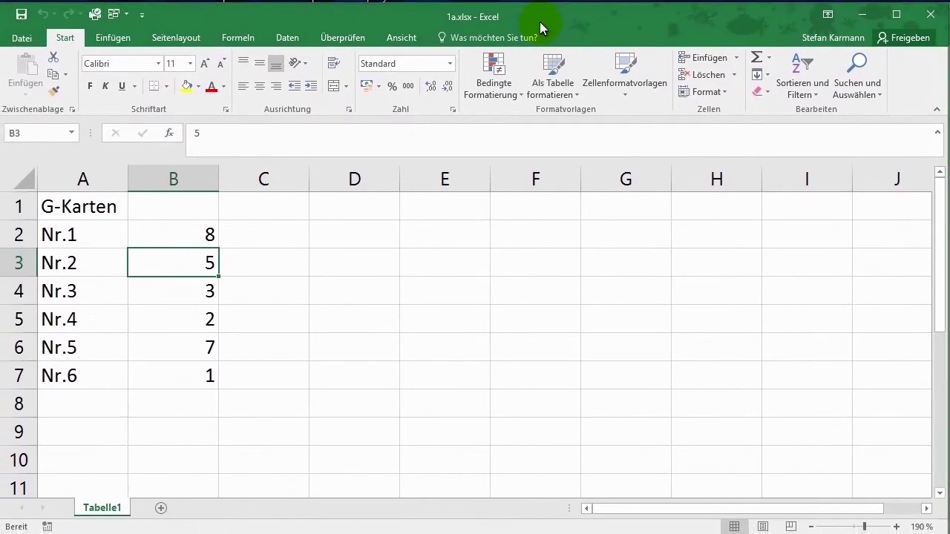
# Copy A1:A7 (G-Karten, Nr.1–Nr.6) from 1a.xlsx into A1 of Auswertung.xlsx.
pyautogui.moveTo(74, 206); pyautogui.dragTo(81, 379)
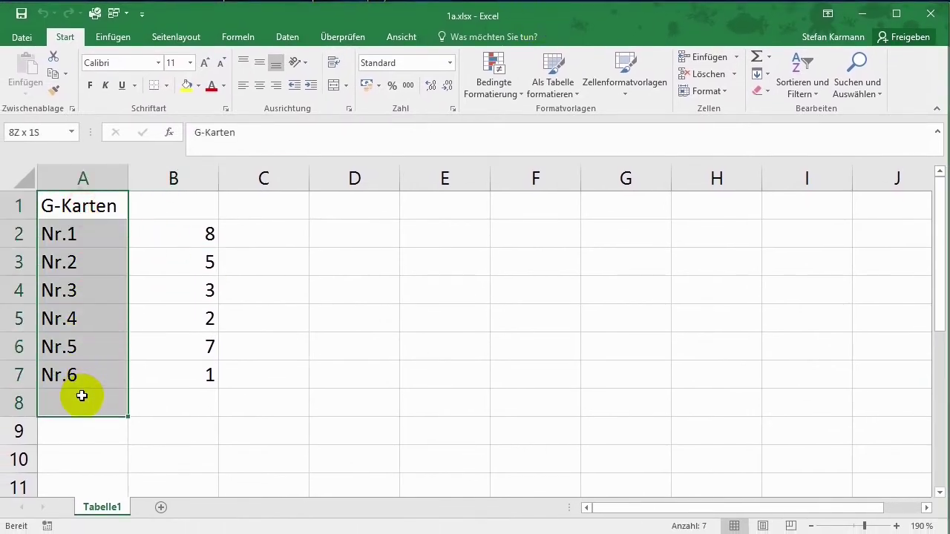
pyautogui.hotkey('ctrl', 'c')
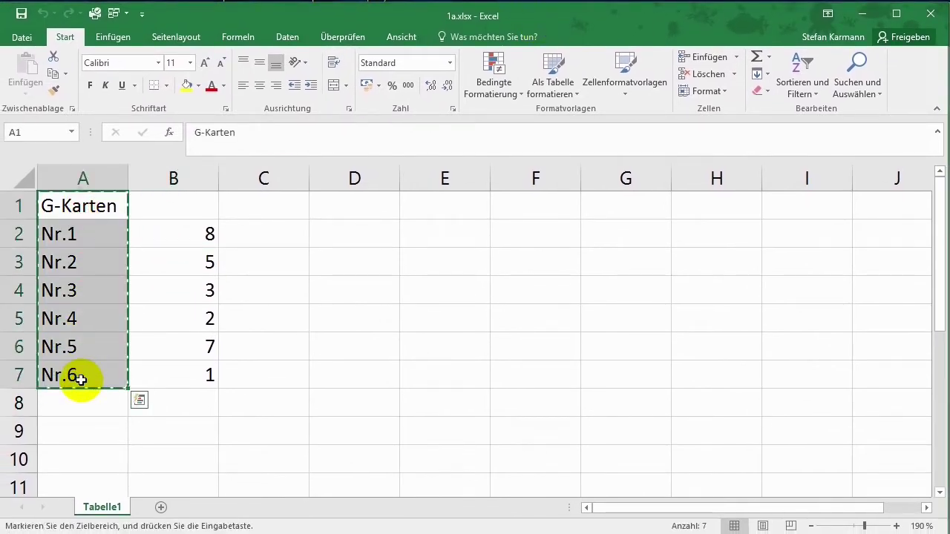
pyautogui.click(113, 15)
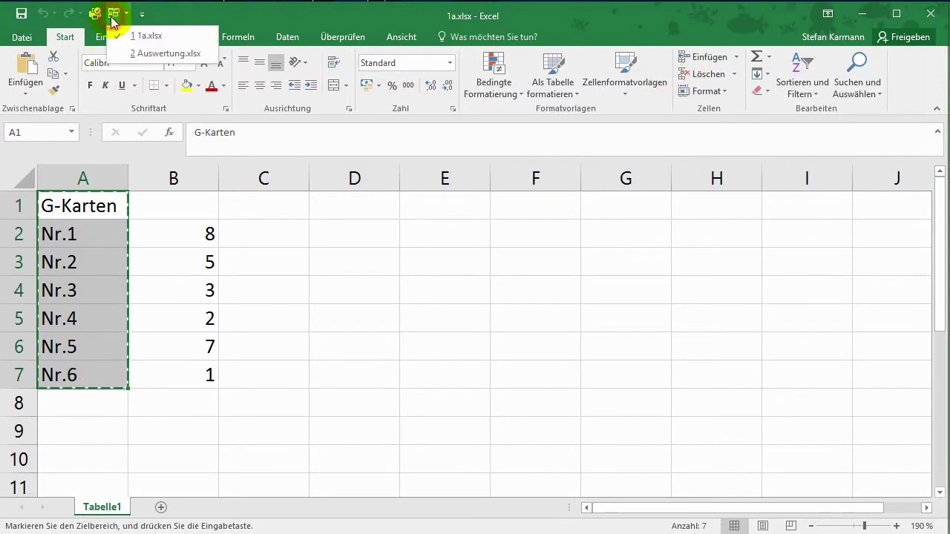
pyautogui.click(125, 52)
pyautogui.hotkey('ctrl', 'v')
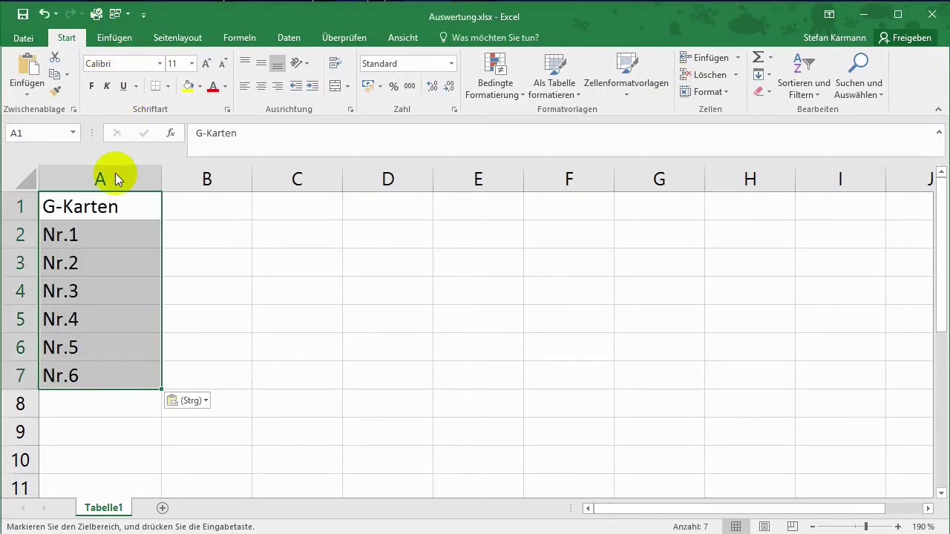
pyautogui.click(209, 208)
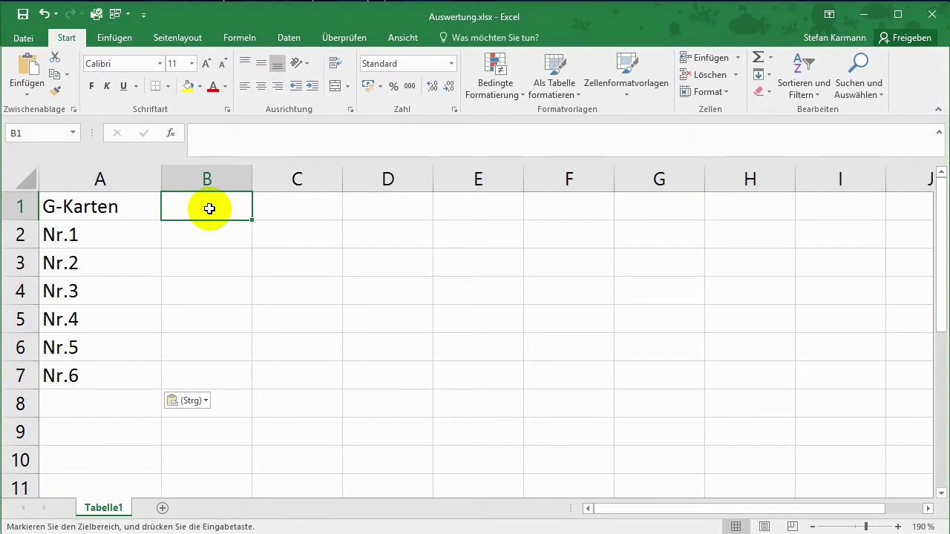
# Enter the header 1a in B1 and link B2 to 1a.xlsx's cell B2, showing 8.
pyautogui.write('1a')
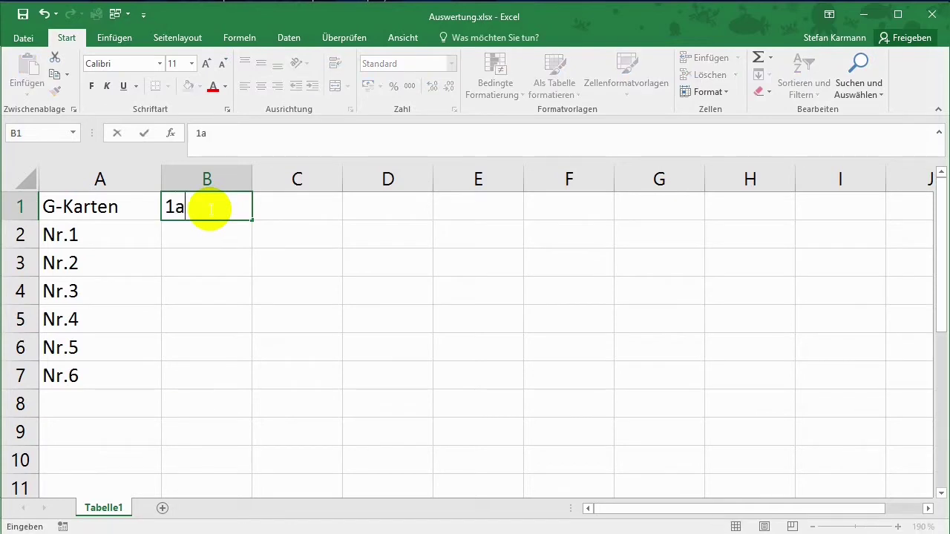
pyautogui.press('Return')
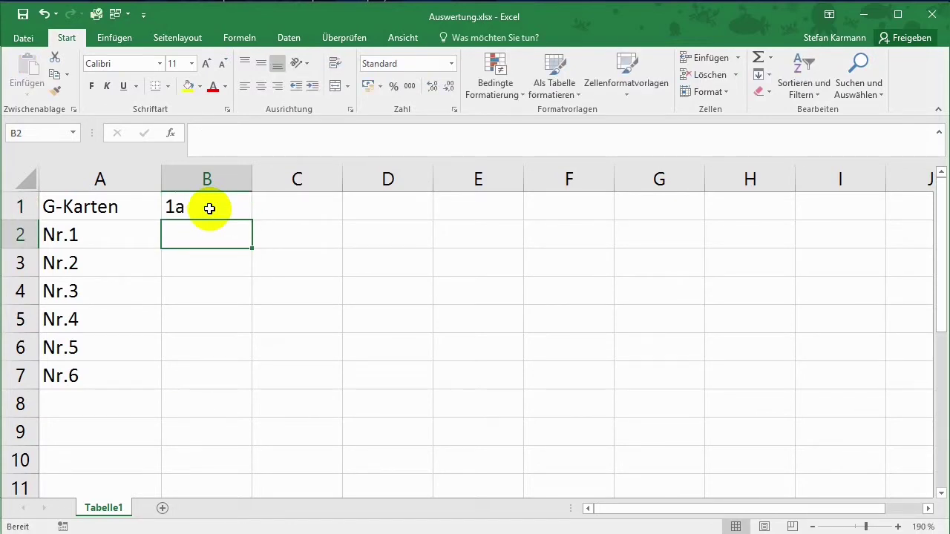
pyautogui.write('=')
pyautogui.click(116, 15)
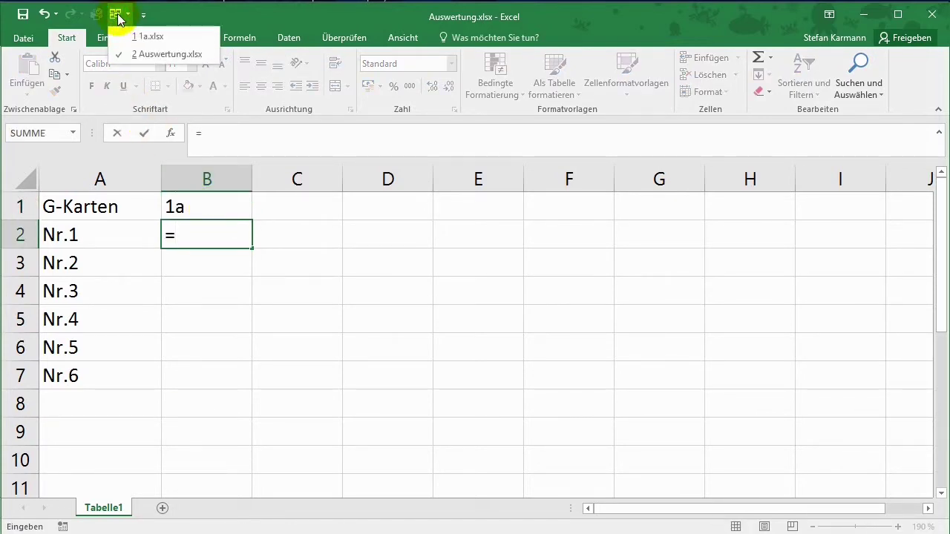
pyautogui.click(130, 35)
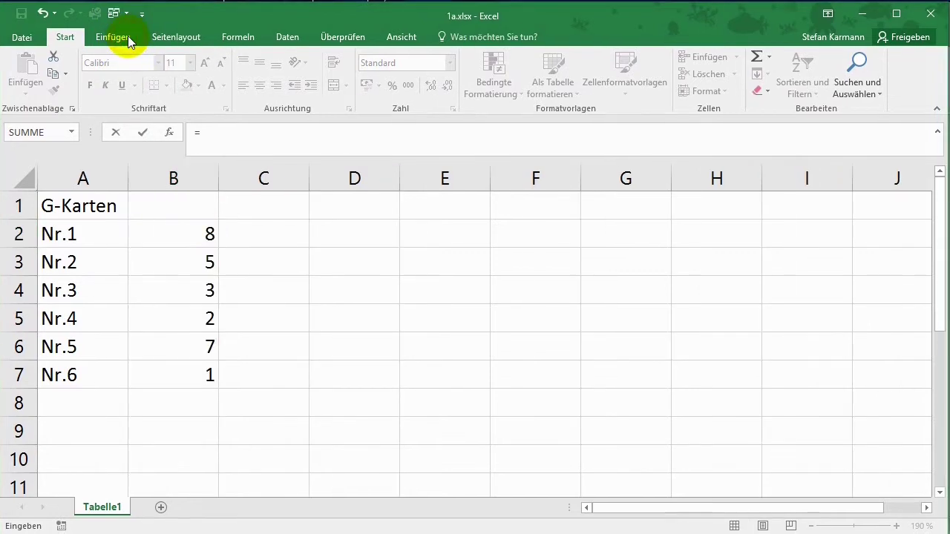
pyautogui.click(186, 233)
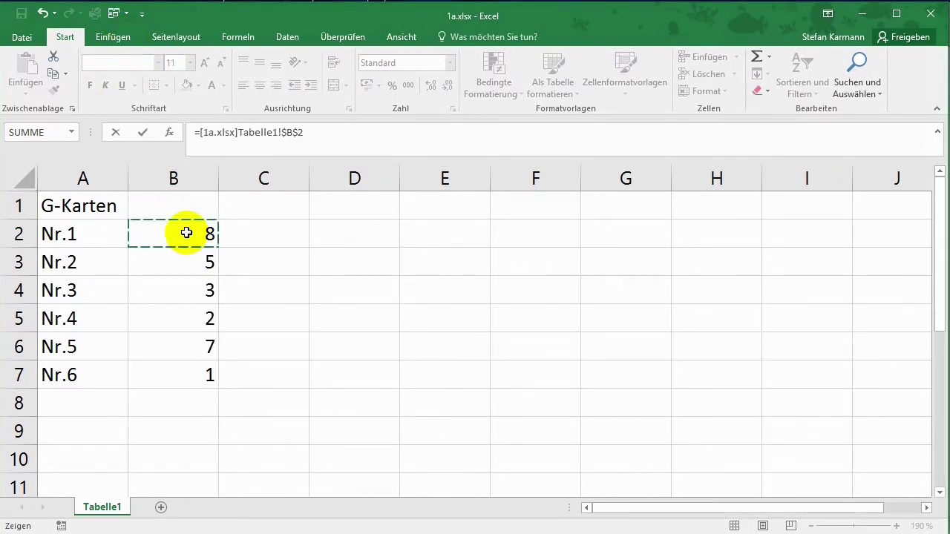
pyautogui.press('Return')
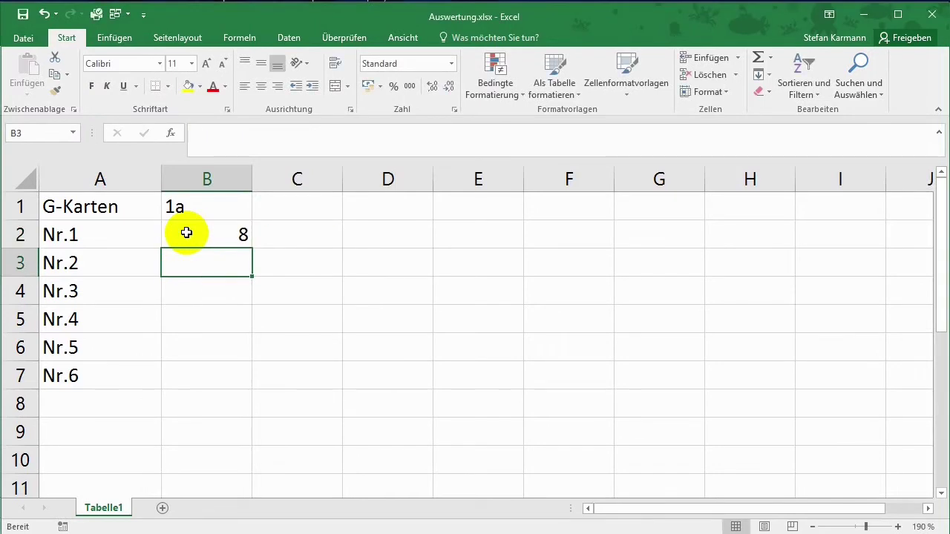
pyautogui.click(191, 232)
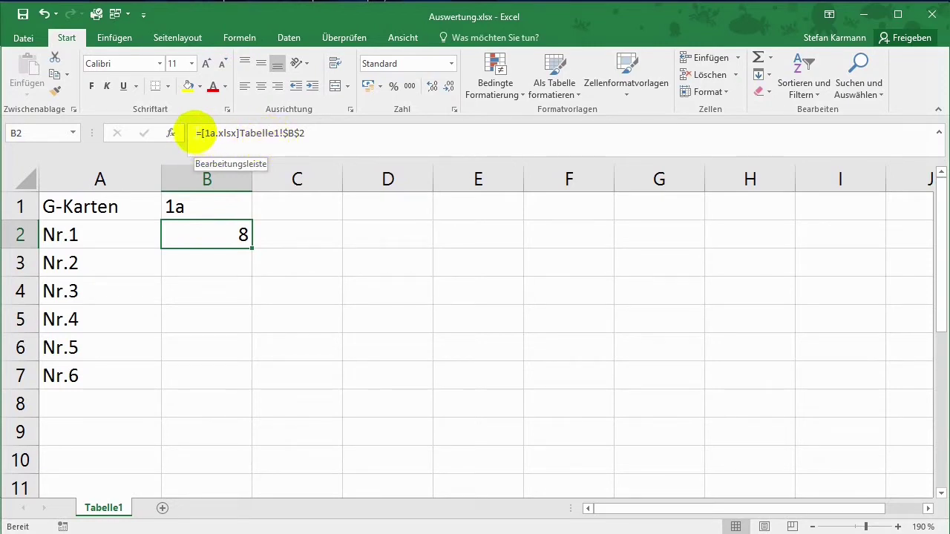
# Re-edit and confirm B2's link formula =[1a.xlsx]Tabelle1!$B$2, checking it against 1a.xlsx.
pyautogui.click(196, 133)
pyautogui.click(198, 134)
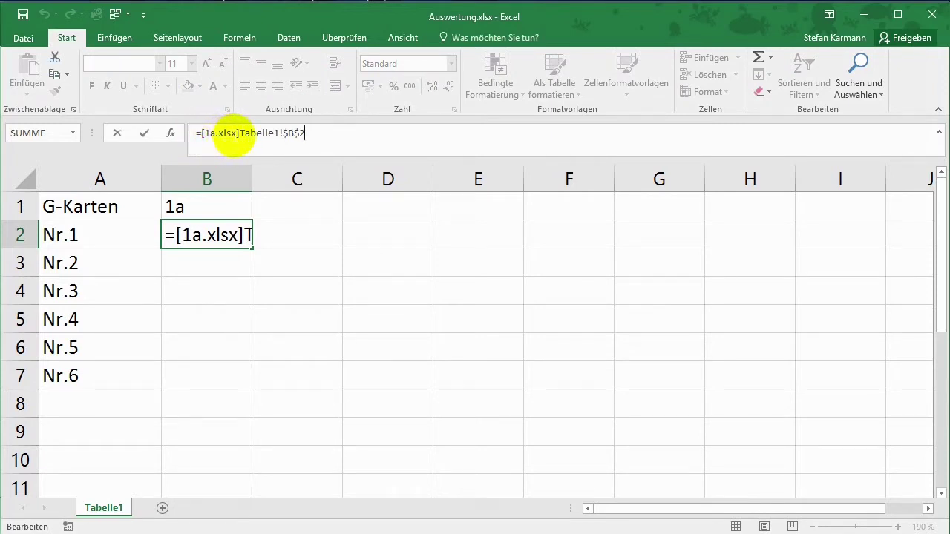
pyautogui.click(117, 14)
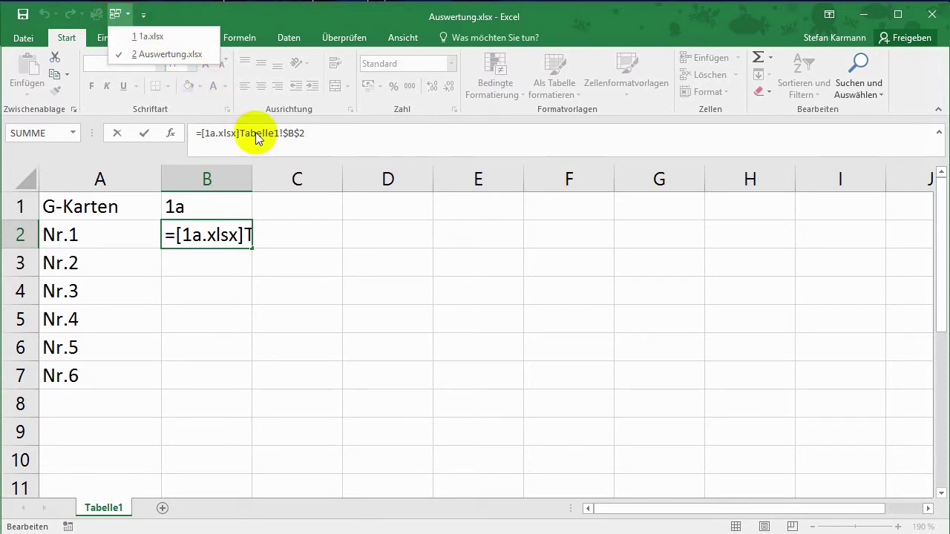
pyautogui.click(148, 37)
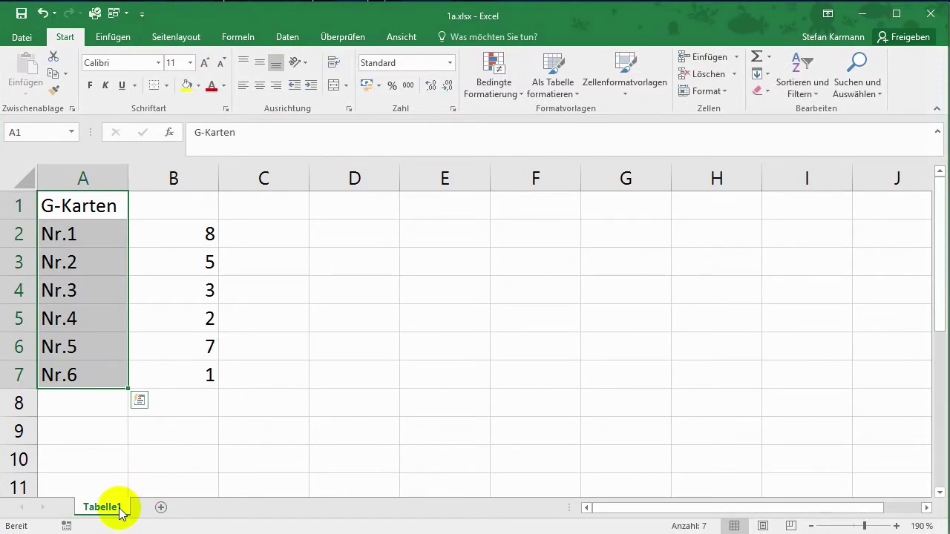
pyautogui.click(114, 13)
pyautogui.click(137, 52)
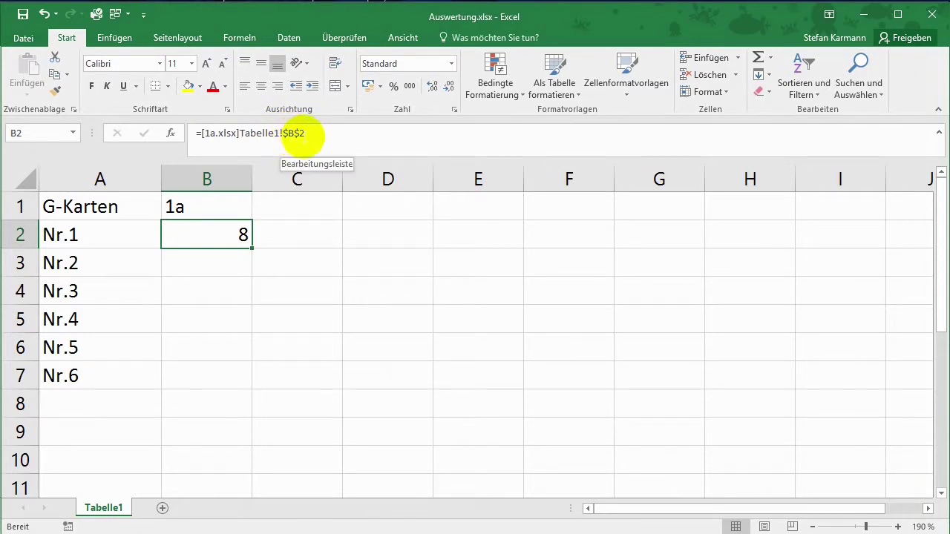
pyautogui.click(282, 134)
pyautogui.click(286, 134)
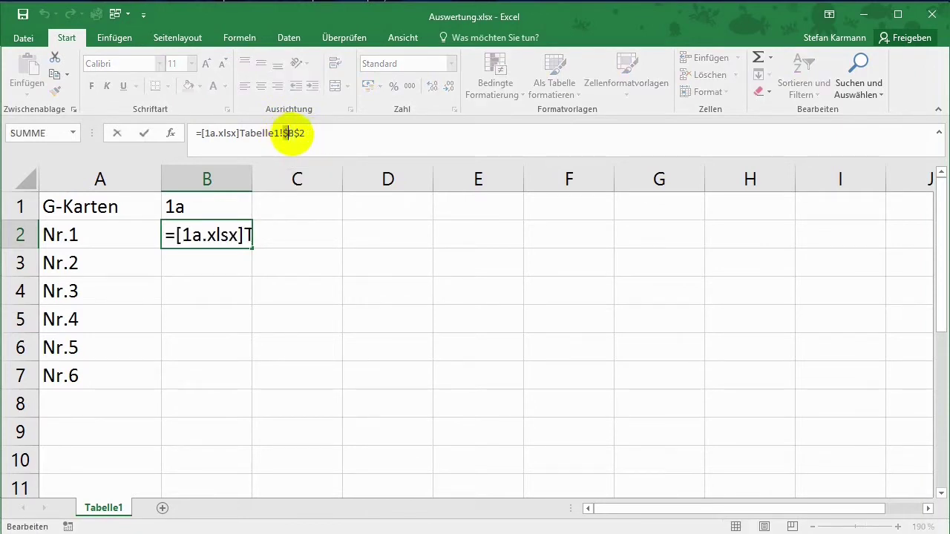
pyautogui.click(305, 134)
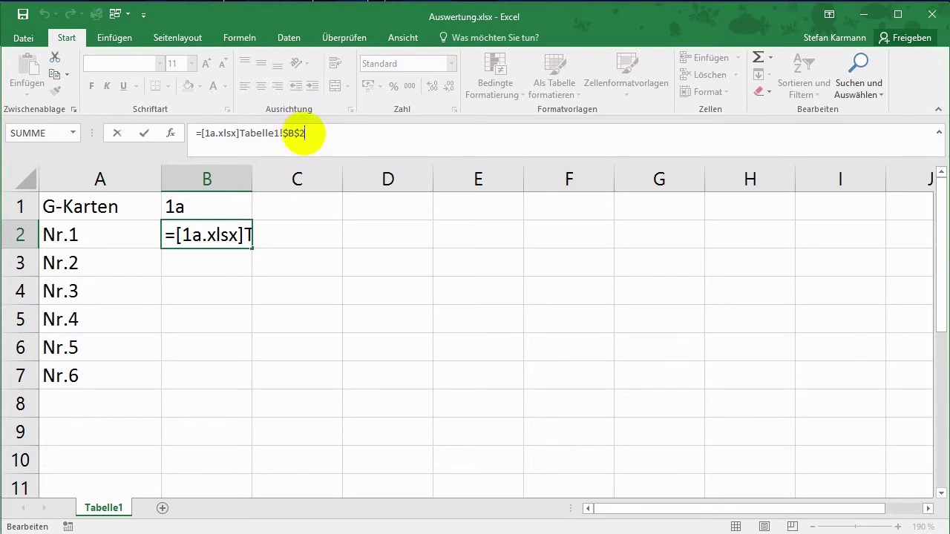
pyautogui.press('Return')
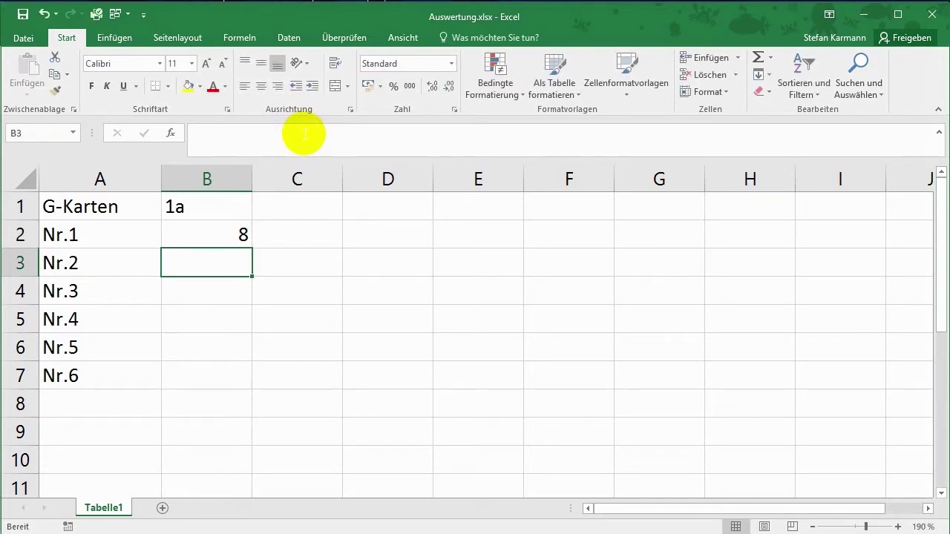
pyautogui.click(246, 238)
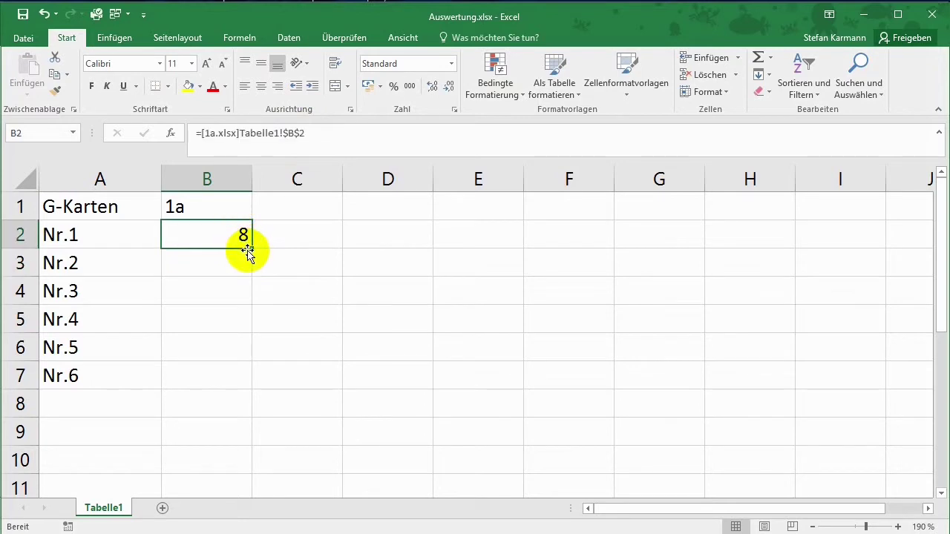
# Remove the $ signs so B2's link reads =[1a.xlsx]Tabelle1!B2.
pyautogui.moveTo(252, 249); pyautogui.dragTo(252, 269)
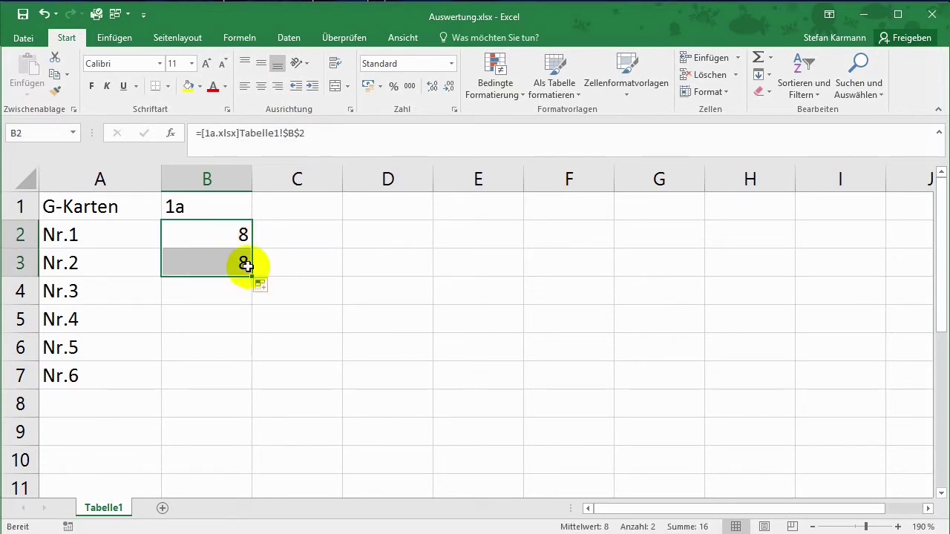
pyautogui.click(215, 261)
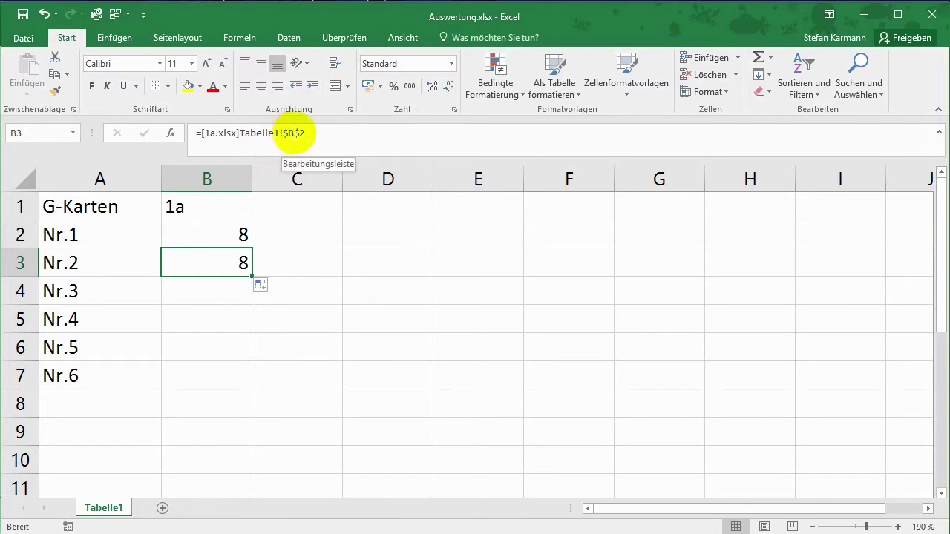
pyautogui.click(234, 234)
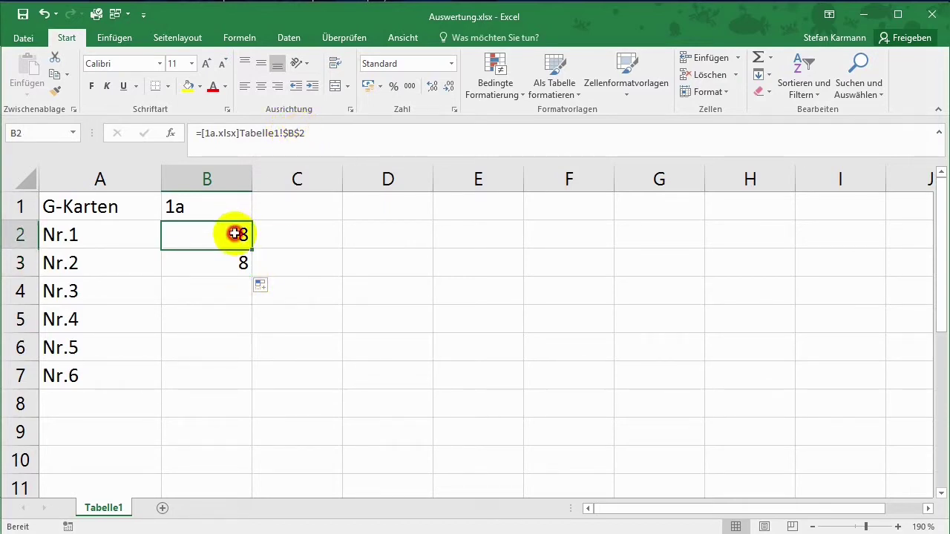
pyautogui.click(285, 138)
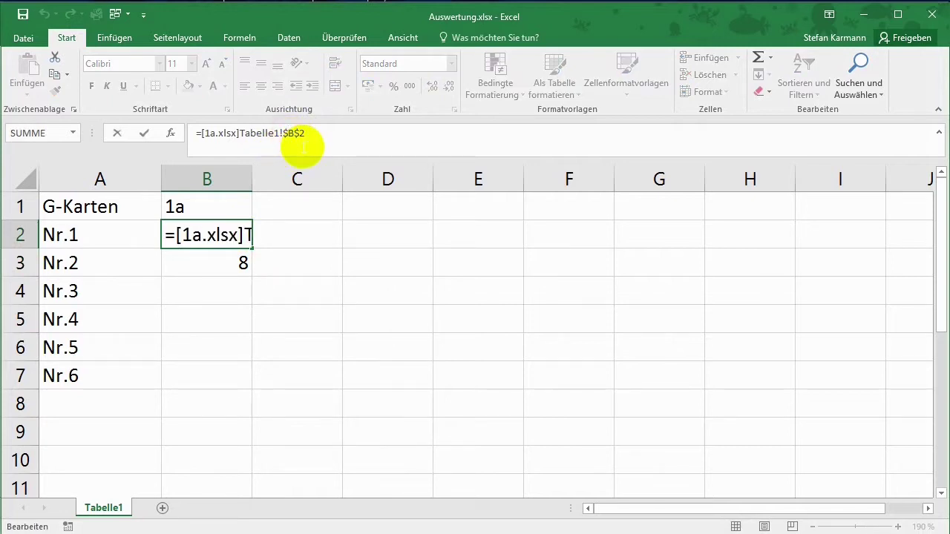
pyautogui.press('Delete')
pyautogui.press('Right')
pyautogui.press('Delete')
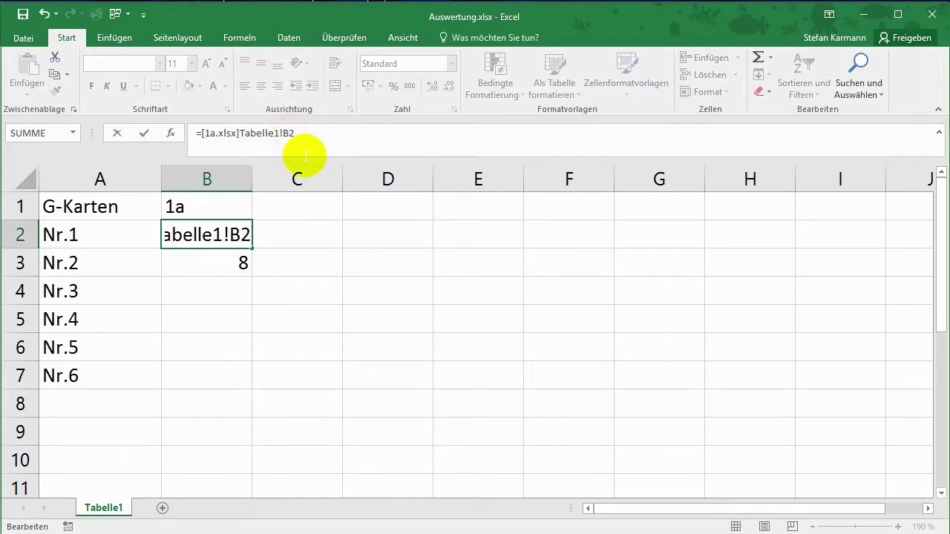
pyautogui.press('Return')
# Fill B2's relative link down to B7, showing 8, 5, 3, 2, 7, 1.
pyautogui.click(240, 230)
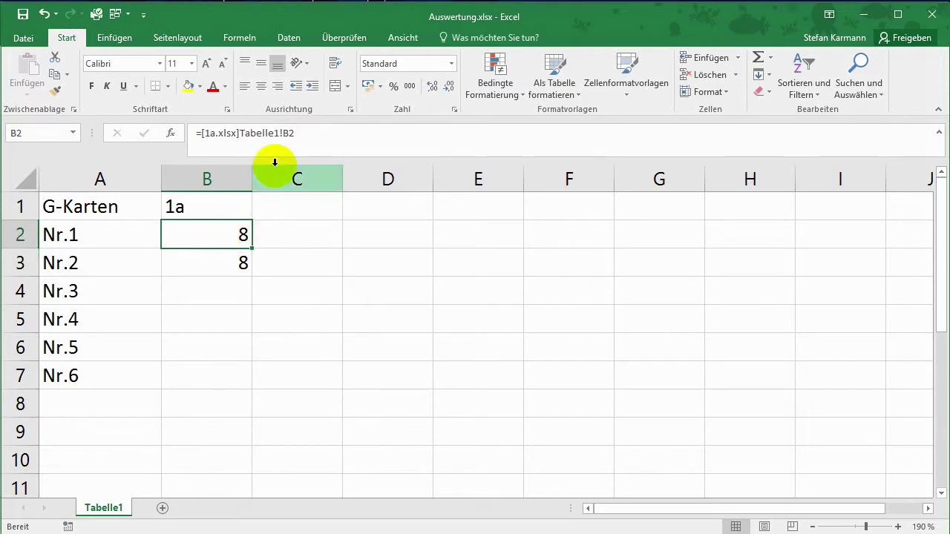
pyautogui.moveTo(253, 247); pyautogui.dragTo(252, 380)
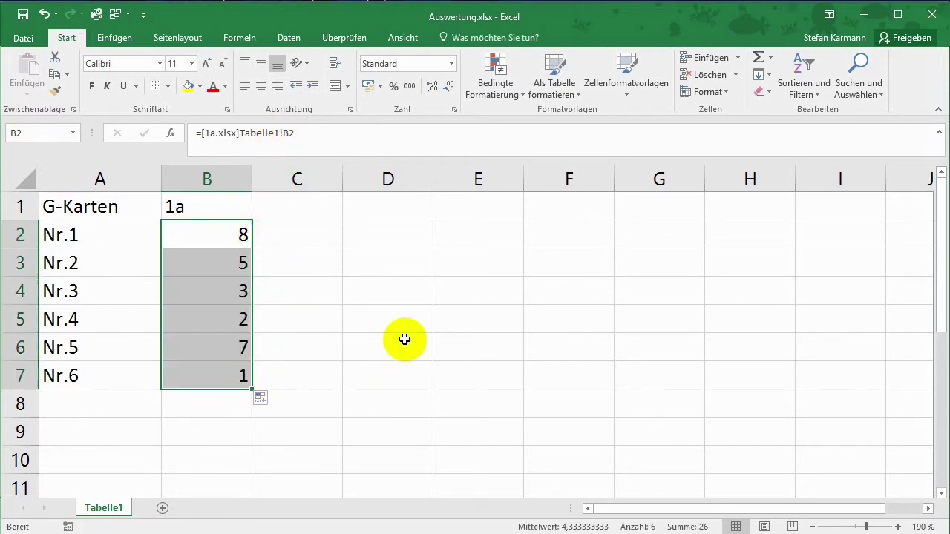
pyautogui.click(233, 265)
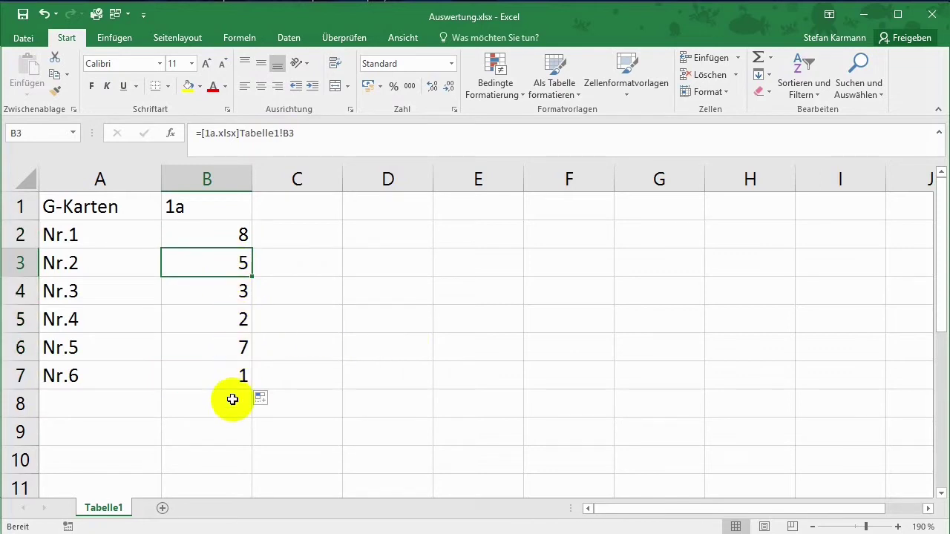
# Switch to 1a.xlsx and close it, returning to Auswertung.xlsx.
pyautogui.click(131, 15)
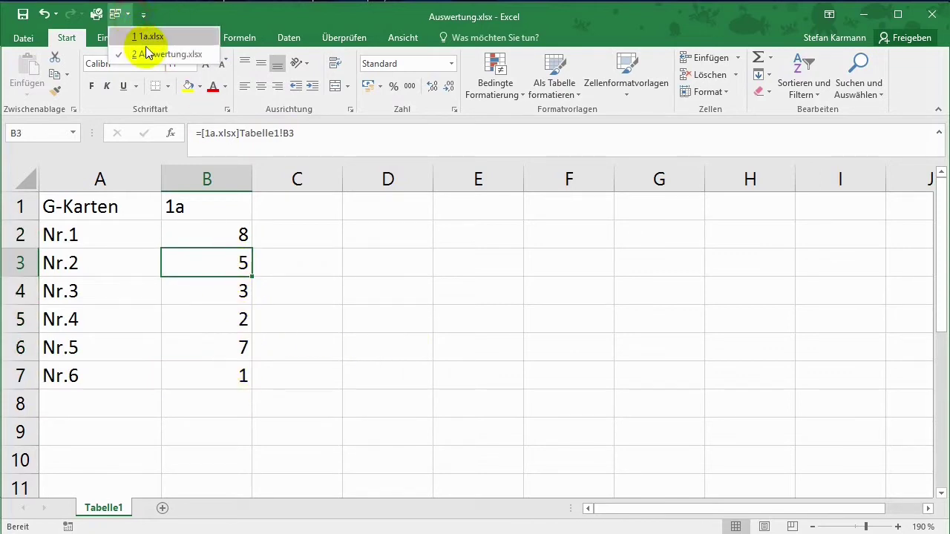
pyautogui.click(148, 39)
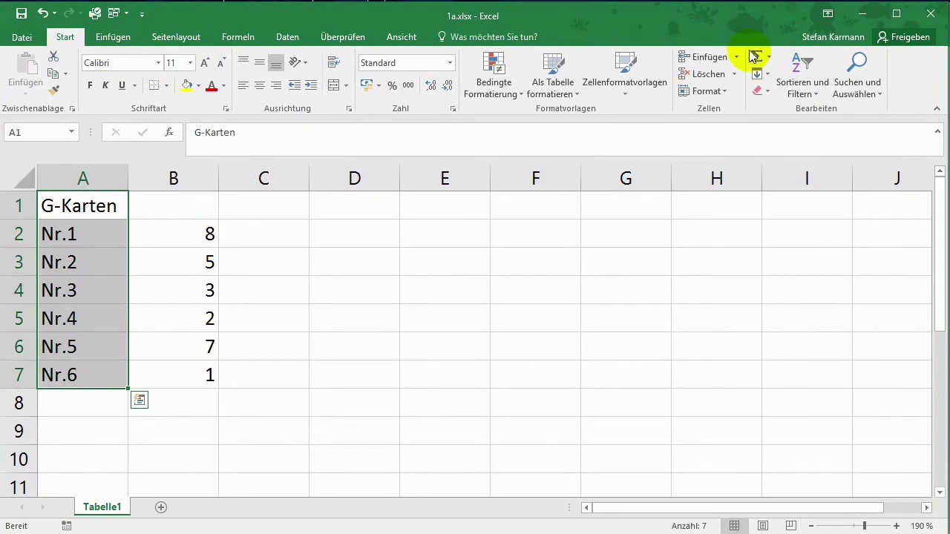
pyautogui.click(930, 14)
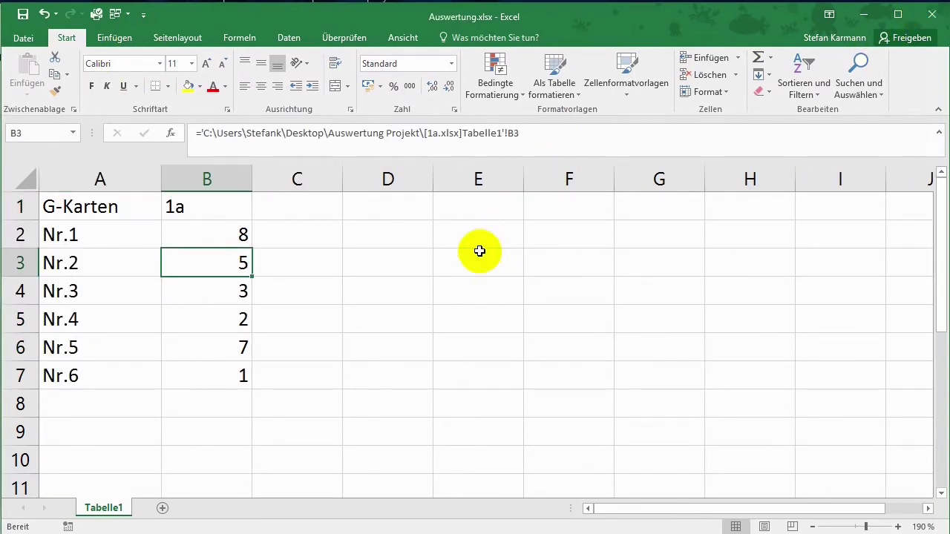
# Enter the headers 1b, 2a and 2b in C1, D1 and E1.
pyautogui.click(282, 204)
pyautogui.write('1b')
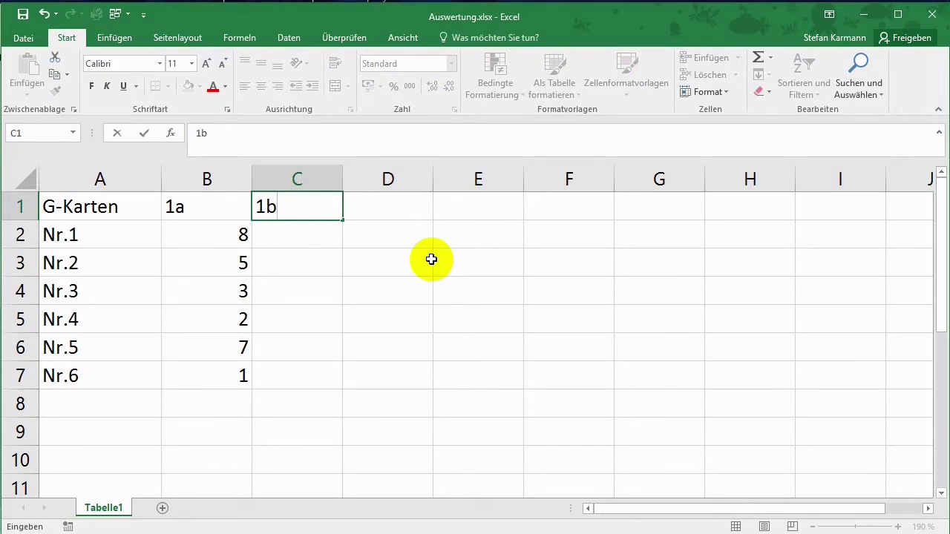
pyautogui.press('Tab')
pyautogui.write('2')
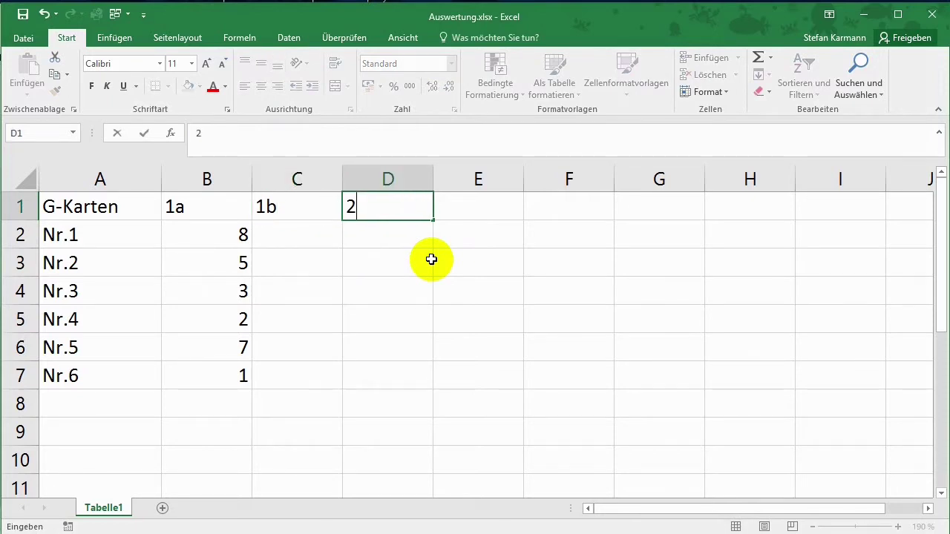
pyautogui.press('Tab')
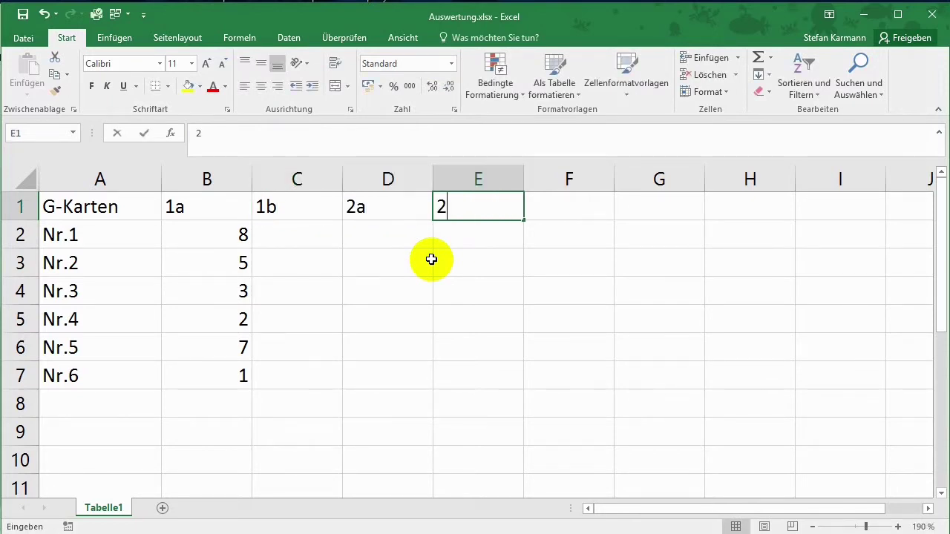
pyautogui.write('b')
pyautogui.press('Return')
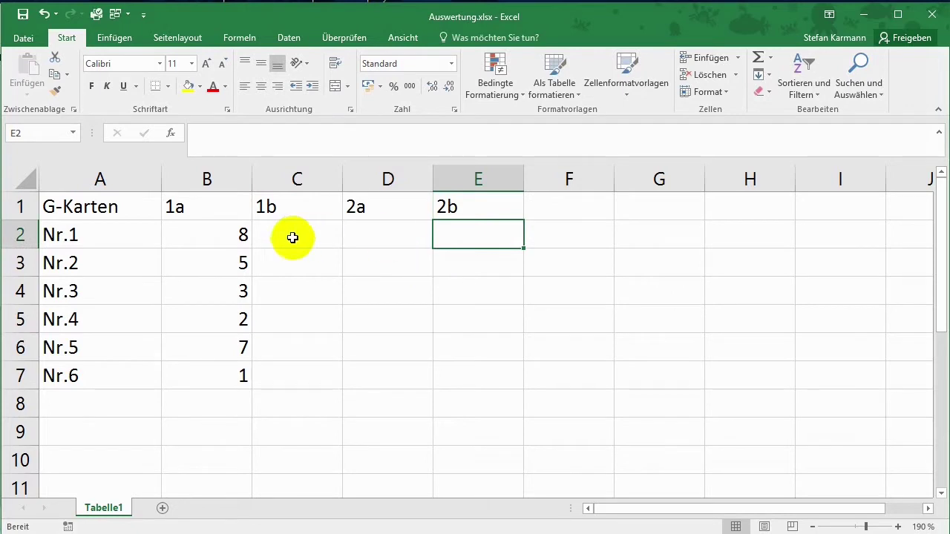
# Link C2 to 1b.xlsx's B2 as a relative reference (=[1b.xlsx]Tabelle1!B2).
pyautogui.click(279, 236)
pyautogui.write('=')
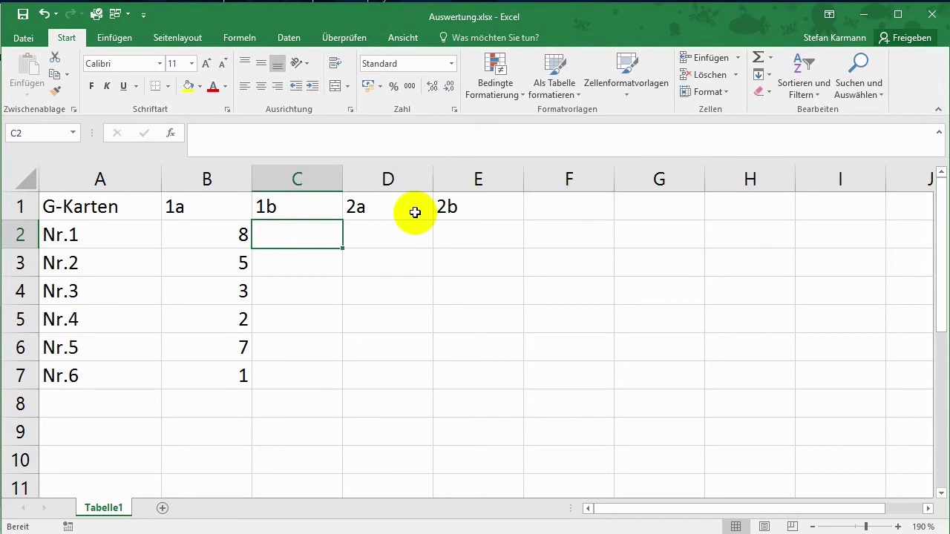
pyautogui.click(863, 15)
pyautogui.click(207, 239)
pyautogui.press('Return')
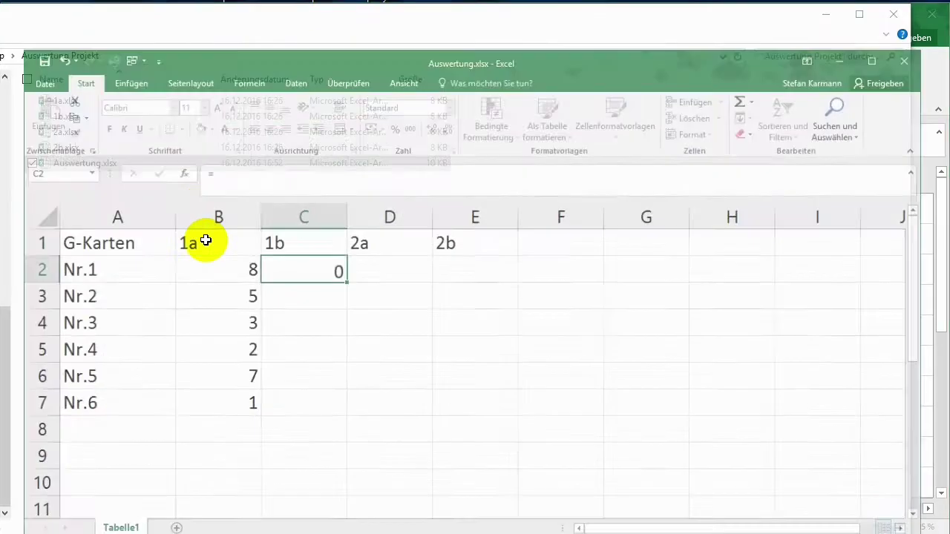
pyautogui.click(291, 235)
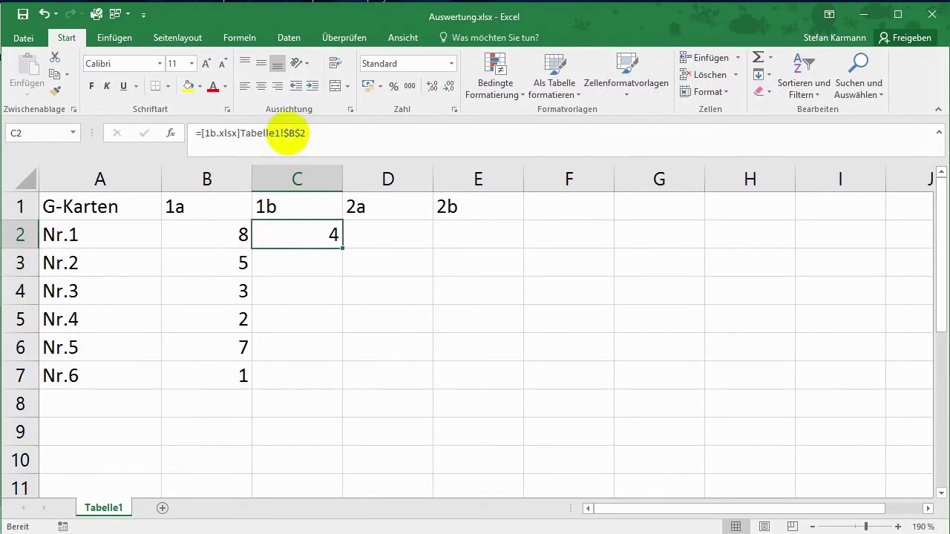
pyautogui.click(288, 134)
pyautogui.press('BackSpace')
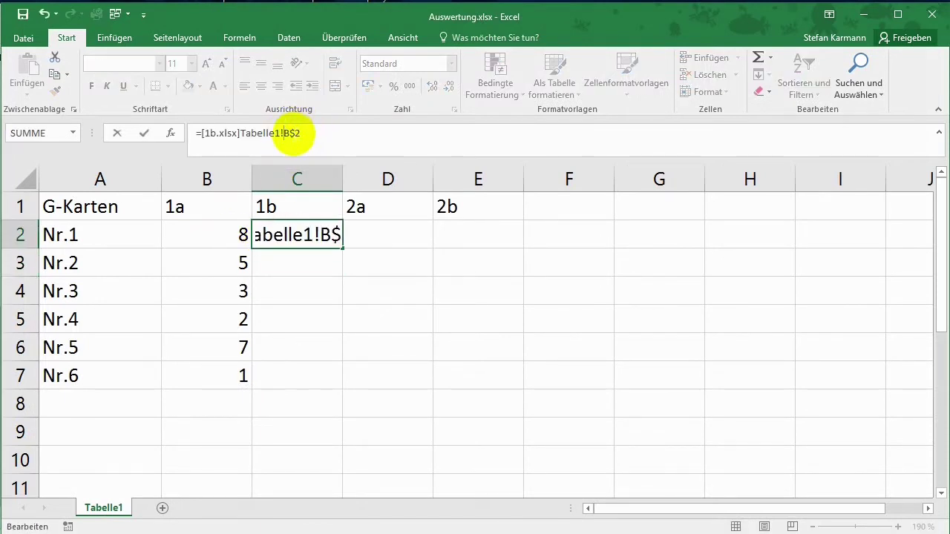
pyautogui.click(292, 134)
pyautogui.press('BackSpace')
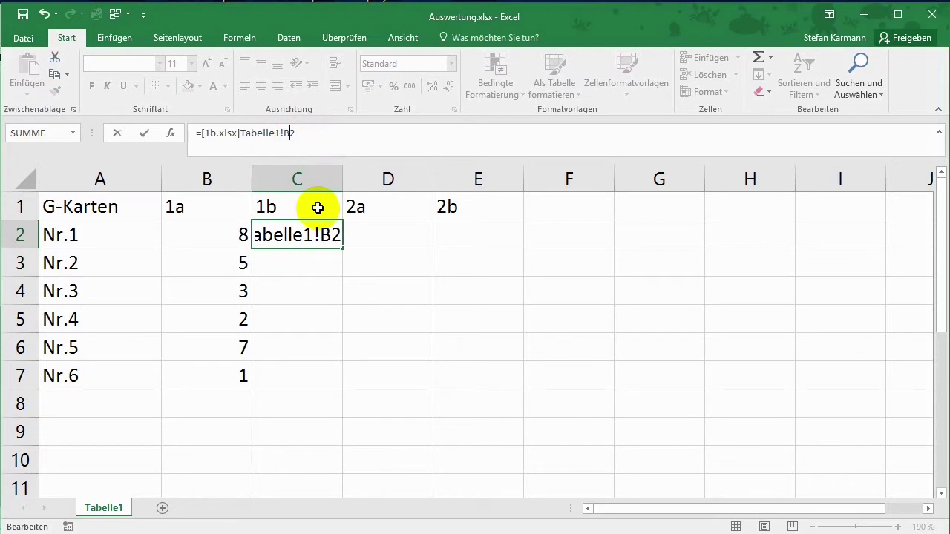
pyautogui.press('Return')
# Fill the C2 link down to C7 (4, 2, 1, 0, 3, 2) and minimise Auswertung.xlsx.
pyautogui.click(333, 244)
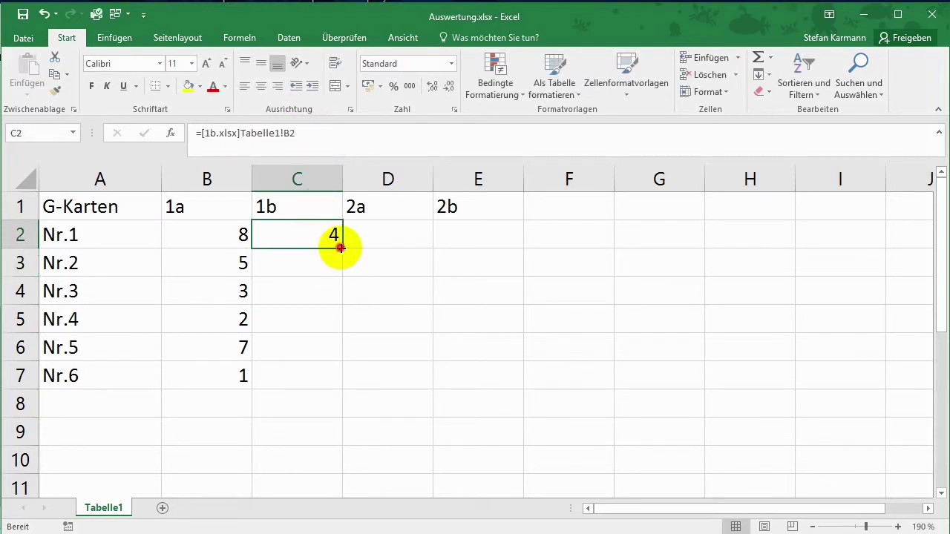
pyautogui.moveTo(339, 248); pyautogui.dragTo(337, 378)
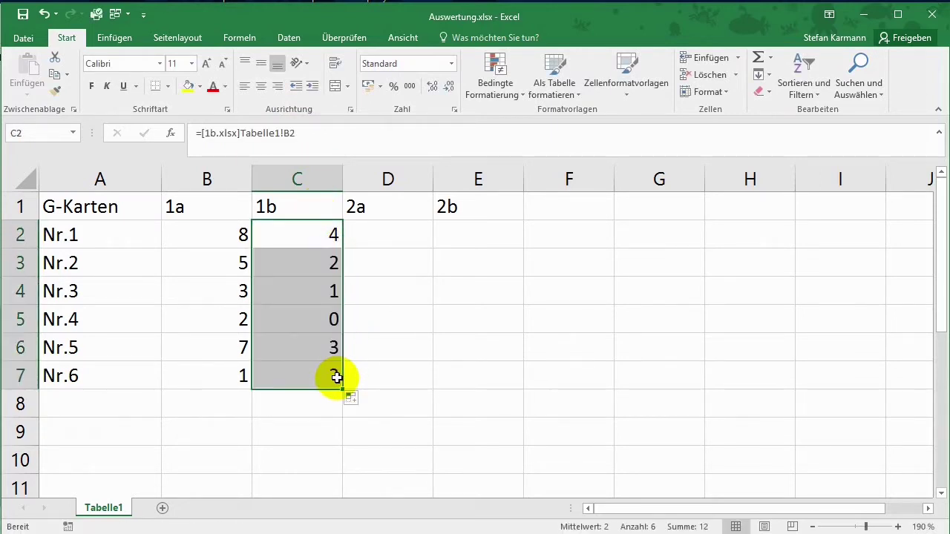
pyautogui.click(861, 15)
# Minimise 1b.xlsx, open 2a.xlsx maximised, and return to Auswertung.xlsx.
pyautogui.click(861, 15)
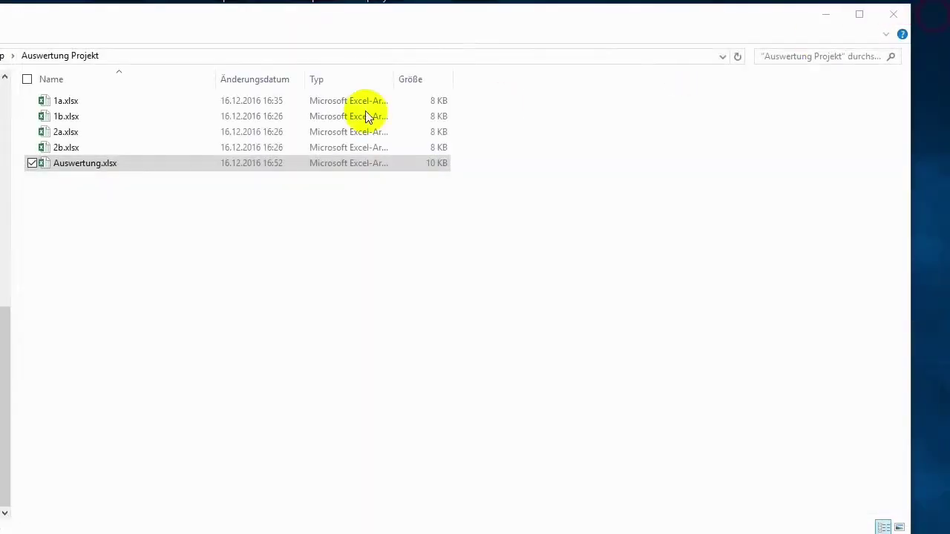
pyautogui.doubleClick(74, 131)
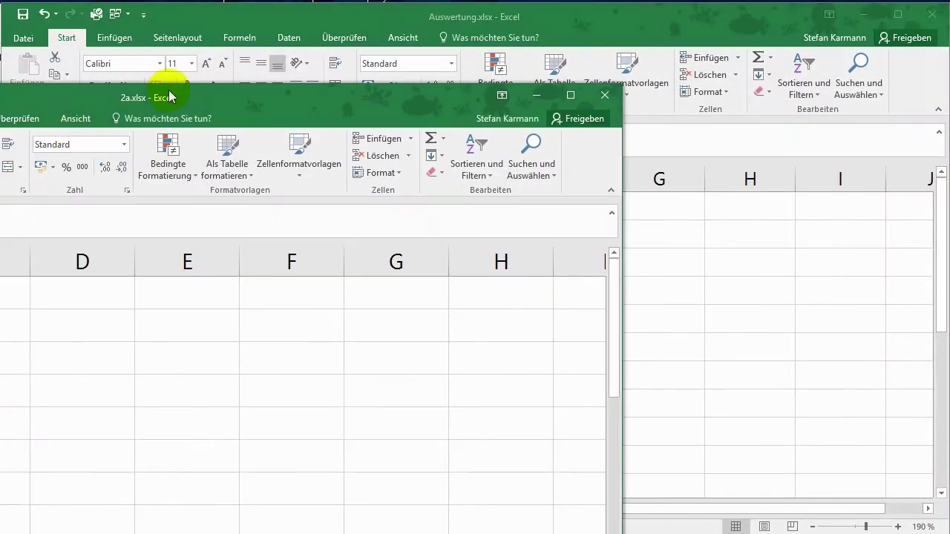
pyautogui.moveTo(171, 96); pyautogui.dragTo(562, 9)
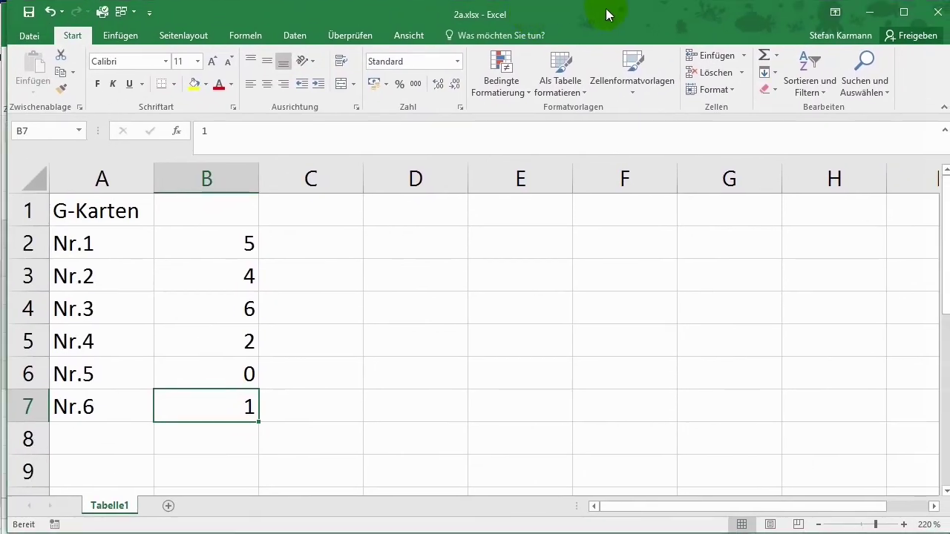
pyautogui.click(120, 15)
pyautogui.click(147, 46)
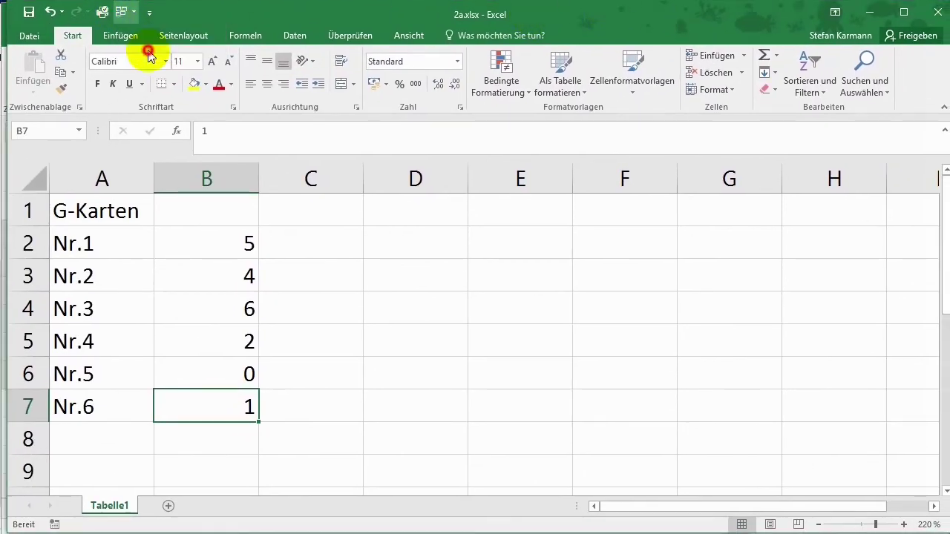
# Link D2 relatively to 2a.xlsx's B2 and fill to D7, showing 5, 4, 6, 2, 0, 1.
pyautogui.click(388, 240)
pyautogui.write('=')
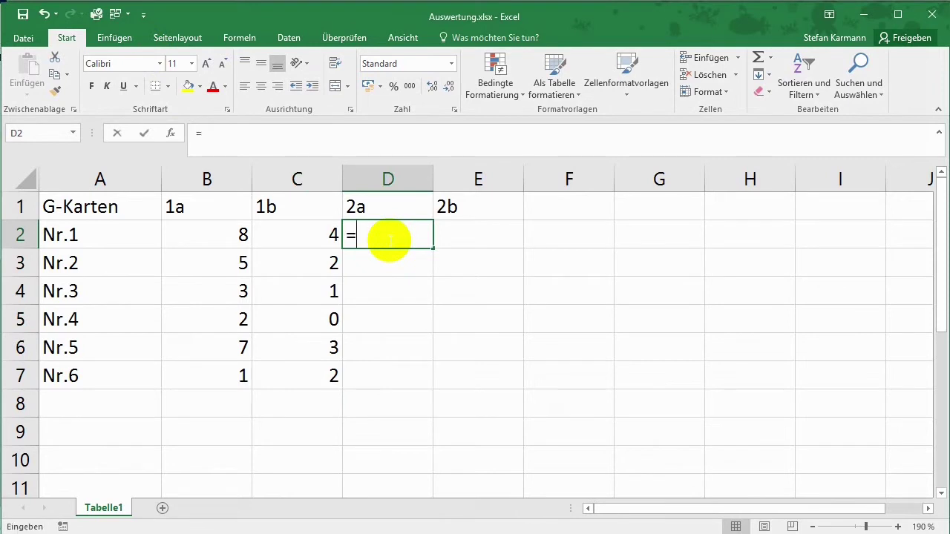
pyautogui.click(121, 14)
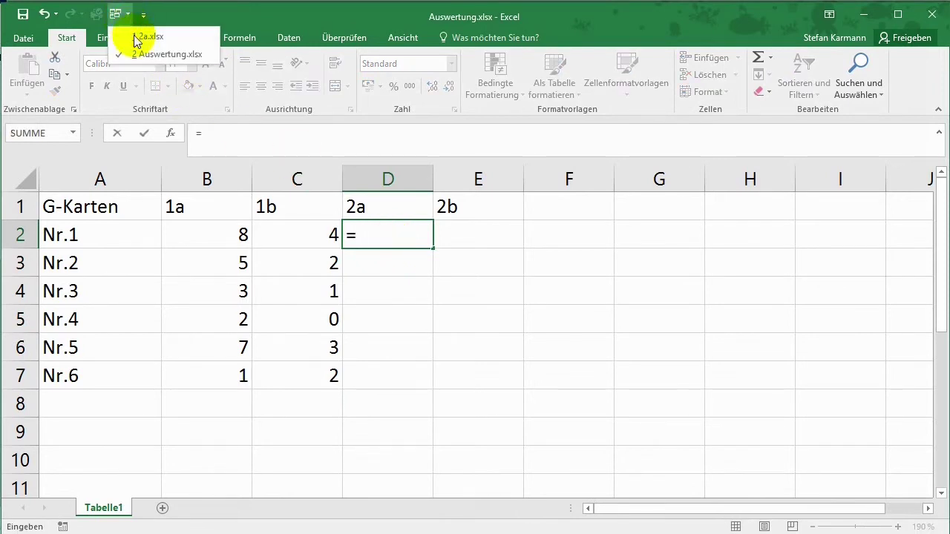
pyautogui.click(136, 38)
pyautogui.click(246, 249)
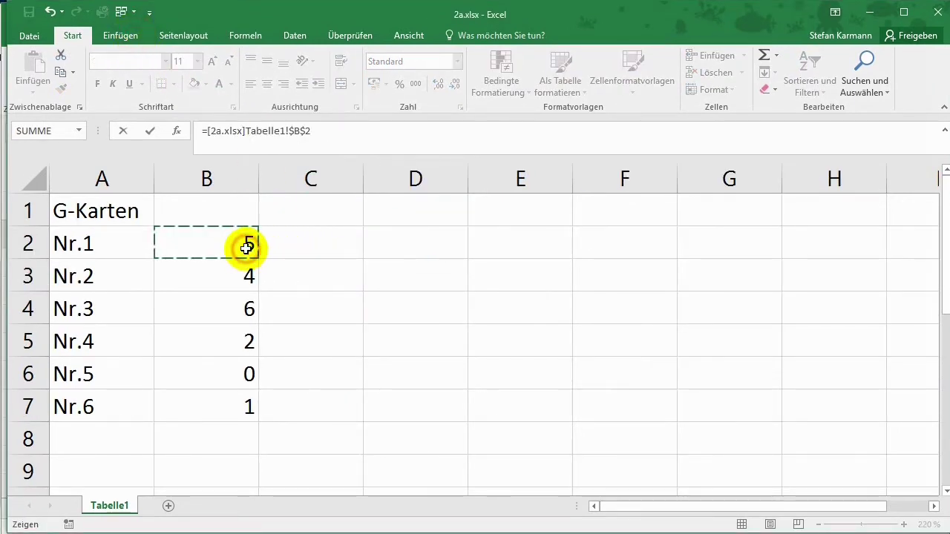
pyautogui.press('Return')
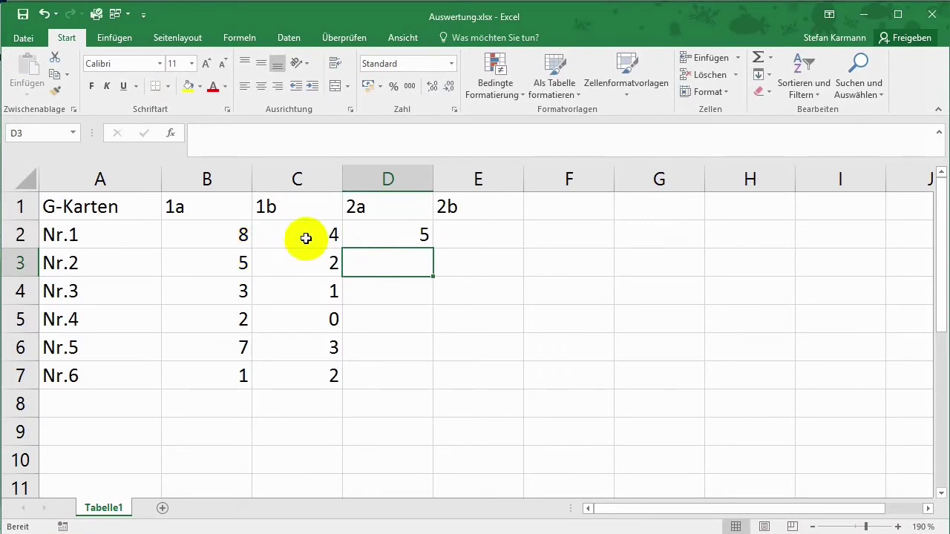
pyautogui.click(395, 229)
pyautogui.click(287, 133)
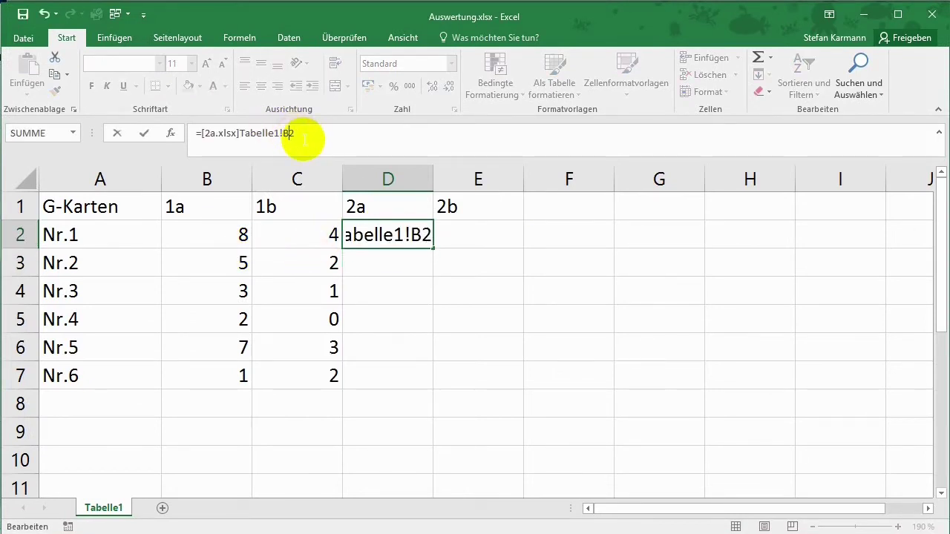
pyautogui.press('Return')
pyautogui.click(381, 238)
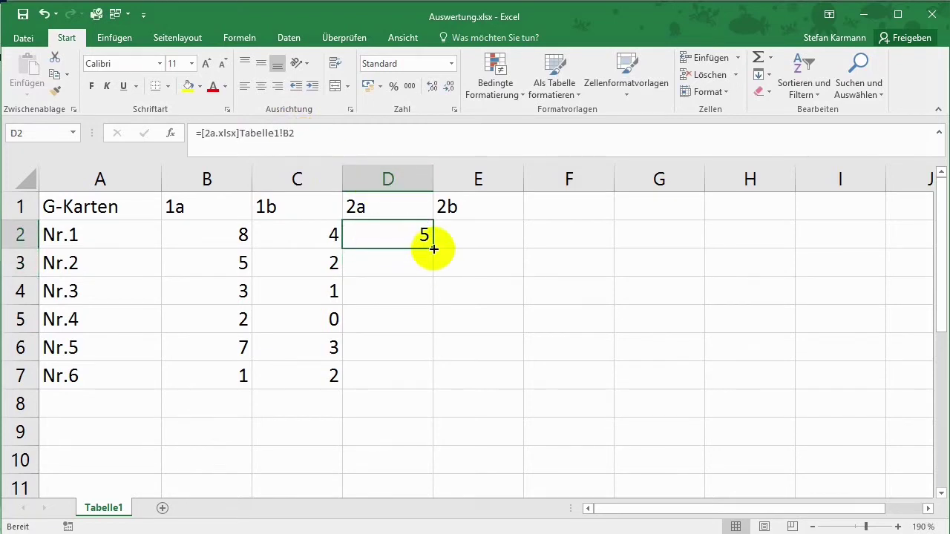
pyautogui.moveTo(433, 250); pyautogui.dragTo(433, 386)
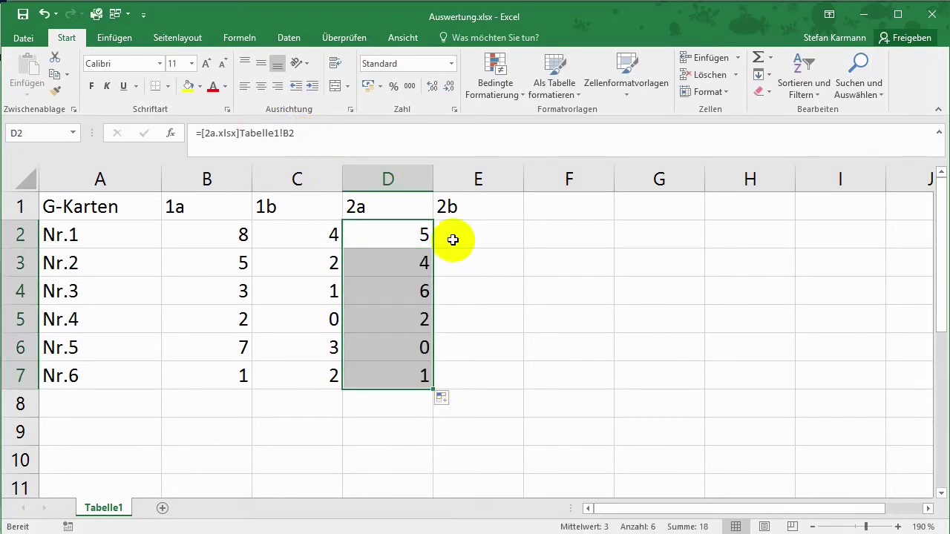
pyautogui.click(453, 240)
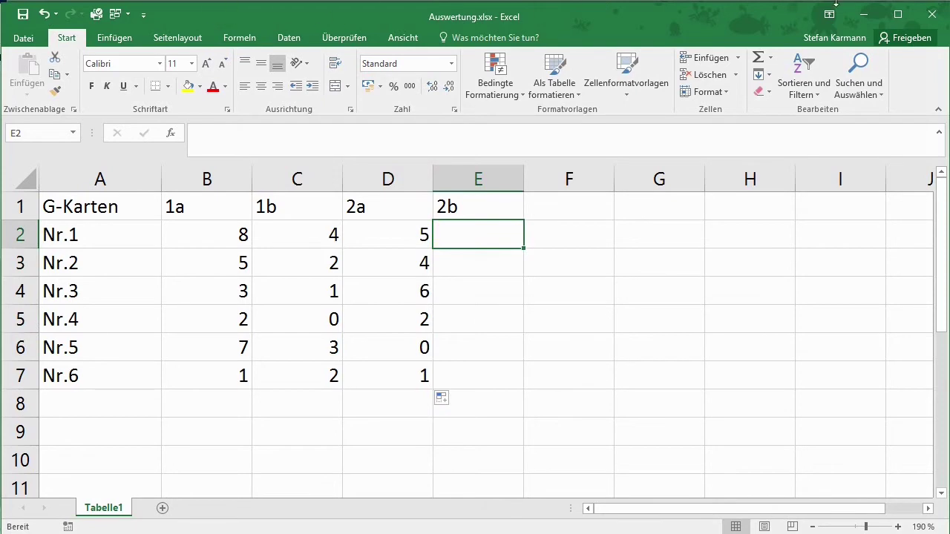
# Close 2a.xlsx, open 2b.xlsx maximised, and return to Auswertung.xlsx.
pyautogui.click(864, 15)
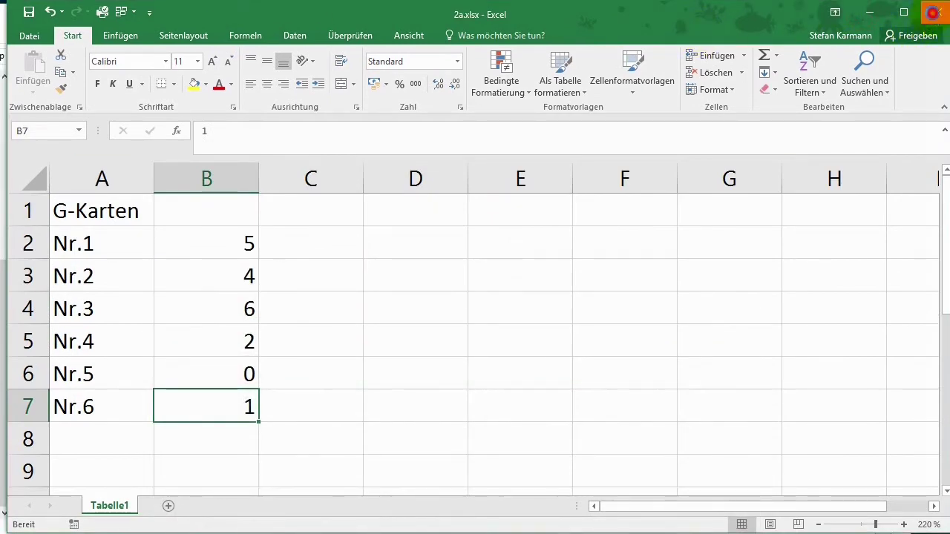
pyautogui.click(932, 13)
pyautogui.doubleClick(70, 147)
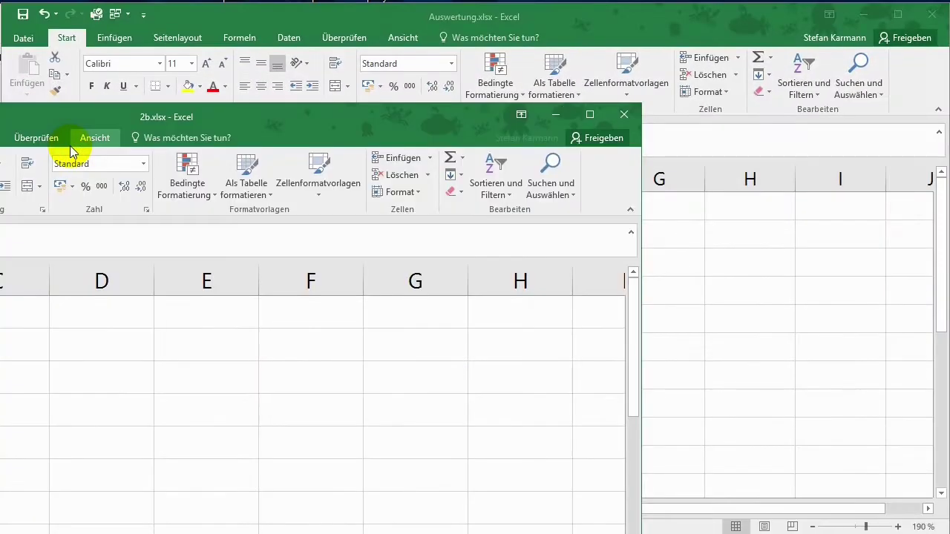
pyautogui.moveTo(348, 112); pyautogui.dragTo(564, 26)
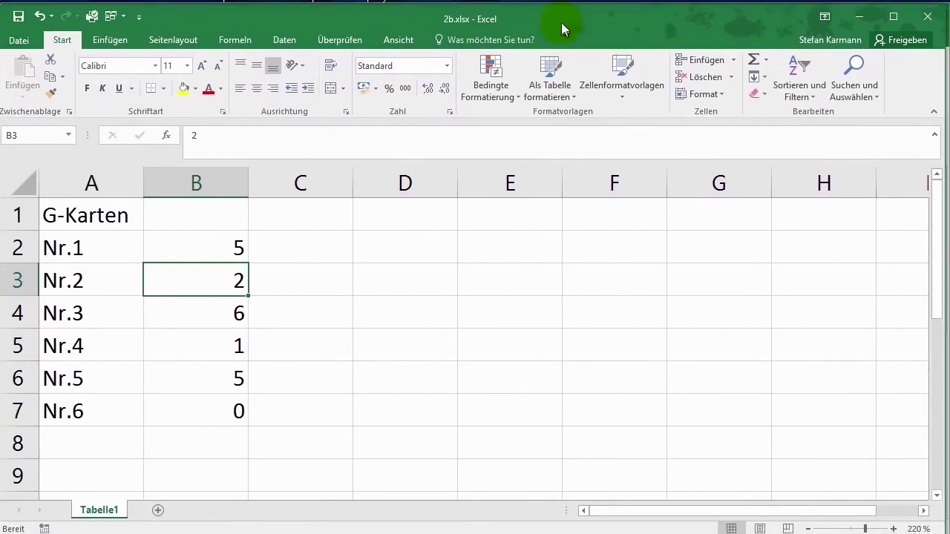
pyautogui.click(123, 15)
pyautogui.click(131, 51)
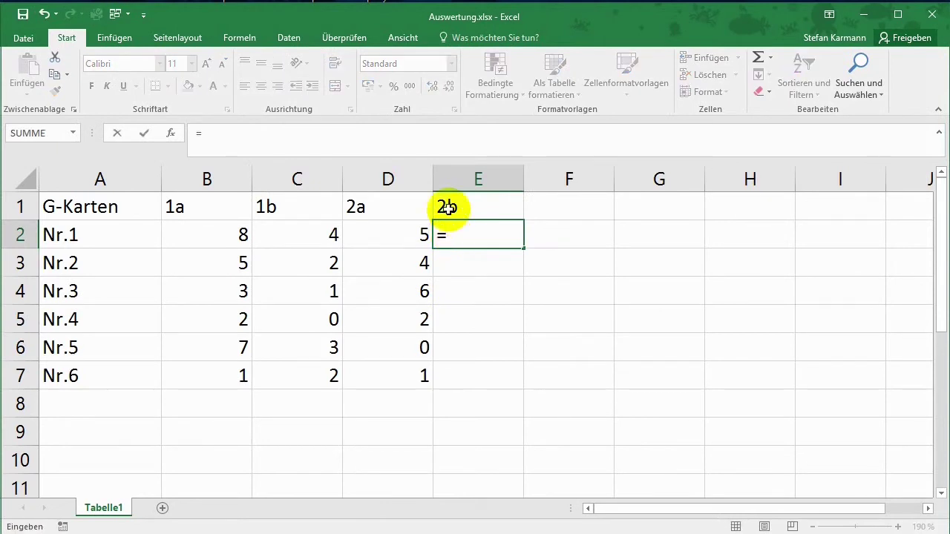
# Link E2 relatively to 2b.xlsx's B2 and fill to E7, showing 5, 2, 6, 1, 5, 0.
pyautogui.click(119, 14)
pyautogui.click(138, 38)
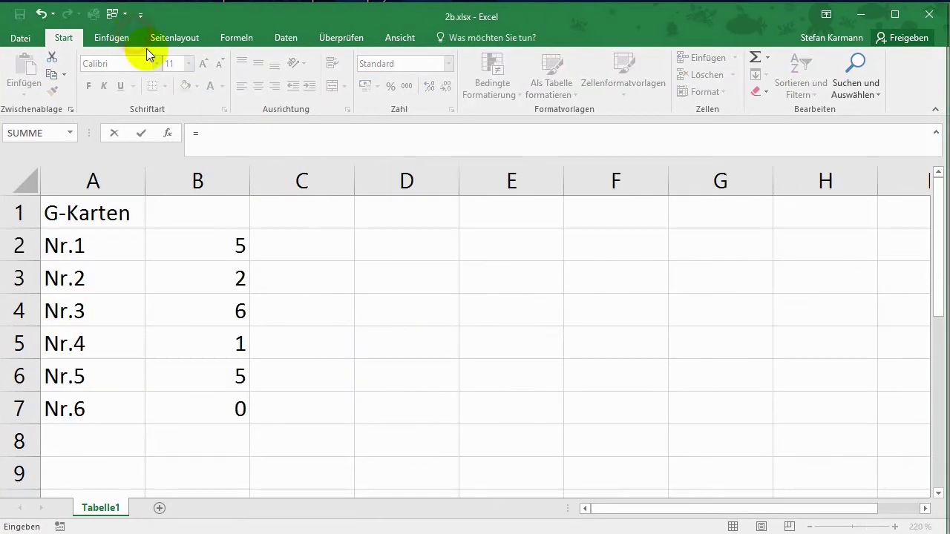
pyautogui.click(235, 238)
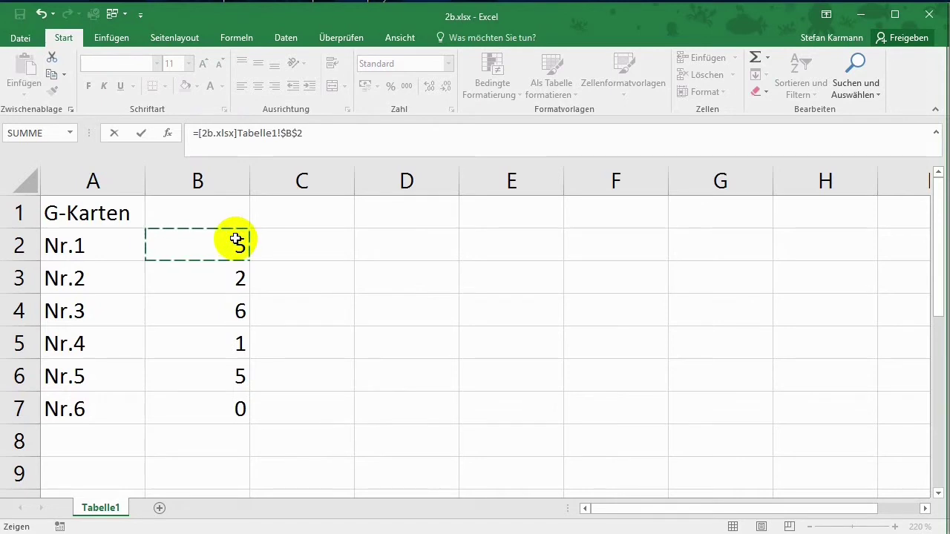
pyautogui.press('Return')
pyautogui.click(470, 236)
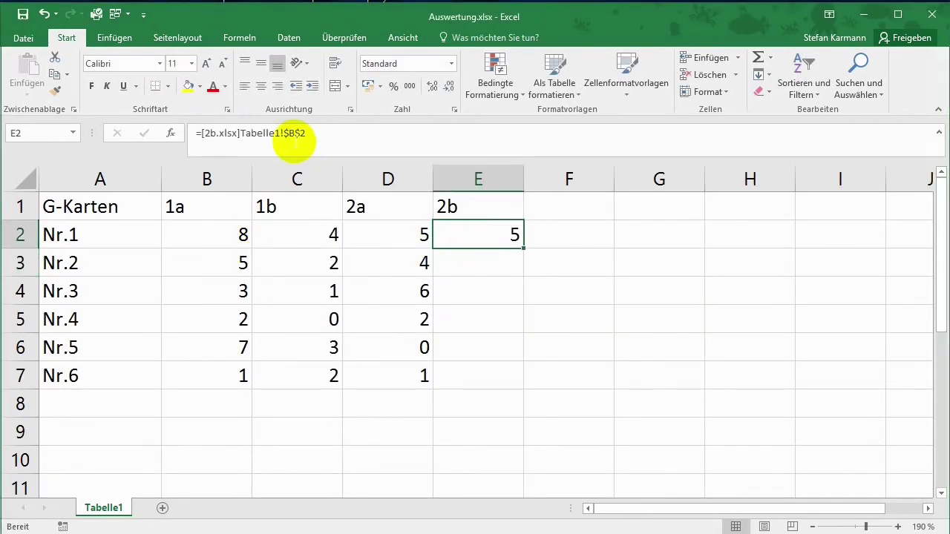
pyautogui.click(288, 134)
pyautogui.press('BackSpace')
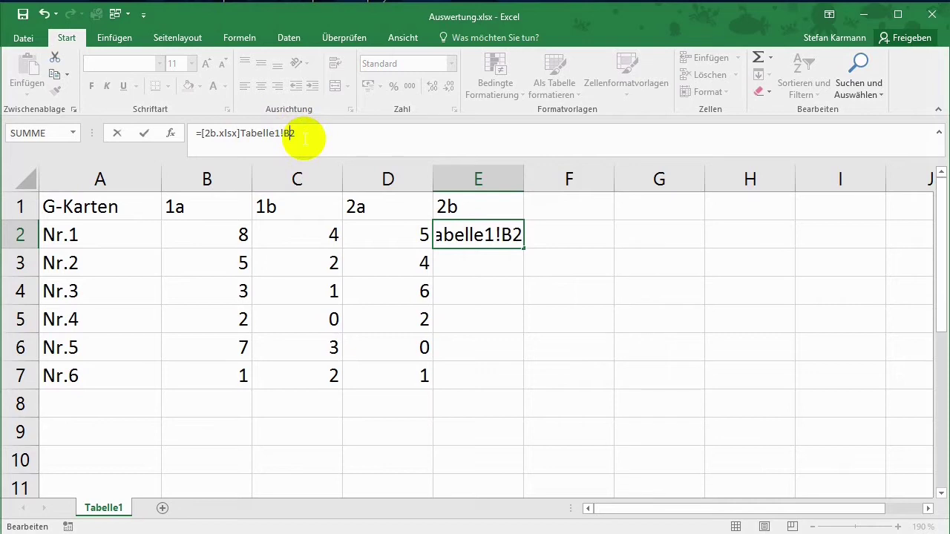
pyautogui.press('Return')
pyautogui.click(454, 235)
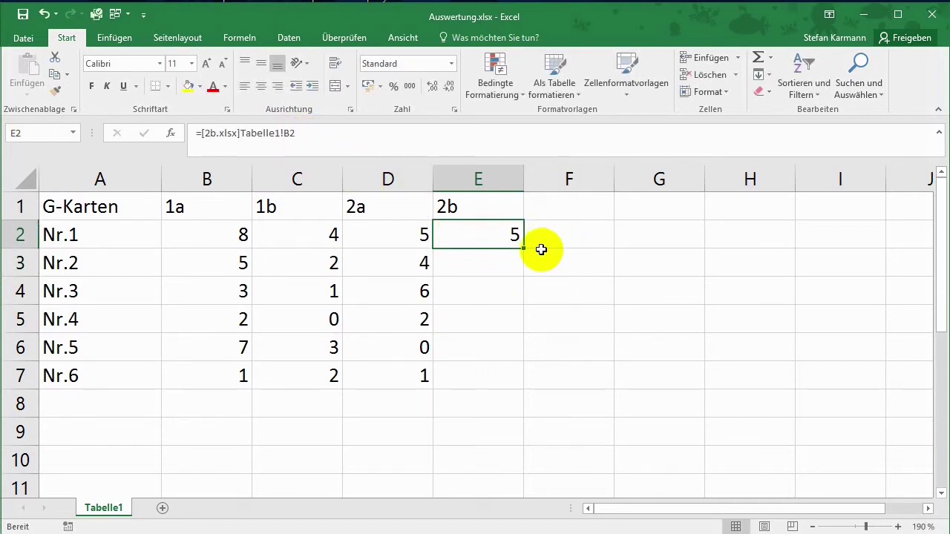
pyautogui.moveTo(523, 248); pyautogui.dragTo(517, 379)
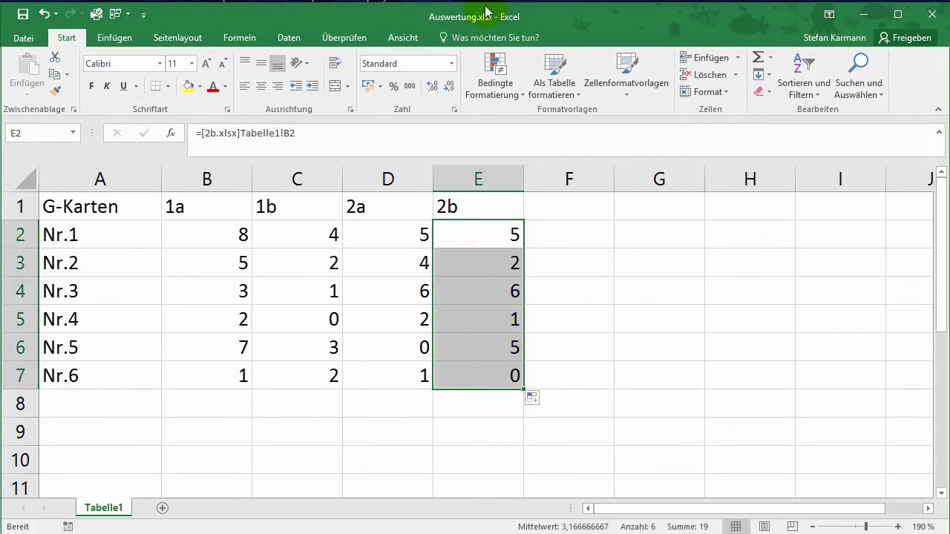
pyautogui.moveTo(495, 27); pyautogui.dragTo(786, 63)
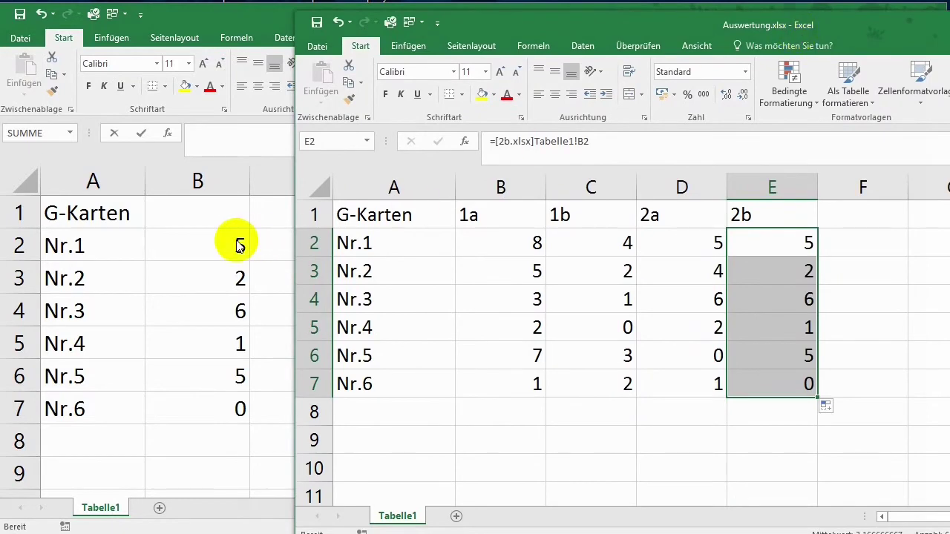
# Arrange Auswertung.xlsx at upper left and 2b.xlsx on the right side.
pyautogui.click(238, 245)
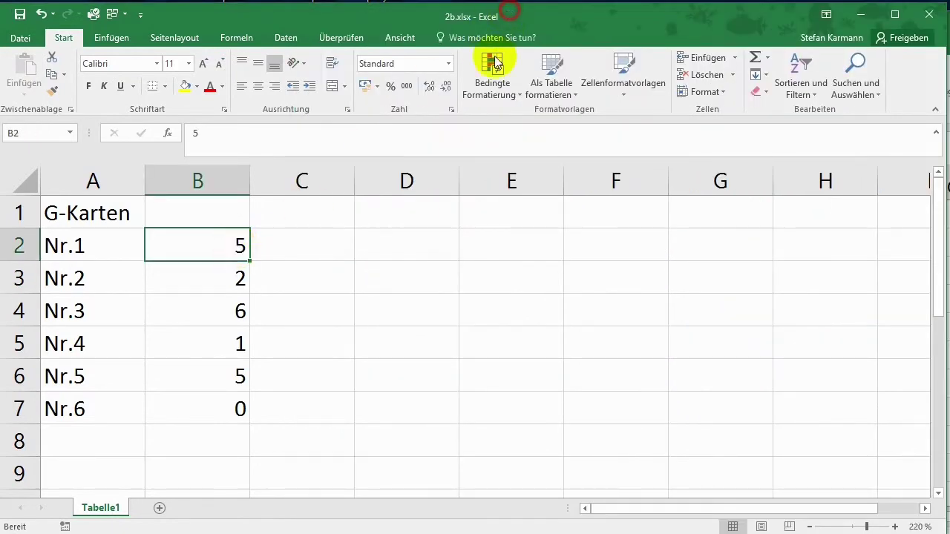
pyautogui.moveTo(509, 10); pyautogui.dragTo(799, 273)
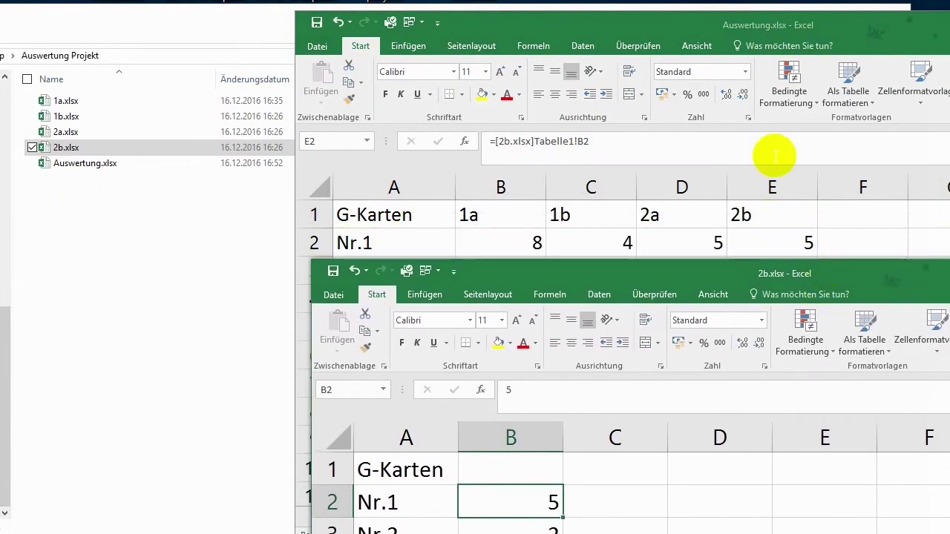
pyautogui.moveTo(699, 22); pyautogui.dragTo(307, 0)
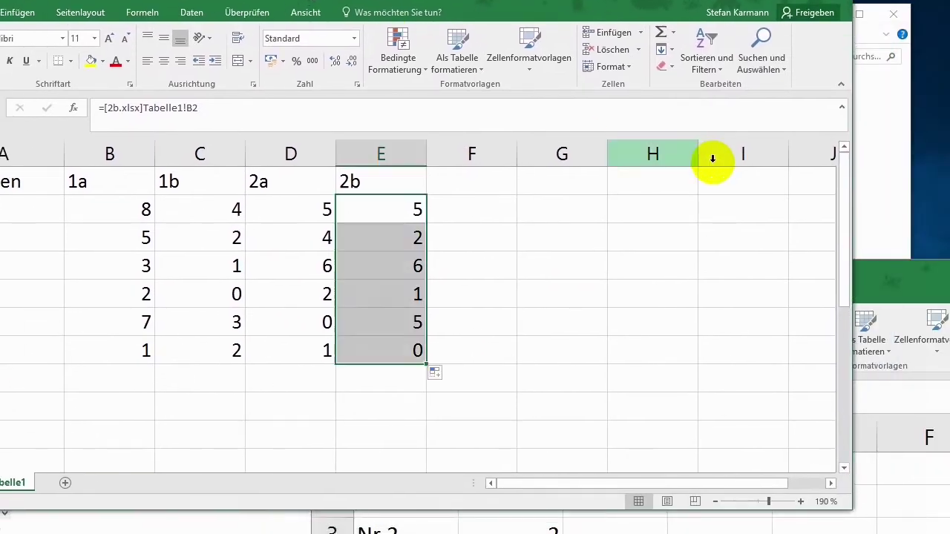
pyautogui.click(881, 281)
pyautogui.moveTo(630, 267)
pyautogui.mouseDown()
pyautogui.moveTo(675, 242)
pyautogui.moveTo(802, 46)
pyautogui.mouseUp()
# Change Nr.2 in 2b.xlsx to 4, save and close it, then re-maximise Auswertung.xlsx.
pyautogui.click(690, 326)
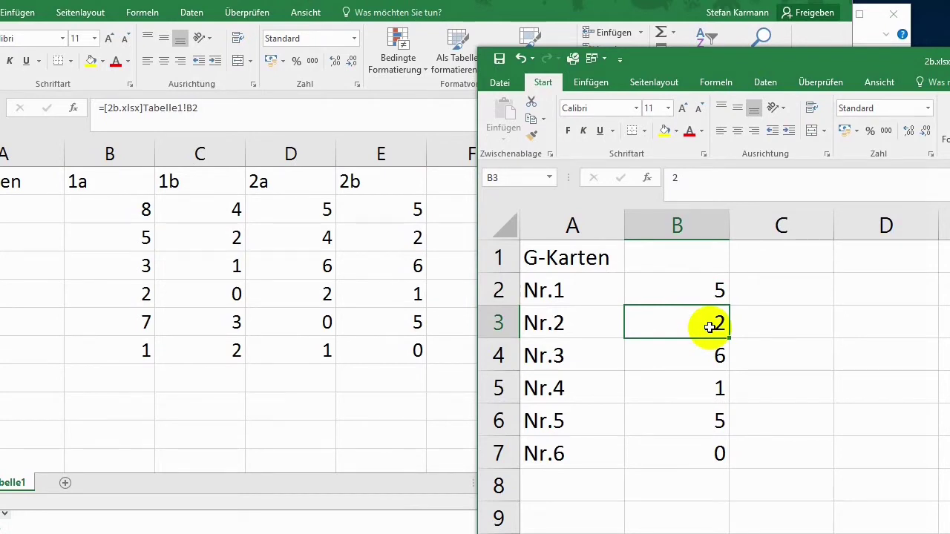
pyautogui.write('4')
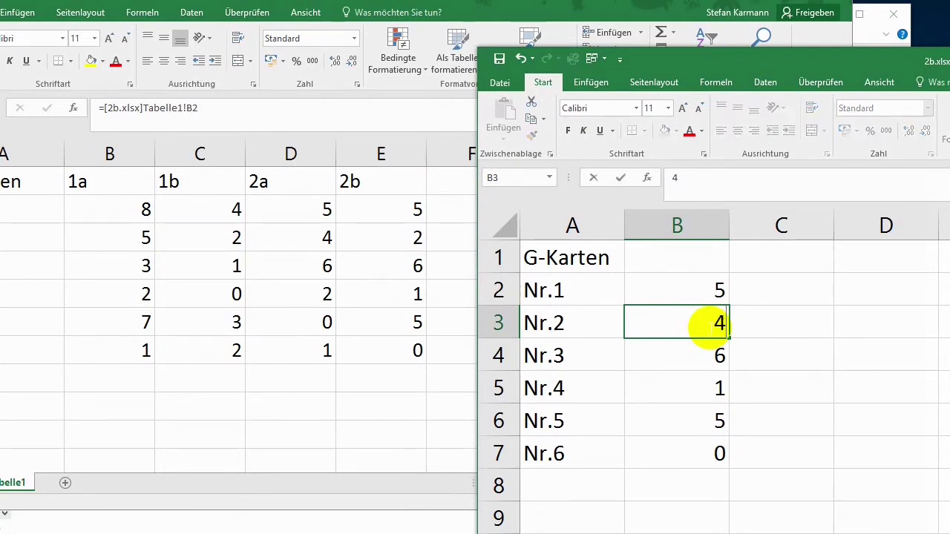
pyautogui.press('Return')
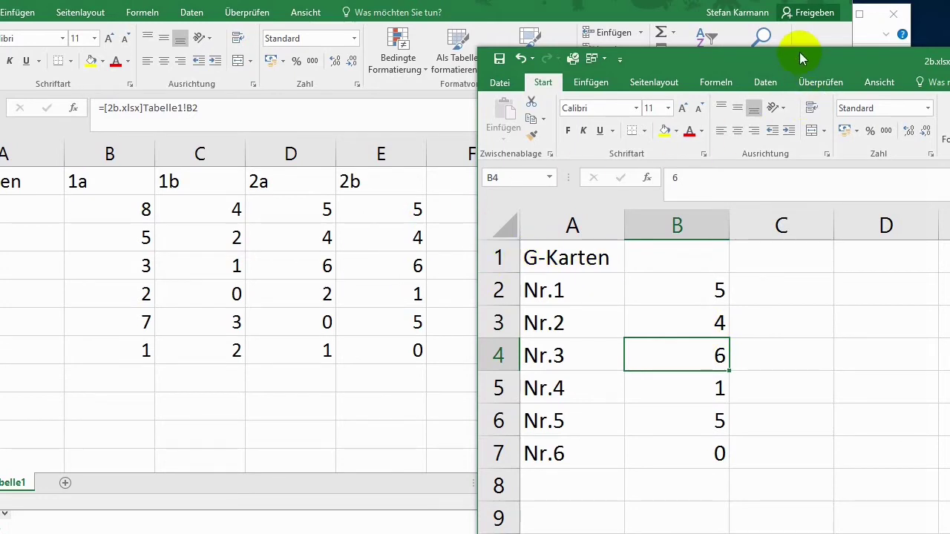
pyautogui.moveTo(791, 61); pyautogui.dragTo(278, 48)
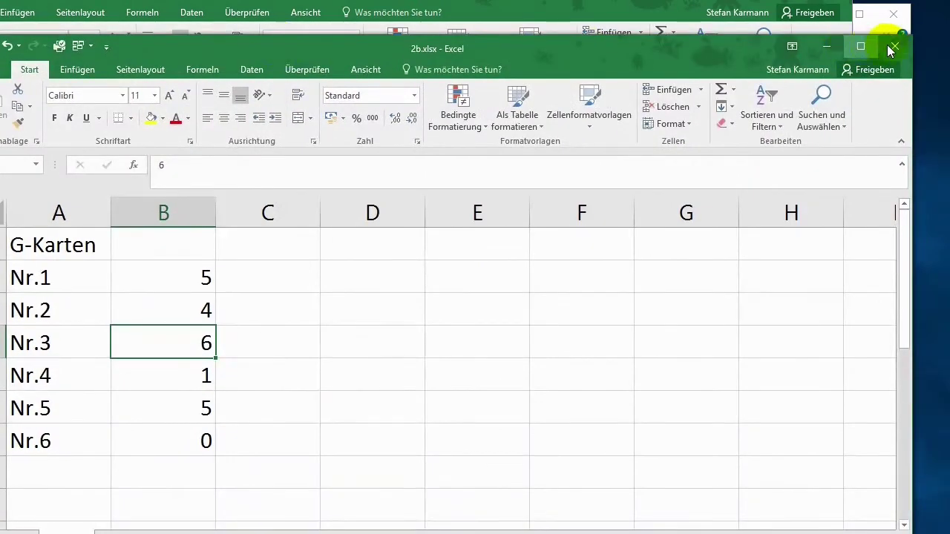
pyautogui.moveTo(163, 278); pyautogui.dragTo(165, 439)
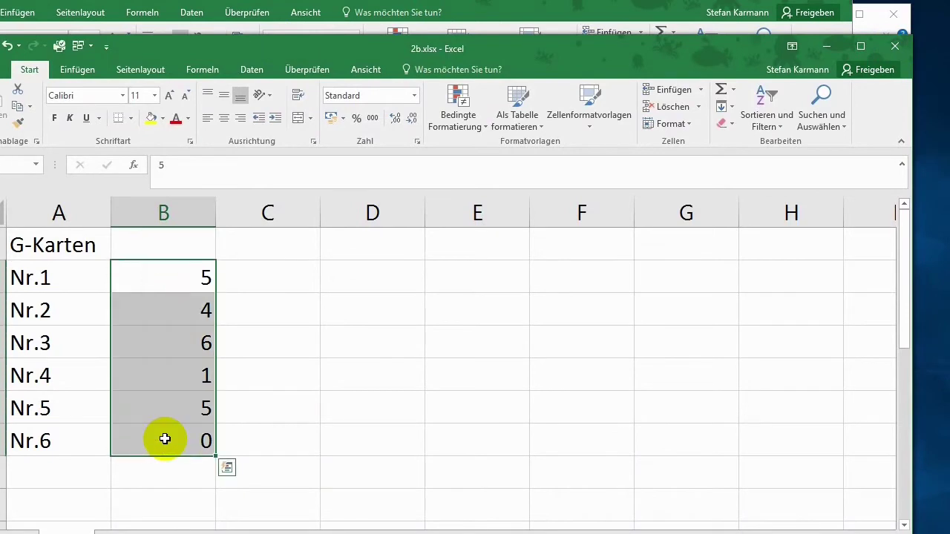
pyautogui.click(909, 46)
pyautogui.click(186, 361)
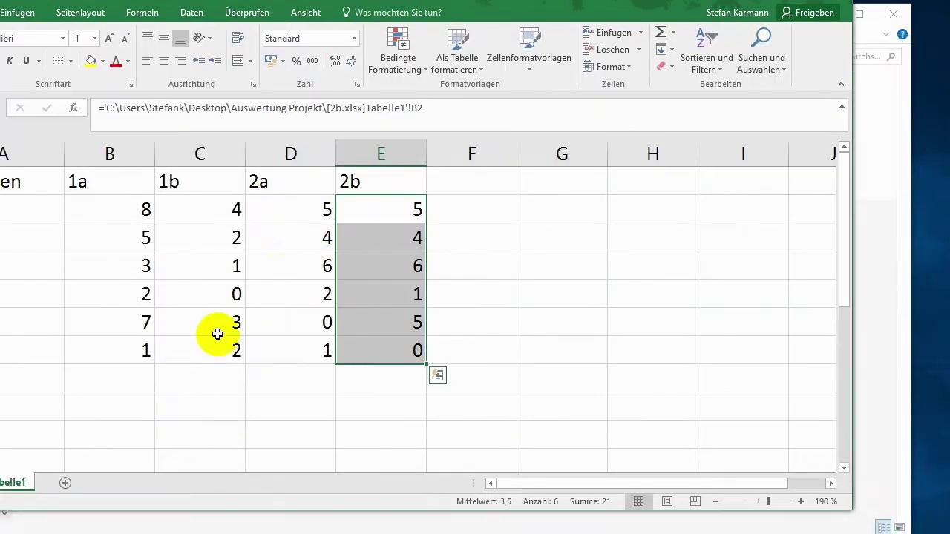
pyautogui.click(562, 260)
pyautogui.moveTo(551, 7)
pyautogui.mouseDown()
pyautogui.moveTo(633, 35)
pyautogui.moveTo(649, 30)
pyautogui.mouseUp()
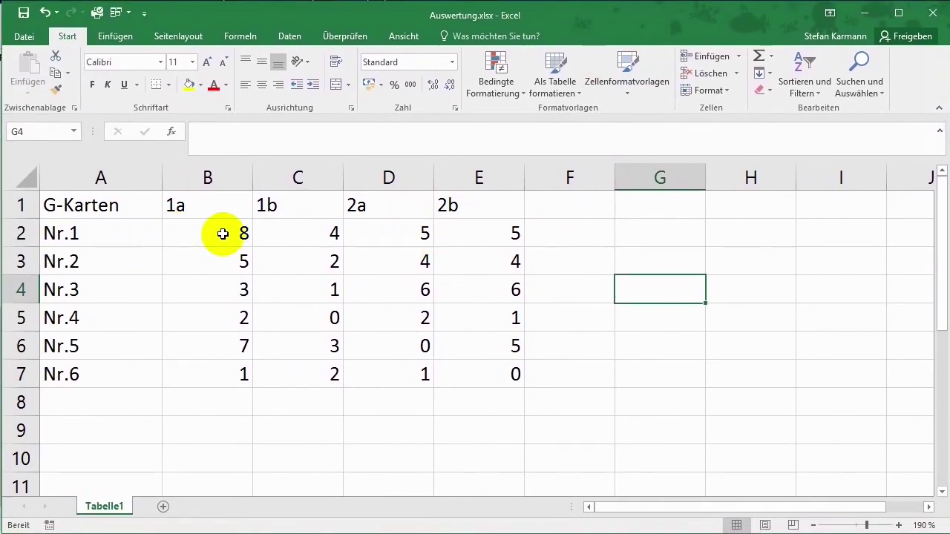
# Apply All Borders (Alle Rahmenlinien) to every cell of the G-Karten table A1:E7.
pyautogui.moveTo(223, 233); pyautogui.dragTo(463, 371)
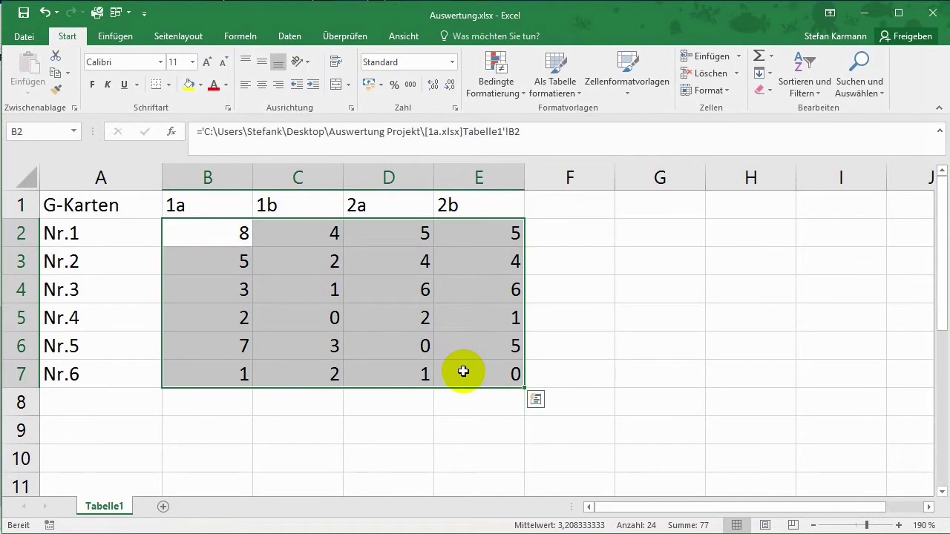
pyautogui.moveTo(131, 207); pyautogui.dragTo(477, 371)
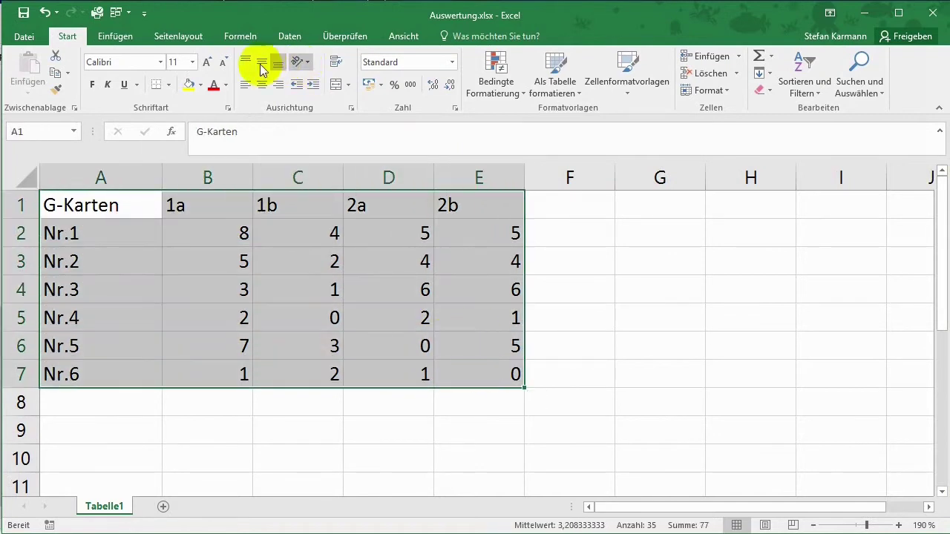
pyautogui.click(168, 83)
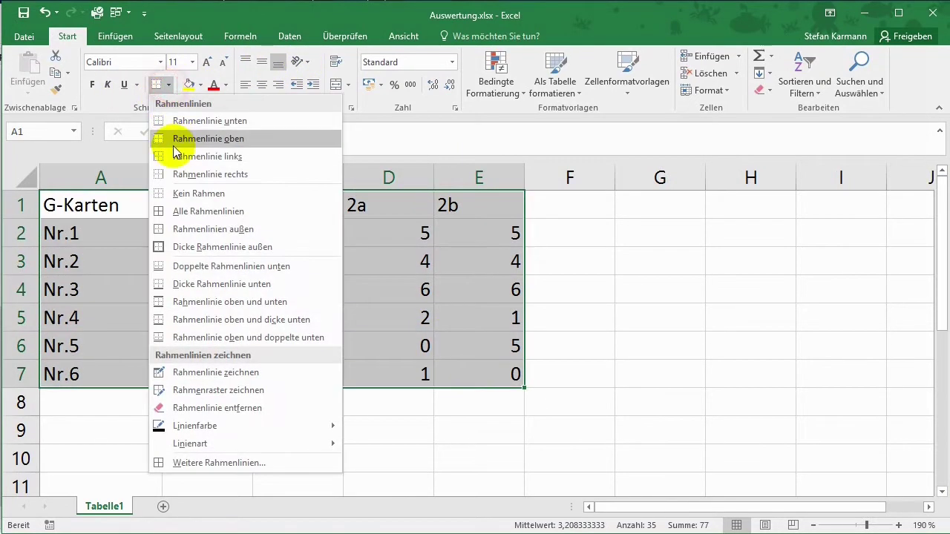
pyautogui.click(172, 212)
# Start the totals label 'Summe aller verkaufter Karten (K' in cell A8.
pyautogui.click(635, 230)
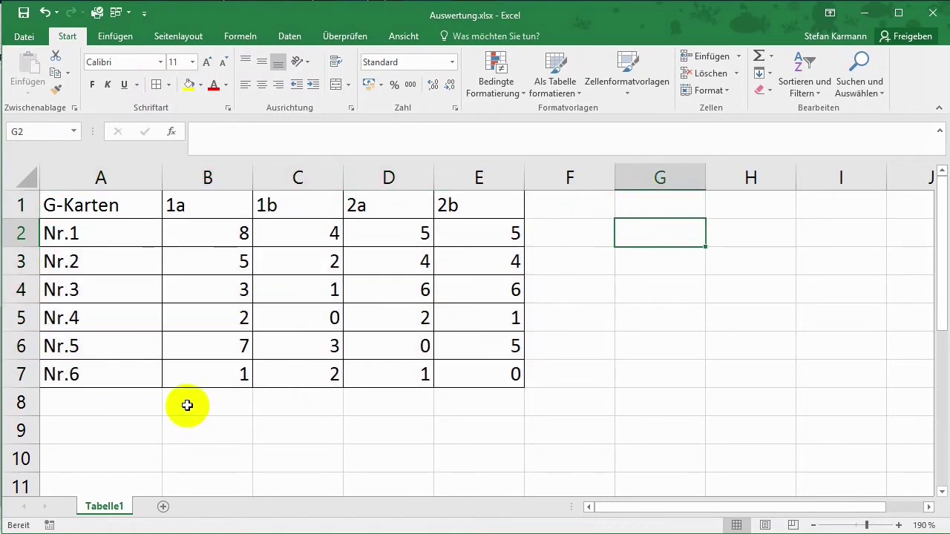
pyautogui.click(126, 405)
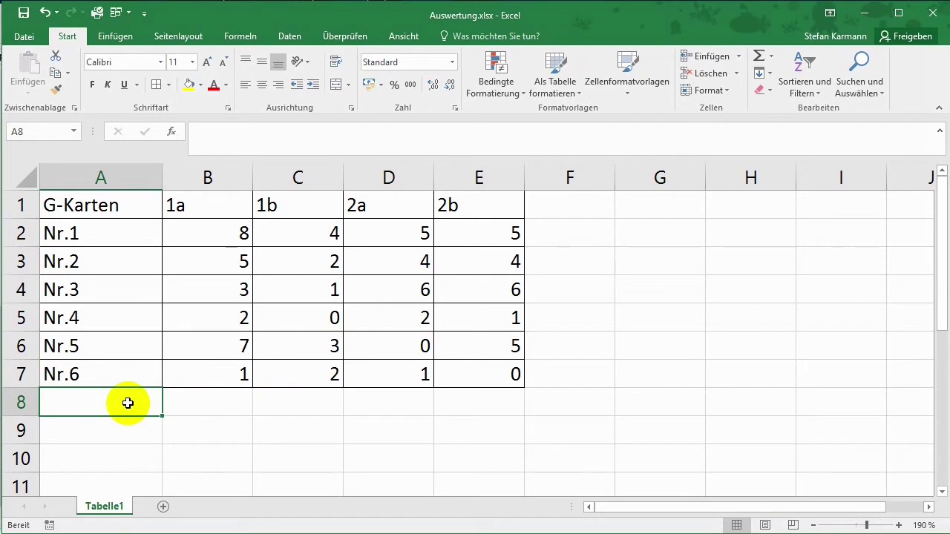
pyautogui.write('S')
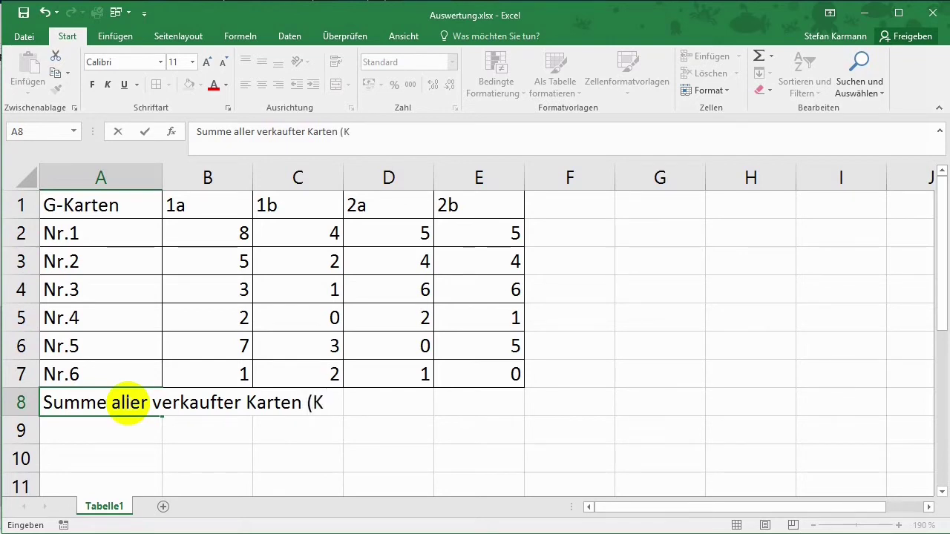
# Finish the A8 label 'Summe aller verkaufter Karten (Kl.)' and widen column A to fit it.
pyautogui.write(')')
pyautogui.press('Return')
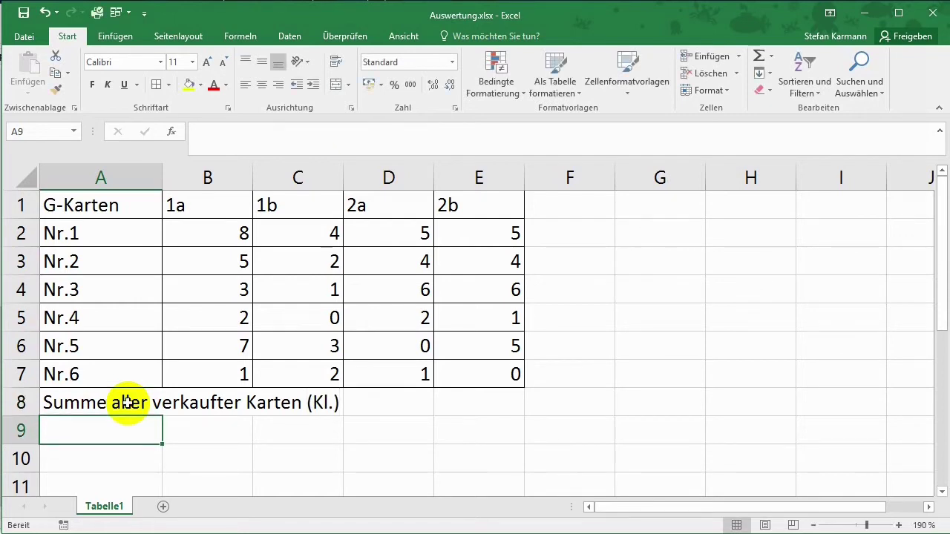
pyautogui.moveTo(163, 177); pyautogui.dragTo(352, 178)
# Total each class column in B8:E8 with SUMME, giving 26, 12, 18, 21.
pyautogui.click(382, 402)
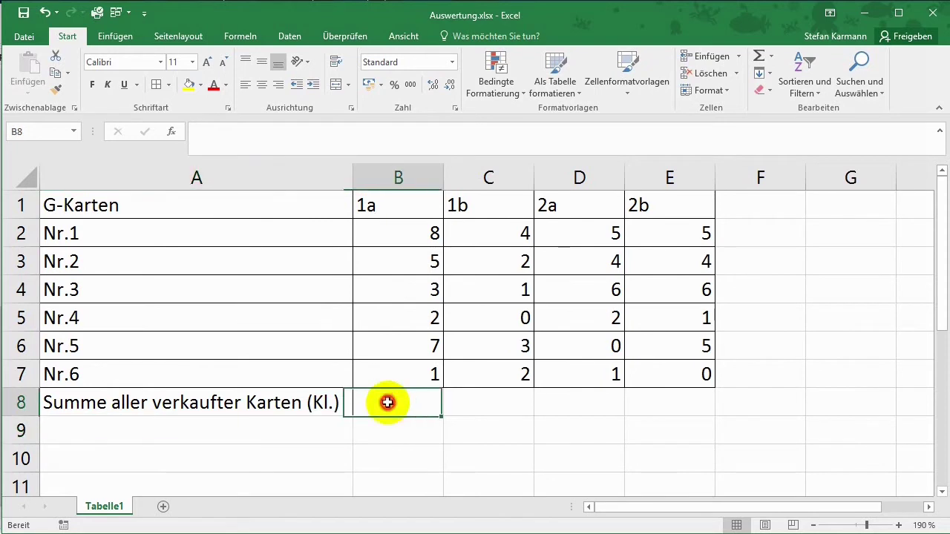
pyautogui.click(760, 60)
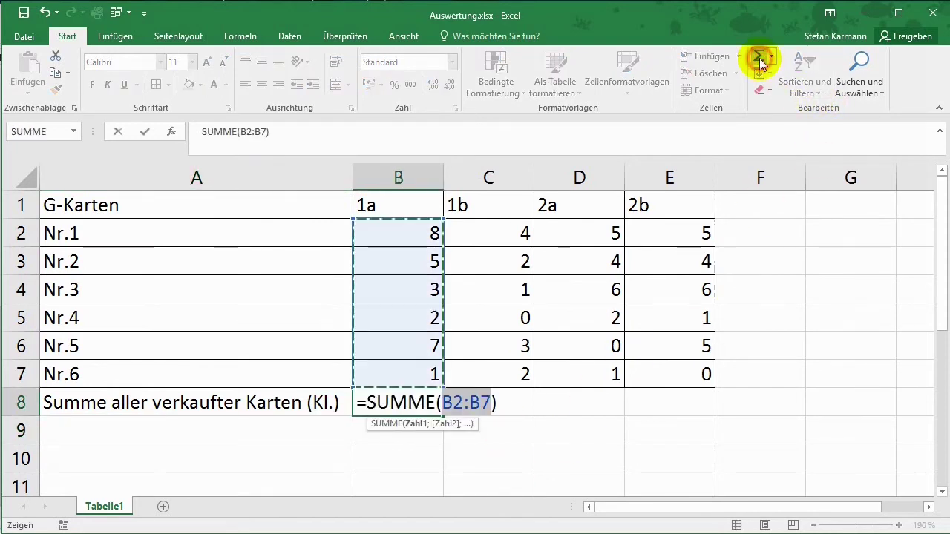
pyautogui.press('Return')
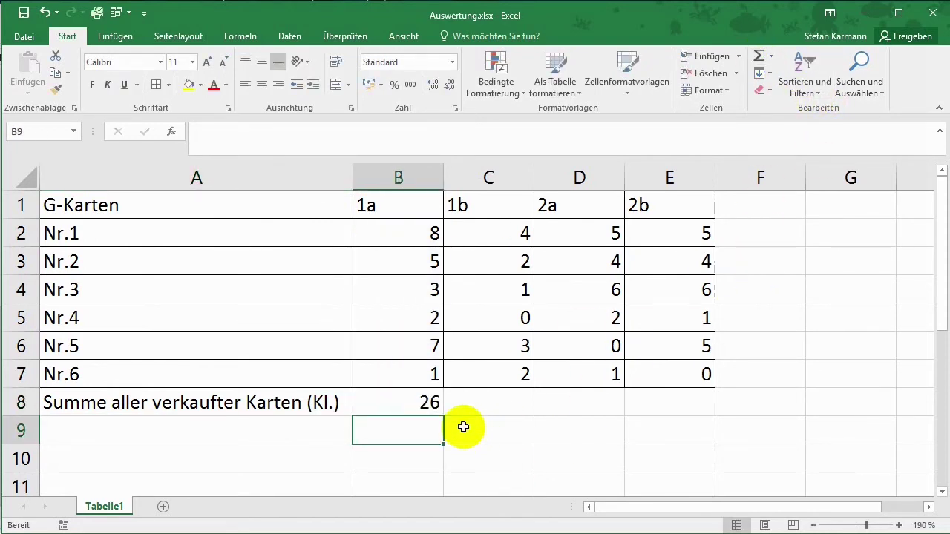
pyautogui.click(432, 407)
pyautogui.moveTo(443, 416); pyautogui.dragTo(684, 416)
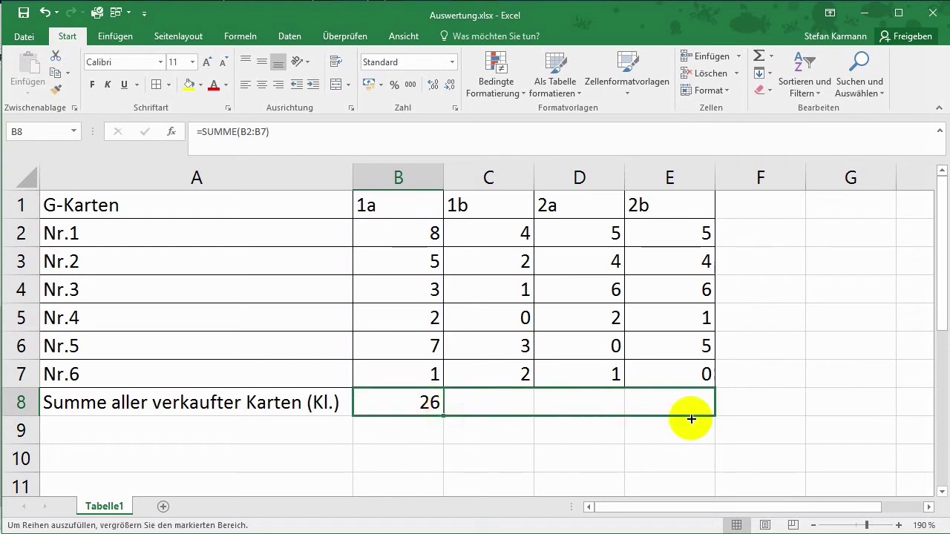
pyautogui.click(668, 455)
# Add the header 'Summe aller Karten' in F1 and widen column F to fit.
pyautogui.click(732, 206)
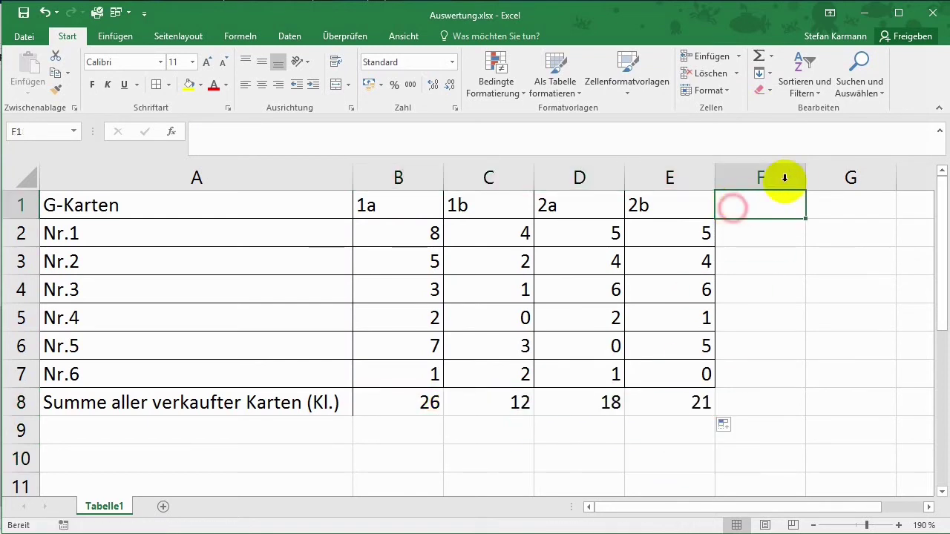
pyautogui.moveTo(804, 178); pyautogui.dragTo(872, 178)
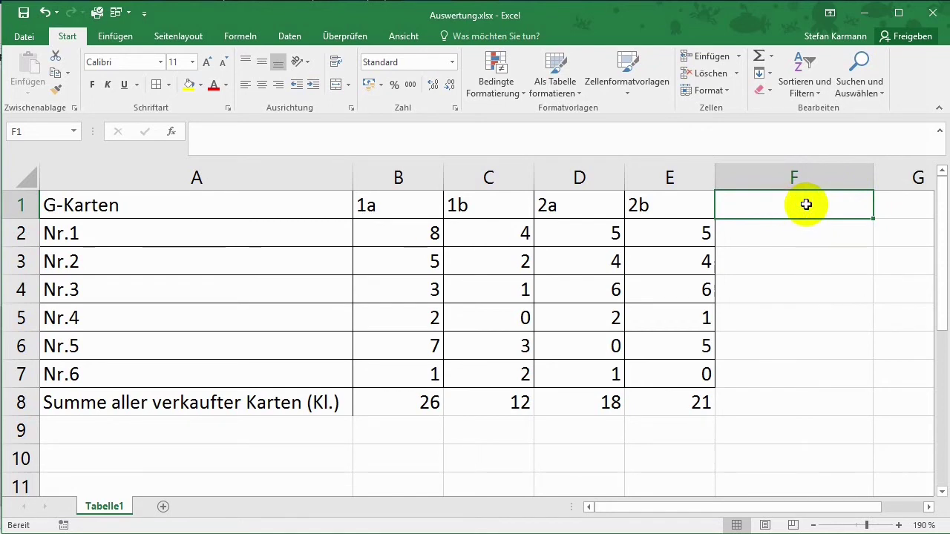
pyautogui.moveTo(432, 234); pyautogui.dragTo(643, 233)
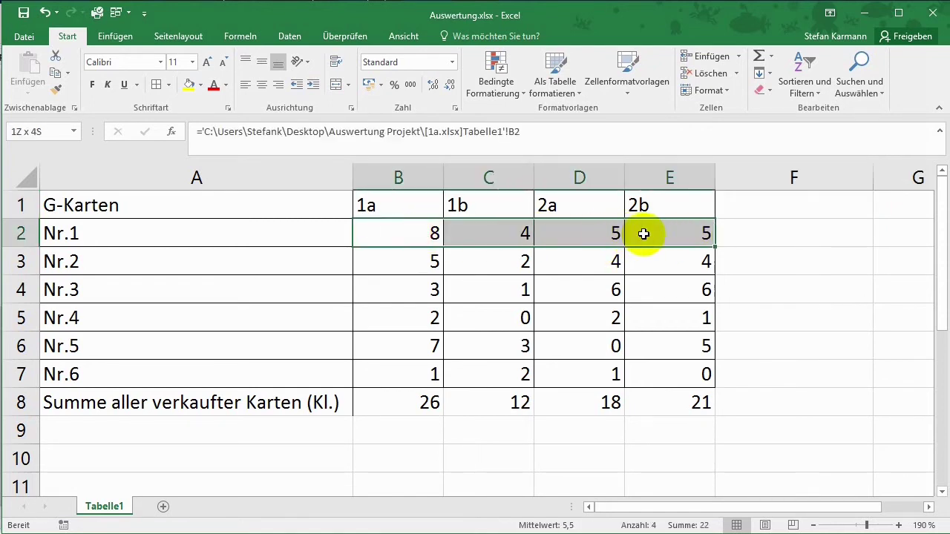
pyautogui.click(138, 234)
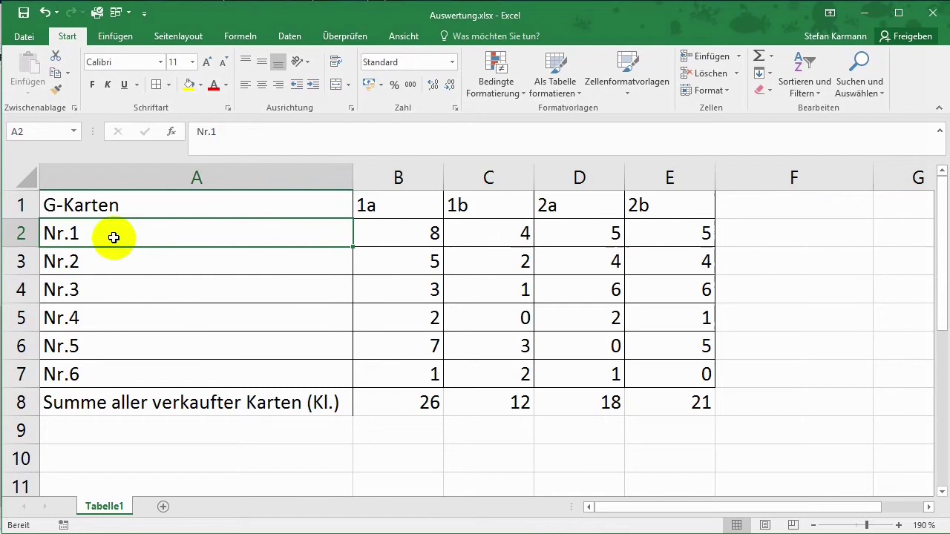
pyautogui.click(760, 211)
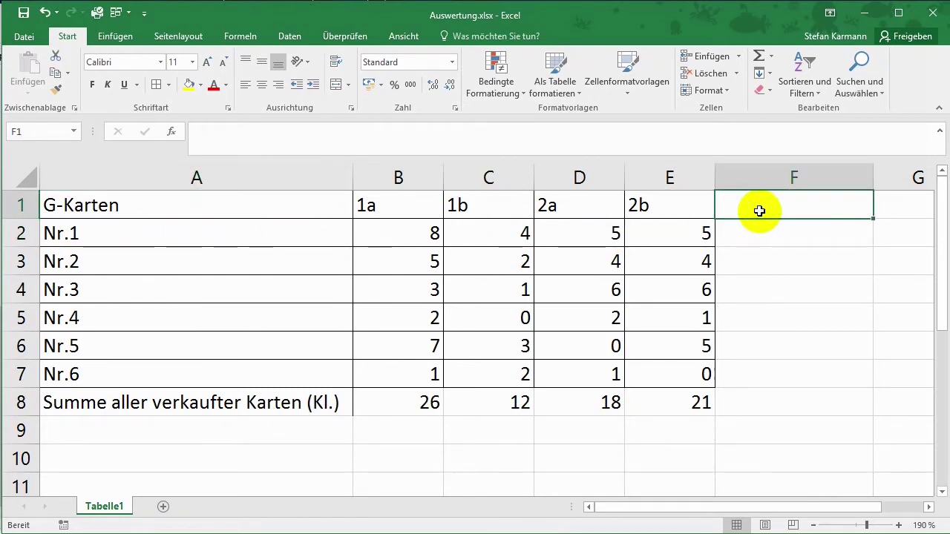
pyautogui.write('Summe aller Karten')
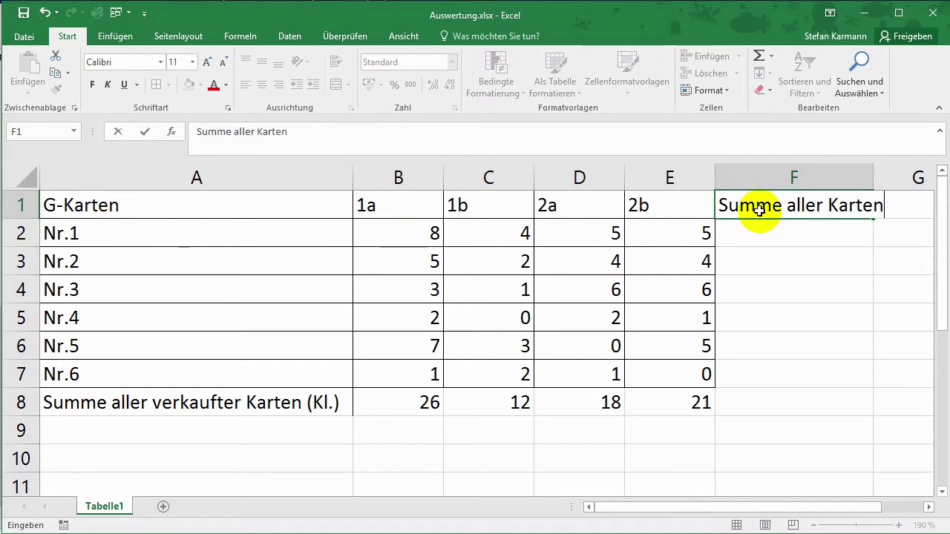
pyautogui.press('Return')
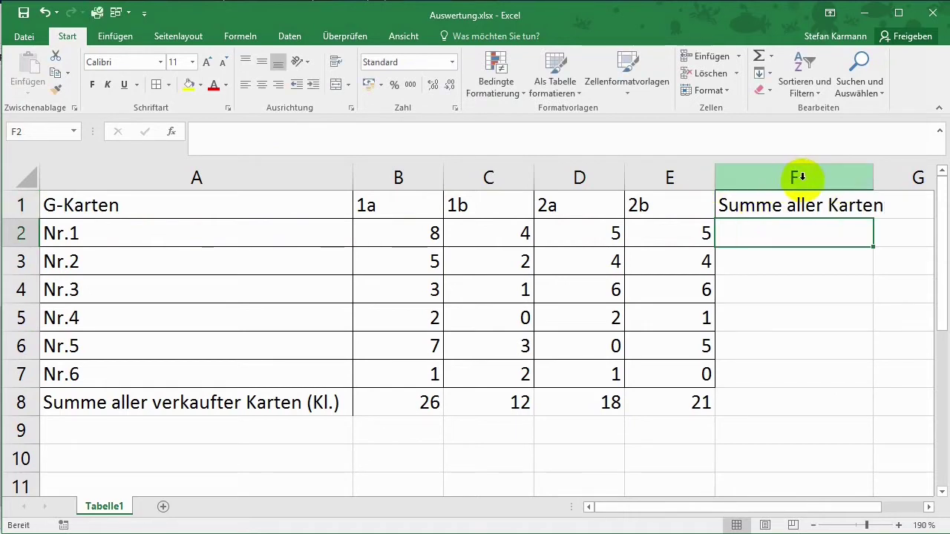
pyautogui.moveTo(877, 179); pyautogui.dragTo(891, 179)
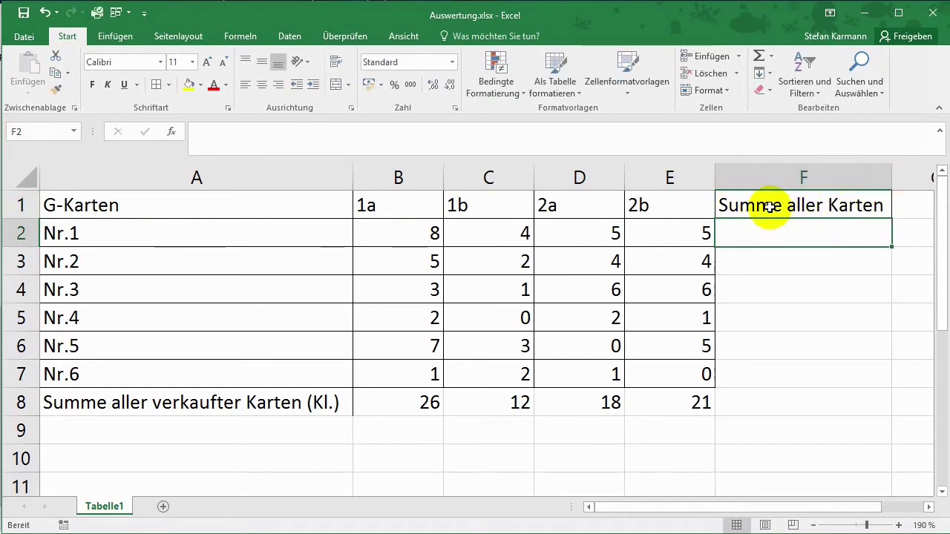
# Sum each Nr. row into F2:F7, giving 22, 15, 16, 5, 15, 4.
pyautogui.click(758, 62)
pyautogui.press('Return')
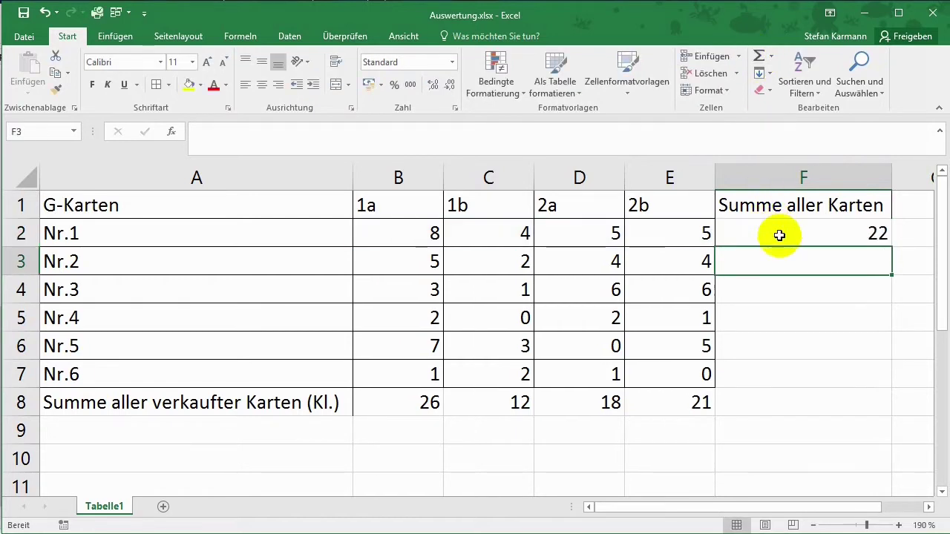
pyautogui.click(869, 242)
pyautogui.moveTo(892, 248); pyautogui.dragTo(896, 393)
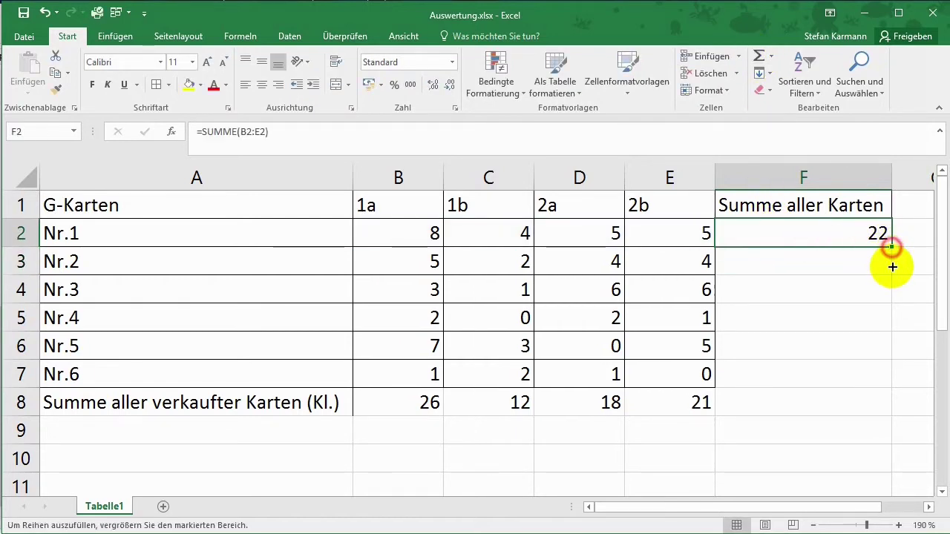
# Put the grand total of F2:F7, 77, in cell F8.
pyautogui.click(856, 403)
pyautogui.click(760, 58)
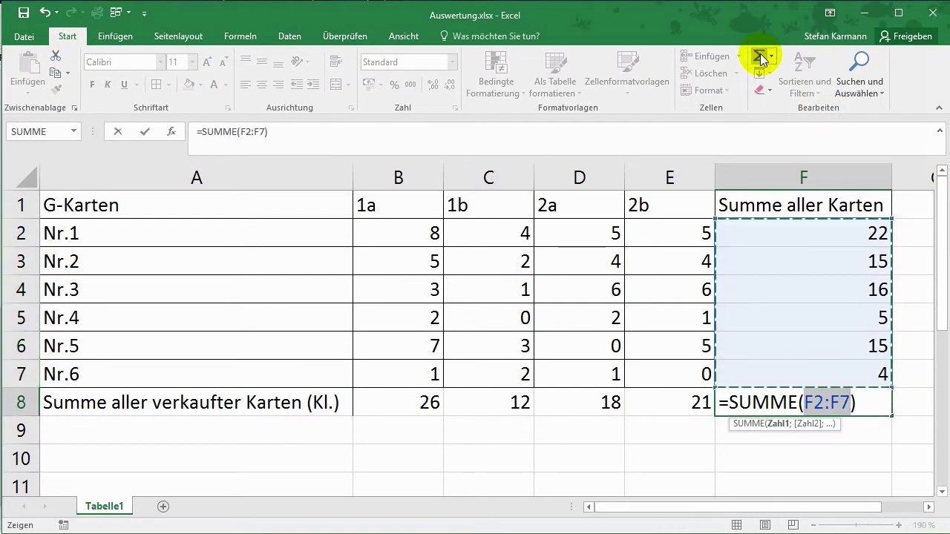
pyautogui.press('Return')
pyautogui.click(843, 403)
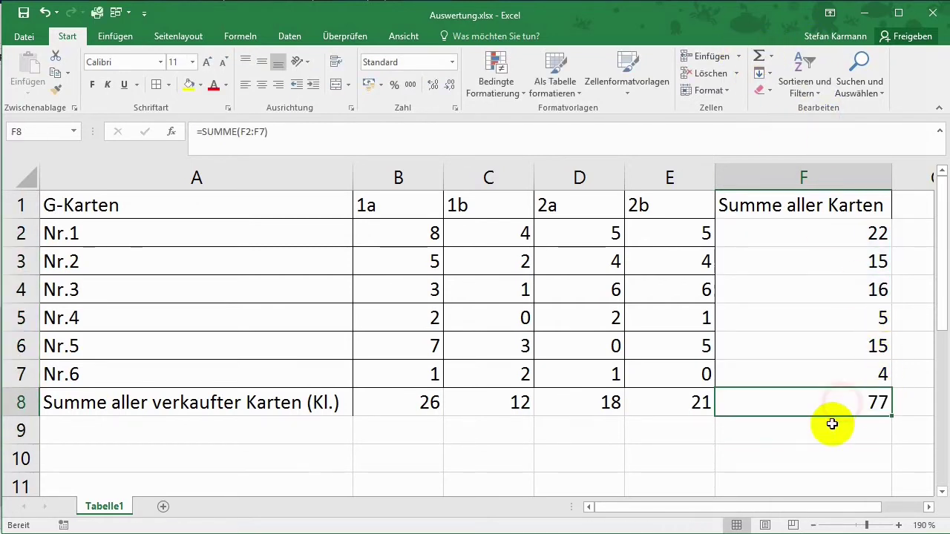
# Add borders to the Summe aller Karten column F1:F8.
pyautogui.moveTo(404, 201); pyautogui.dragTo(642, 204)
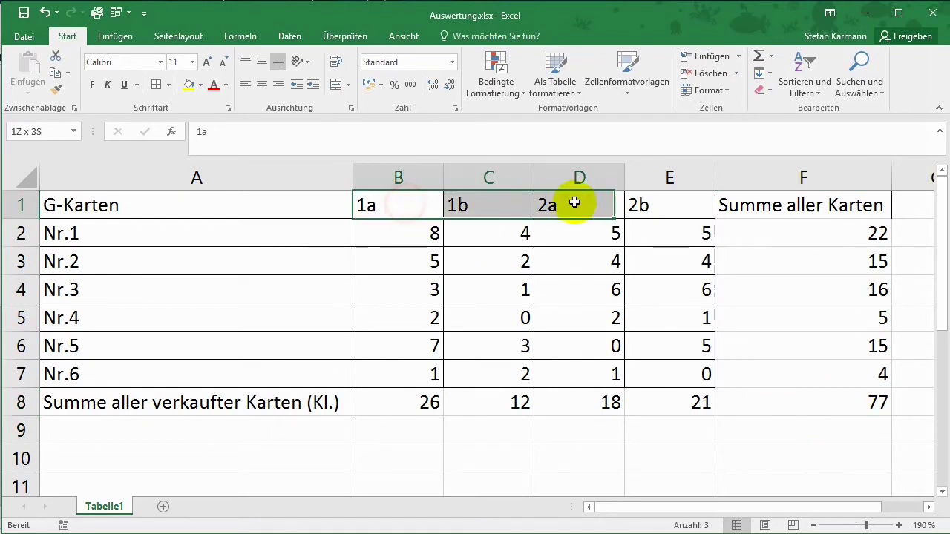
pyautogui.click(780, 427)
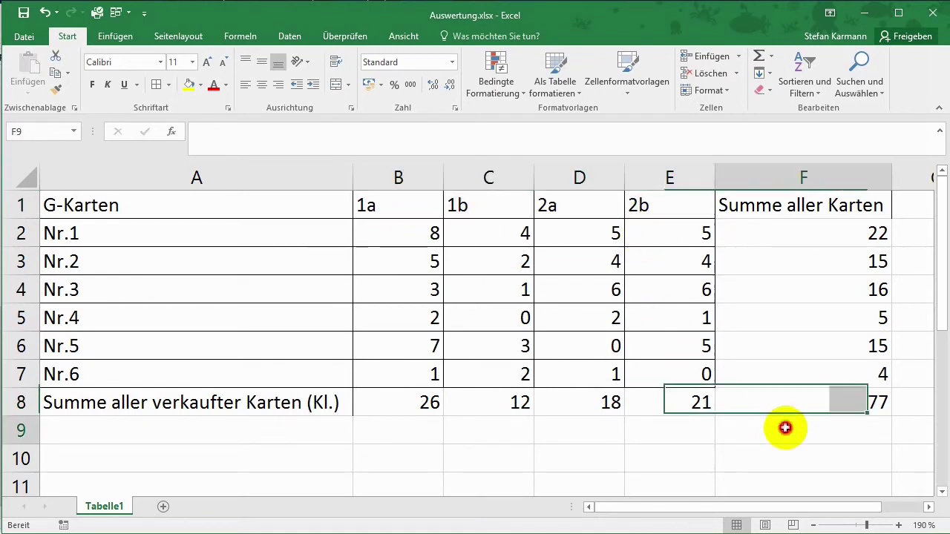
pyautogui.moveTo(768, 208); pyautogui.dragTo(772, 399)
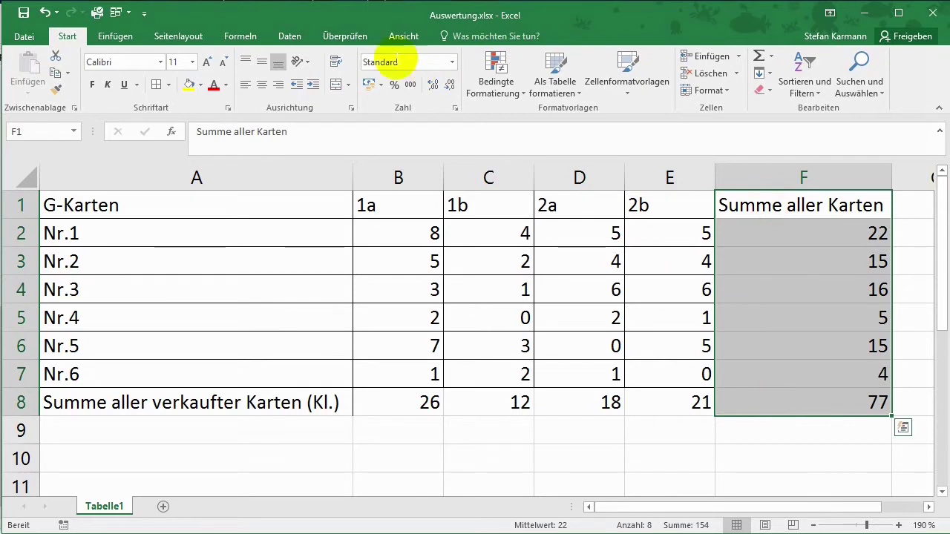
pyautogui.click(156, 84)
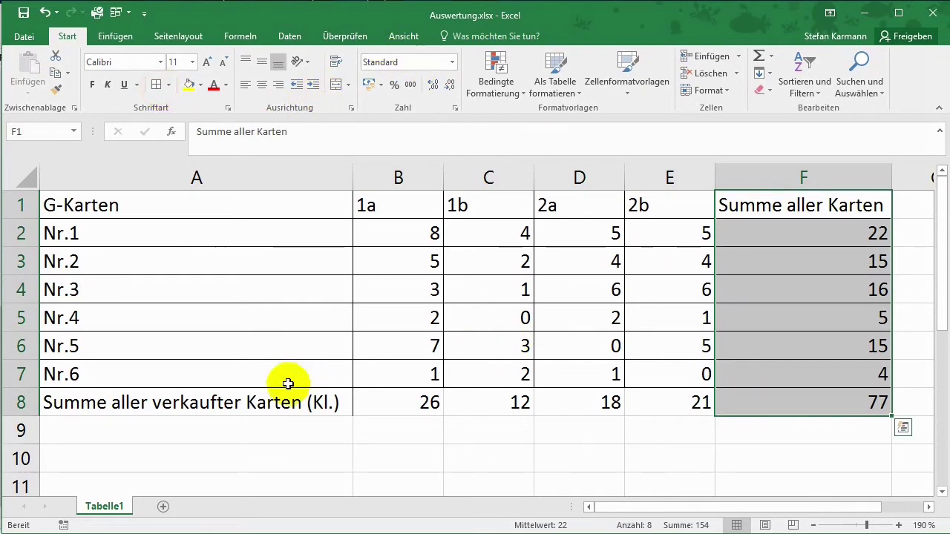
# Border the totals row A8:E8, then select the G-Karten labels A1:A7.
pyautogui.moveTo(327, 401); pyautogui.dragTo(667, 409)
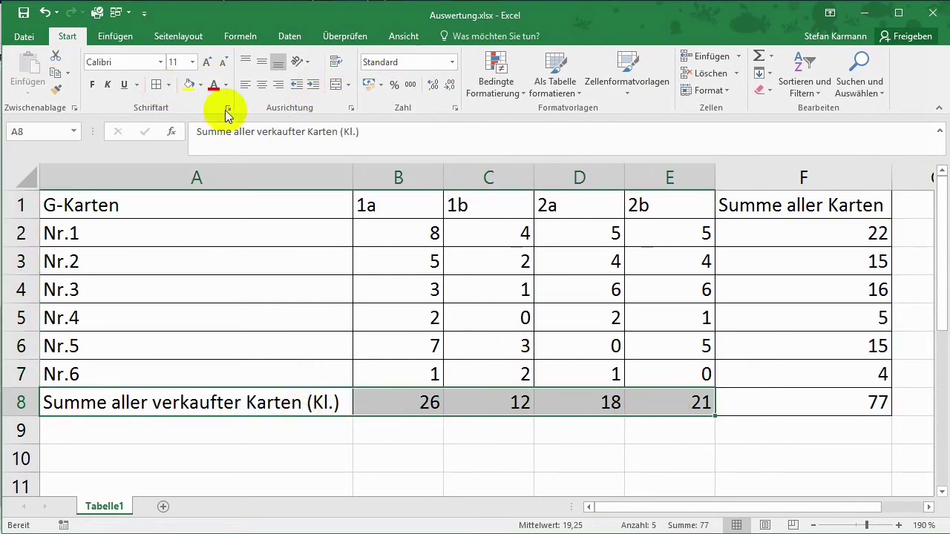
pyautogui.click(154, 85)
pyautogui.click(584, 463)
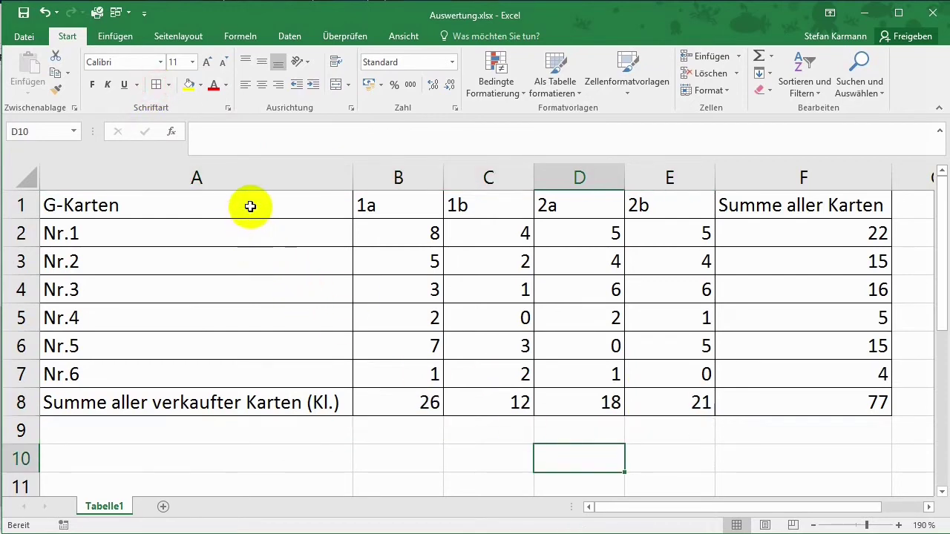
pyautogui.moveTo(250, 206); pyautogui.dragTo(258, 379)
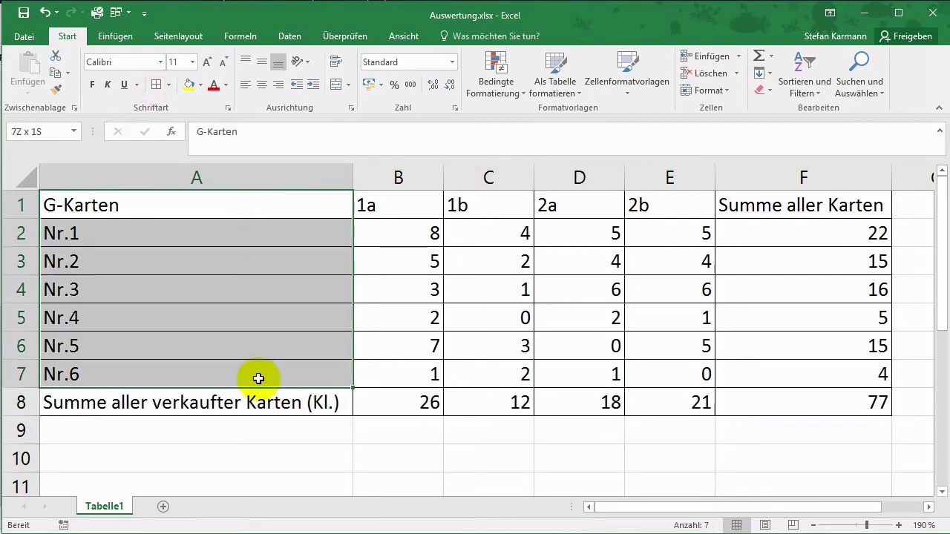
# Fill the labels A1:A7 yellow and the 1a–2b class data light green.
pyautogui.click(188, 85)
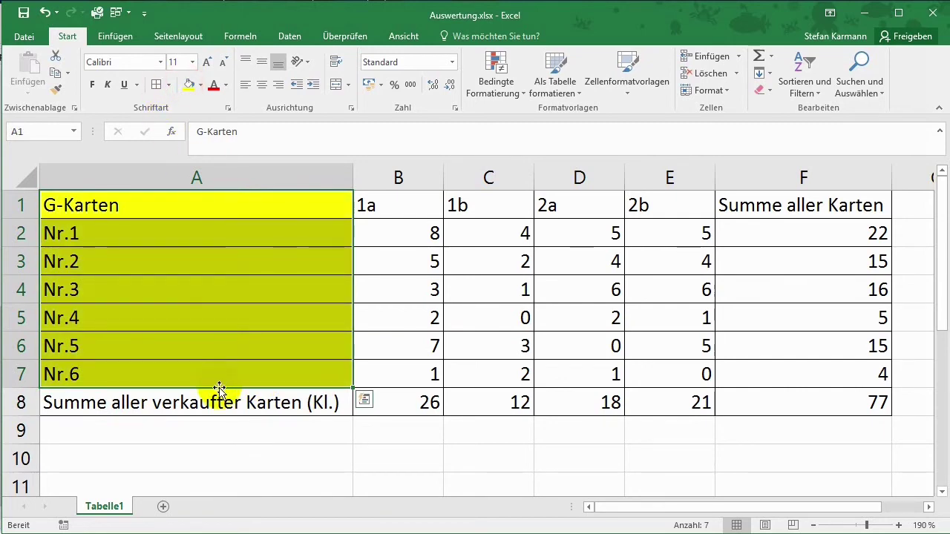
pyautogui.moveTo(421, 197)
pyautogui.mouseDown()
pyautogui.moveTo(660, 358)
pyautogui.moveTo(661, 372)
pyautogui.mouseUp()
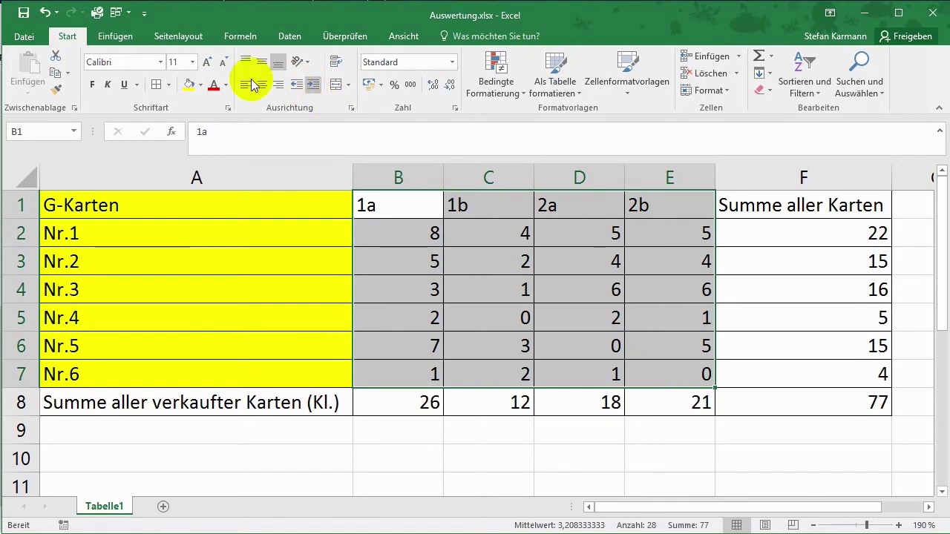
pyautogui.click(202, 84)
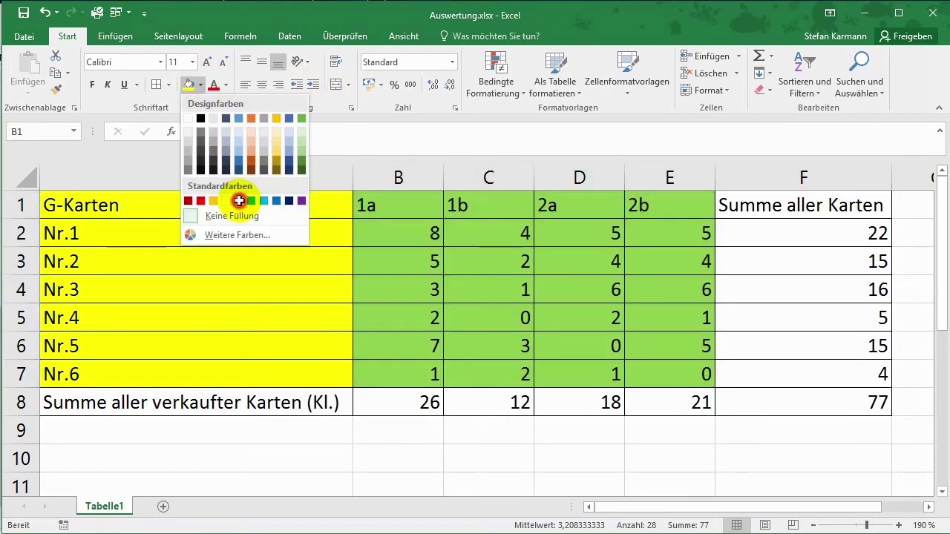
pyautogui.click(238, 201)
# Give the class header cells 1a to 2b a darker green fill.
pyautogui.moveTo(490, 256); pyautogui.dragTo(397, 202)
pyautogui.click(396, 203)
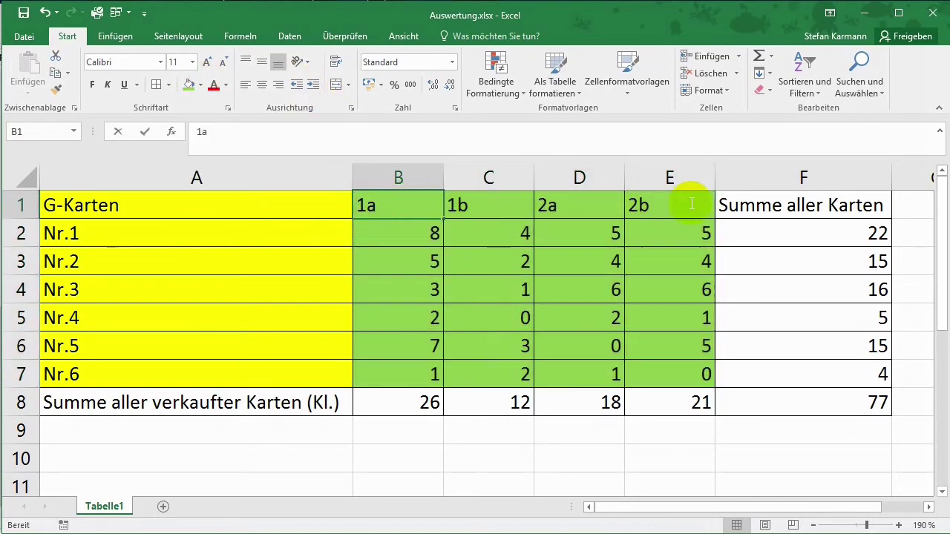
pyautogui.moveTo(679, 202); pyautogui.dragTo(418, 199)
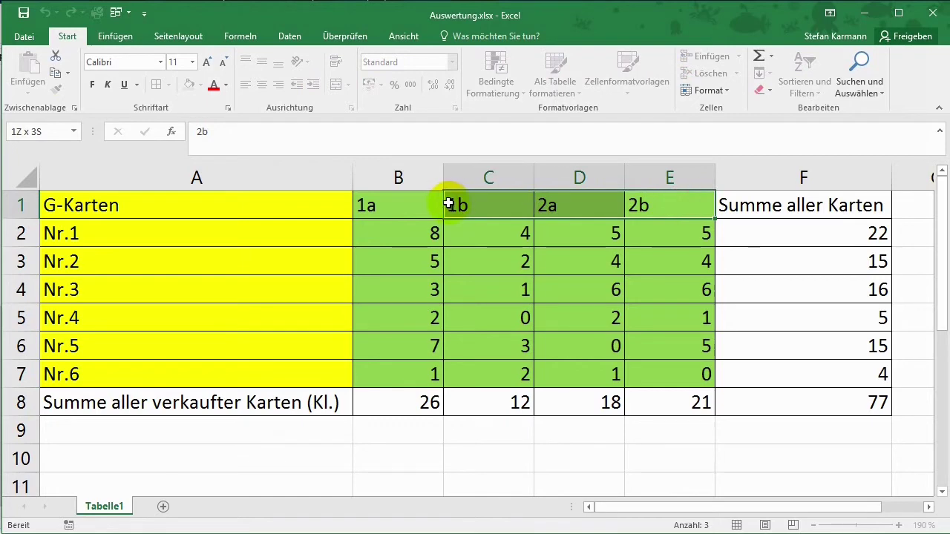
pyautogui.click(201, 84)
pyautogui.click(301, 123)
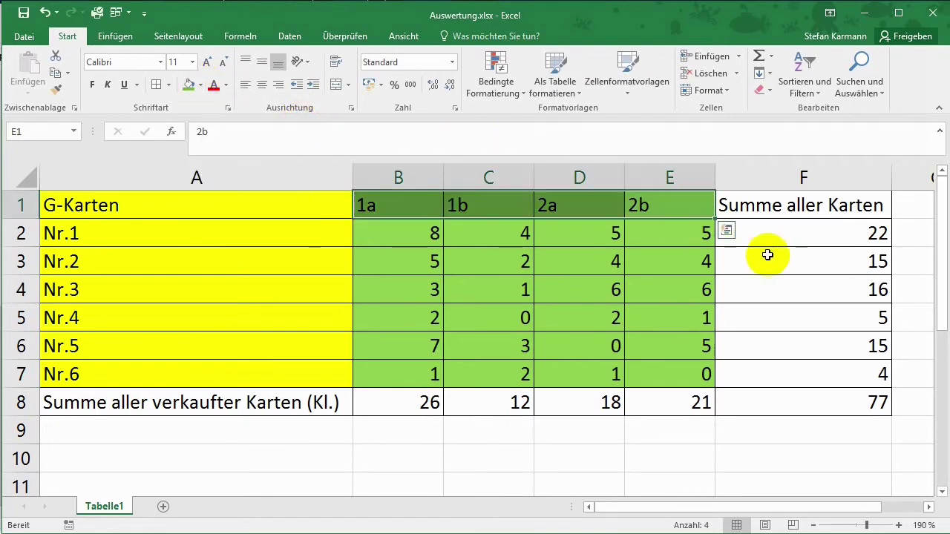
# Fill the Summe aller Karten cells F1:F7 gold.
pyautogui.click(767, 254)
pyautogui.moveTo(760, 205); pyautogui.dragTo(776, 367)
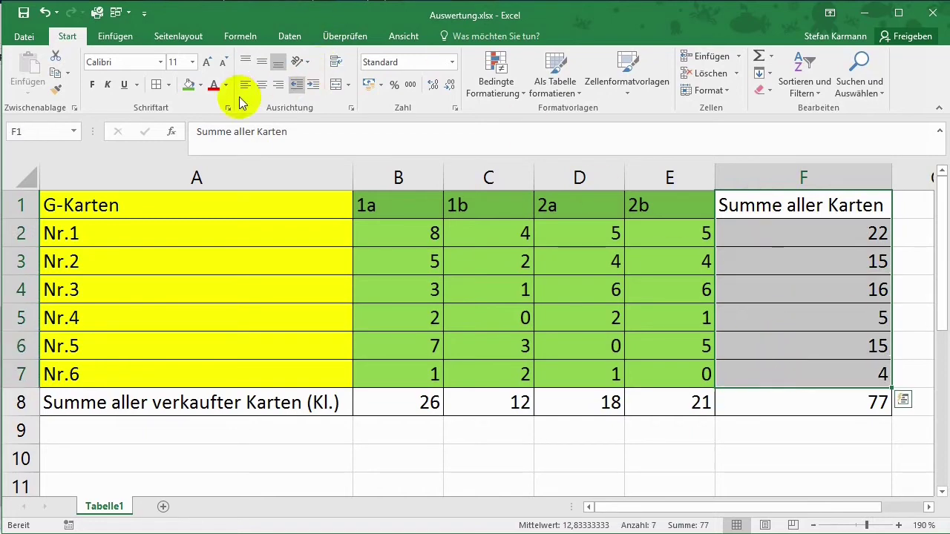
pyautogui.click(200, 85)
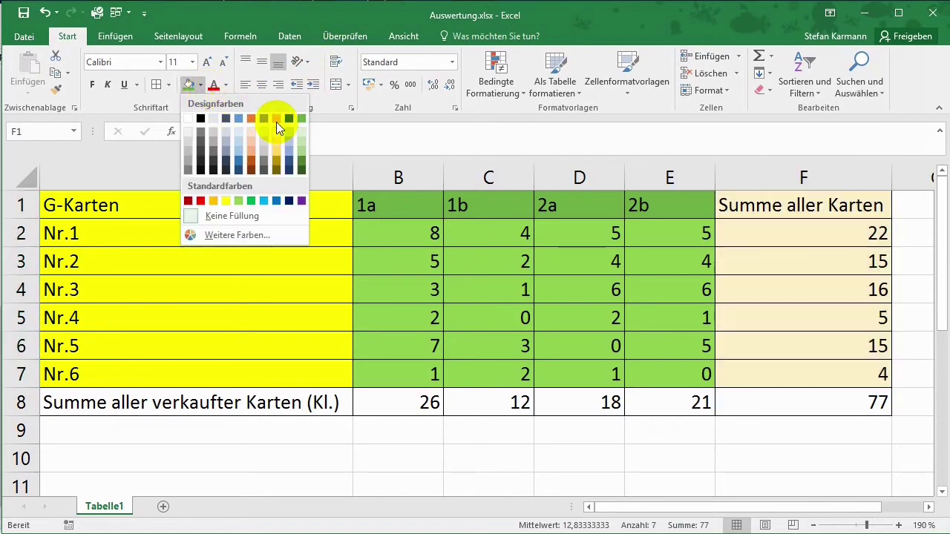
pyautogui.click(276, 120)
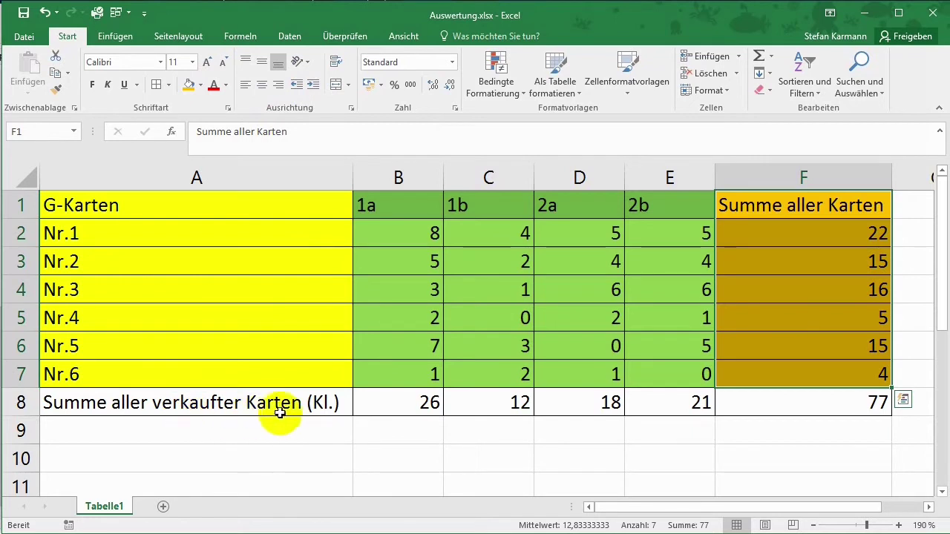
# Fill the totals row A8:E8 dark green.
pyautogui.moveTo(297, 402); pyautogui.dragTo(657, 407)
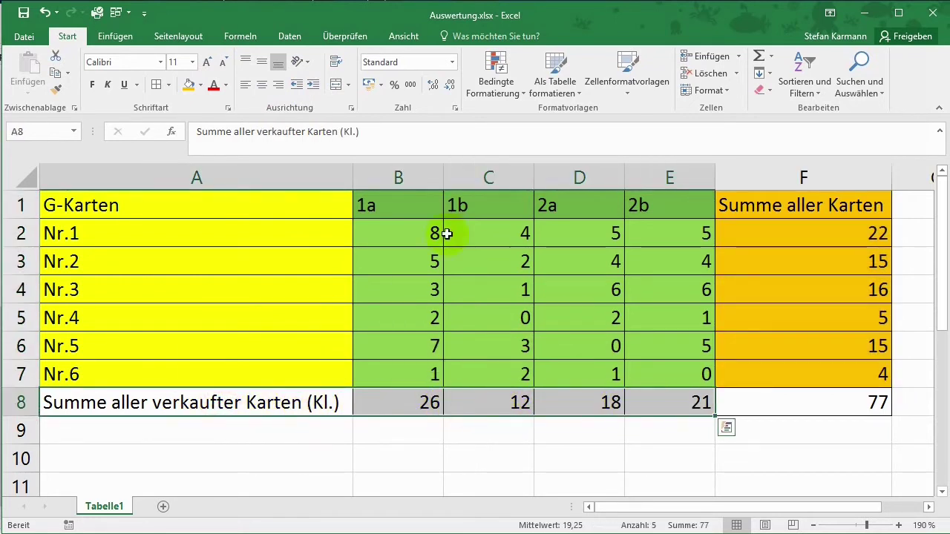
pyautogui.click(200, 86)
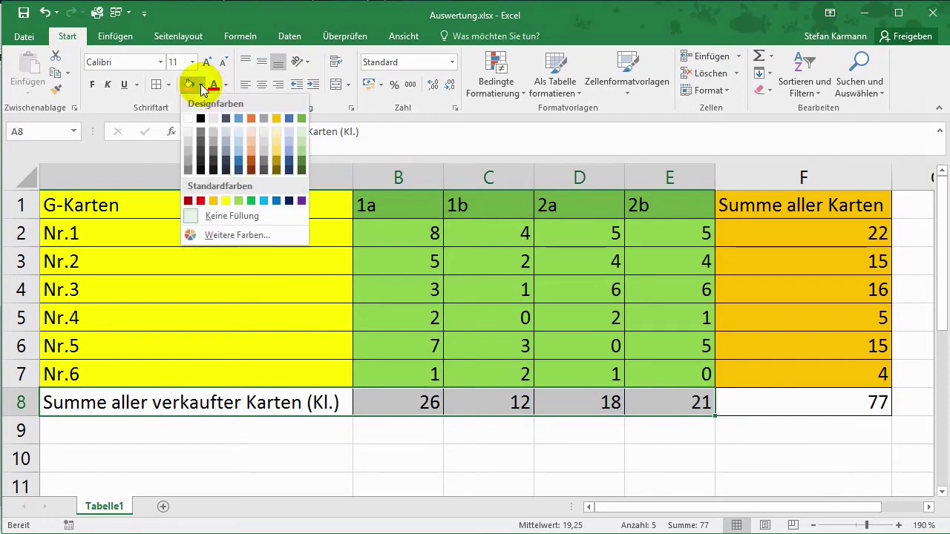
pyautogui.click(298, 159)
pyautogui.click(740, 397)
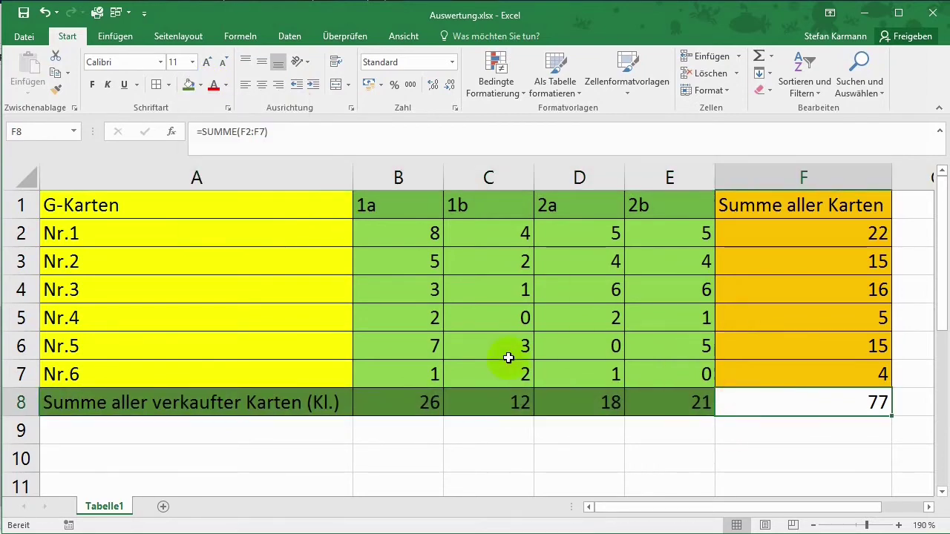
# Check the SUMME formulas in E8 and F2.
pyautogui.click(671, 403)
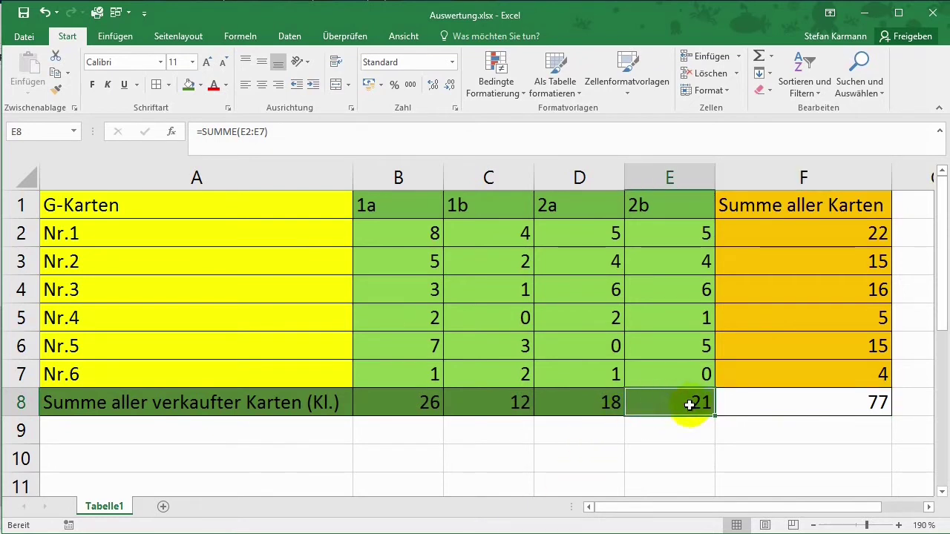
pyautogui.click(277, 225)
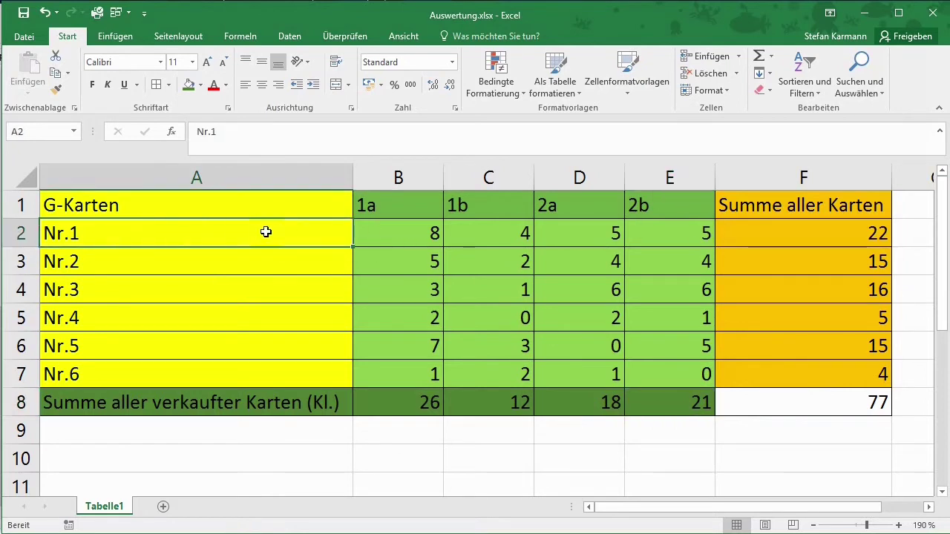
pyautogui.click(768, 231)
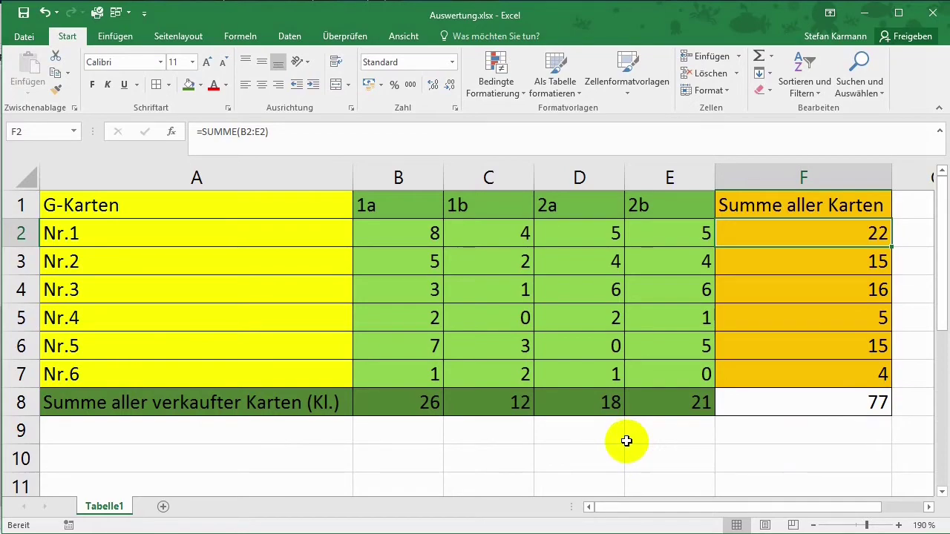
# Zoom out to 70% so the whole coloured G-Karten table is in view.
pyautogui.scroll(-1, 633, 426)
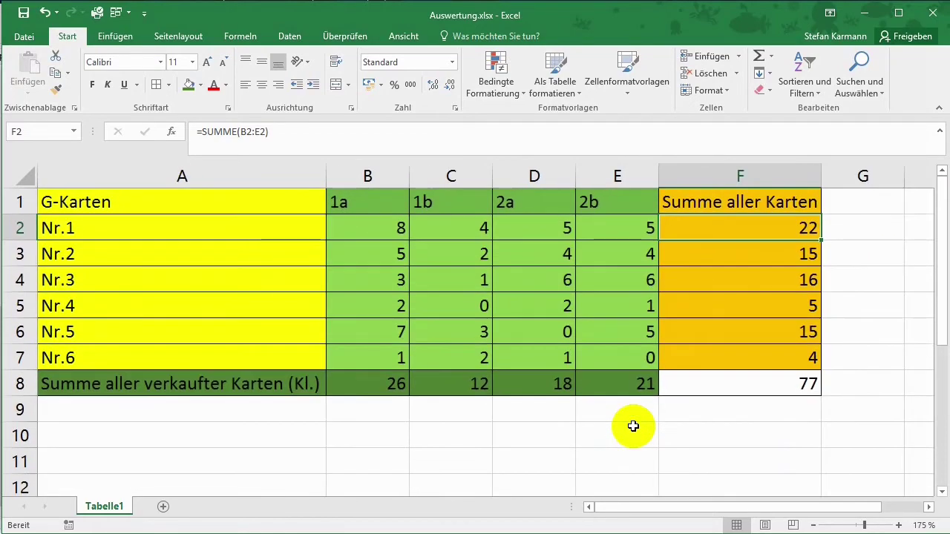
pyautogui.scroll(-2, 633, 426)
pyautogui.scroll(-1, 633, 426)
pyautogui.scroll(-1, 633, 426)
pyautogui.scroll(-1, 633, 426)
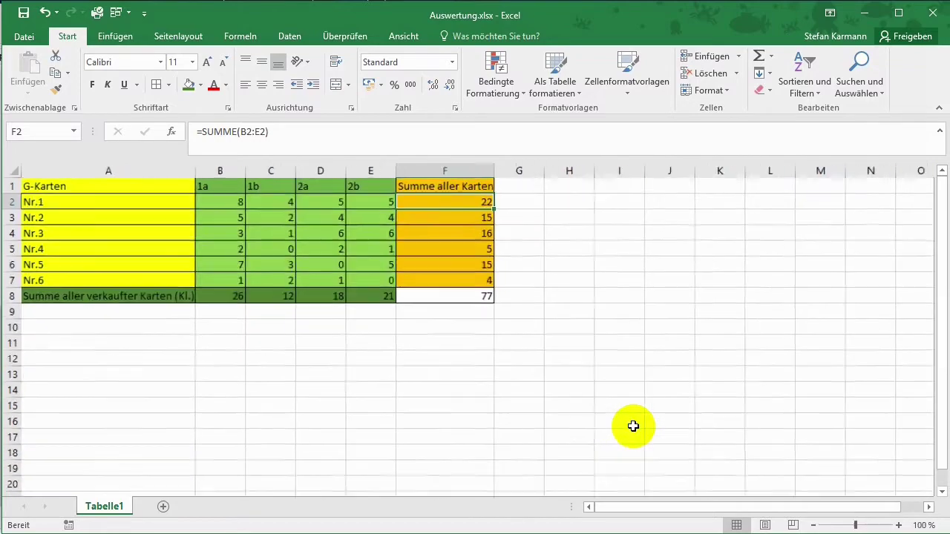
pyautogui.scroll(-1, 633, 426)
pyautogui.scroll(-1, 633, 426)
pyautogui.scroll(-1, 633, 426)
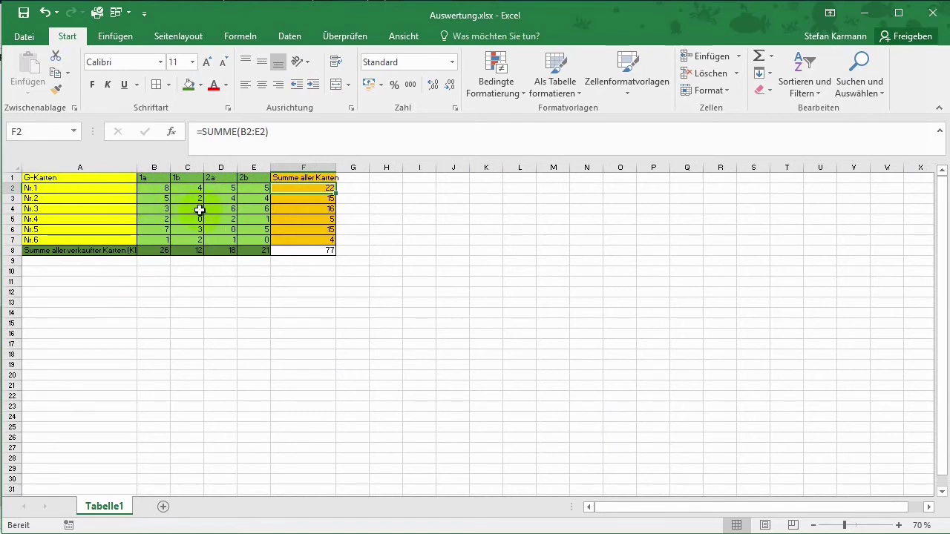
# Insert a Gruppierte Säulen chart of A1:E7 from Empfohlene Diagramme.
pyautogui.moveTo(109, 180); pyautogui.dragTo(252, 238)
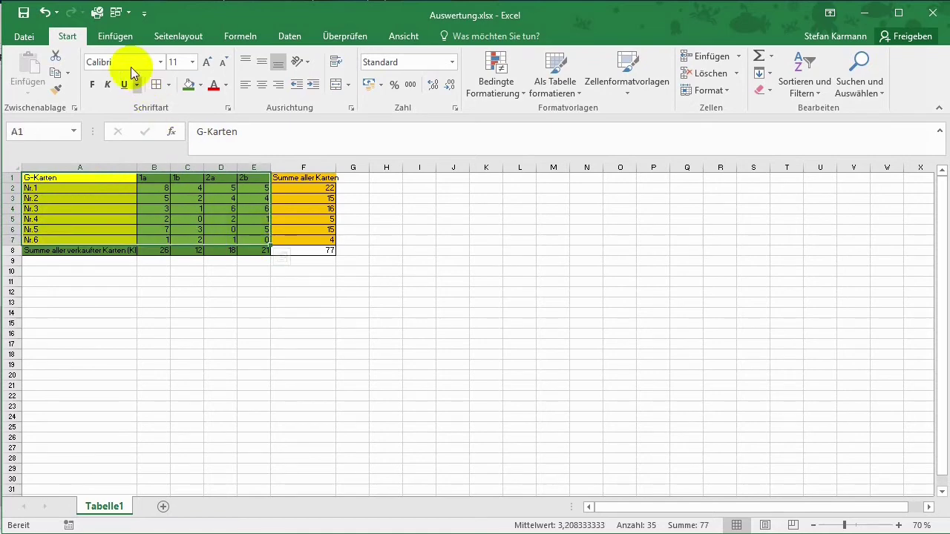
pyautogui.click(122, 39)
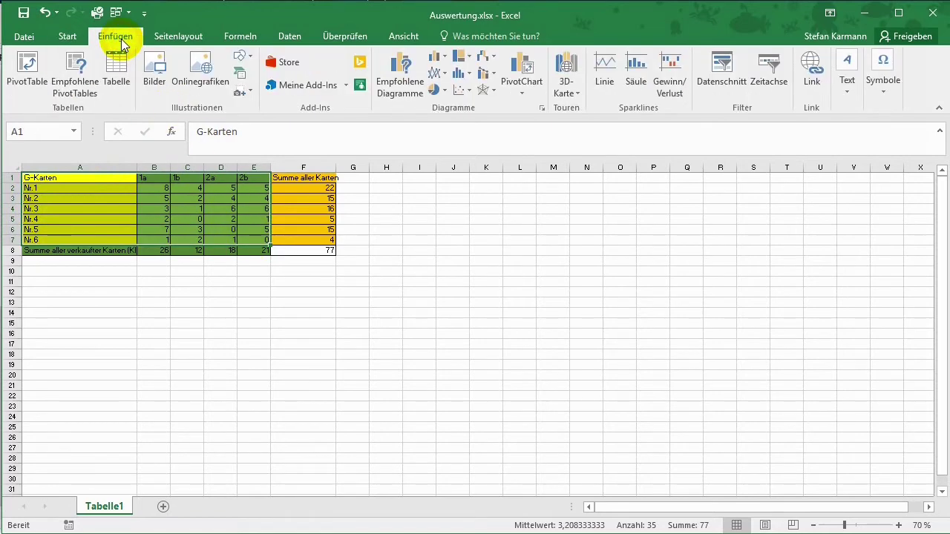
pyautogui.click(399, 67)
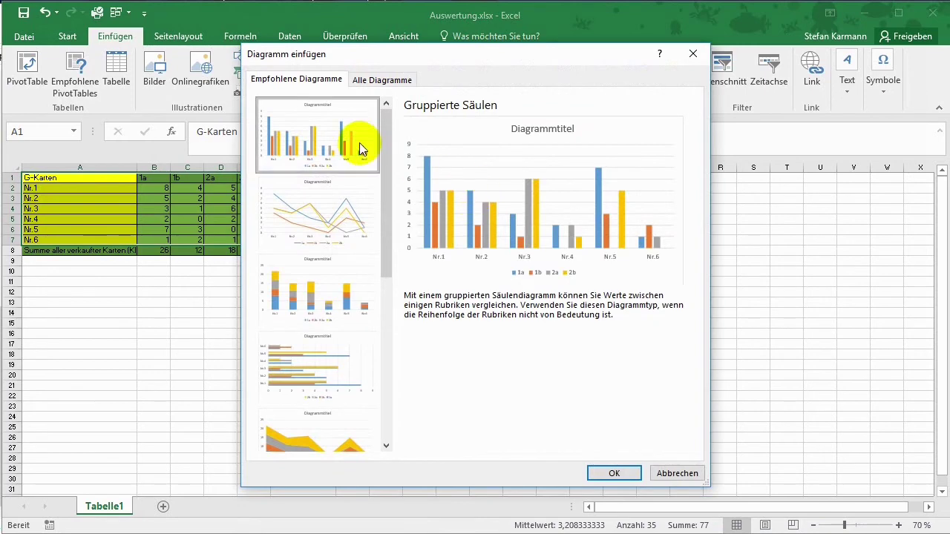
pyautogui.click(613, 473)
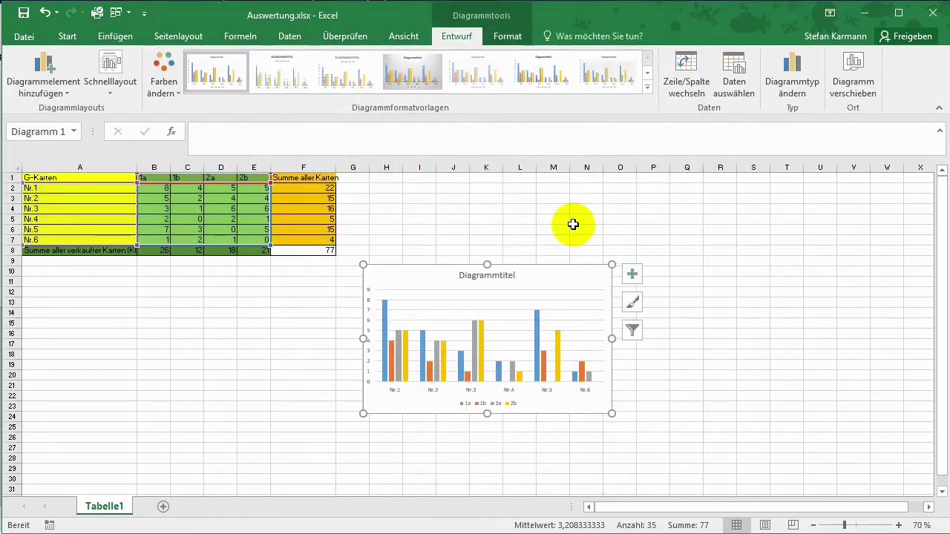
# Move the clustered column chart beside the table, inspect it, then delete it.
pyautogui.moveTo(565, 266); pyautogui.dragTo(570, 178)
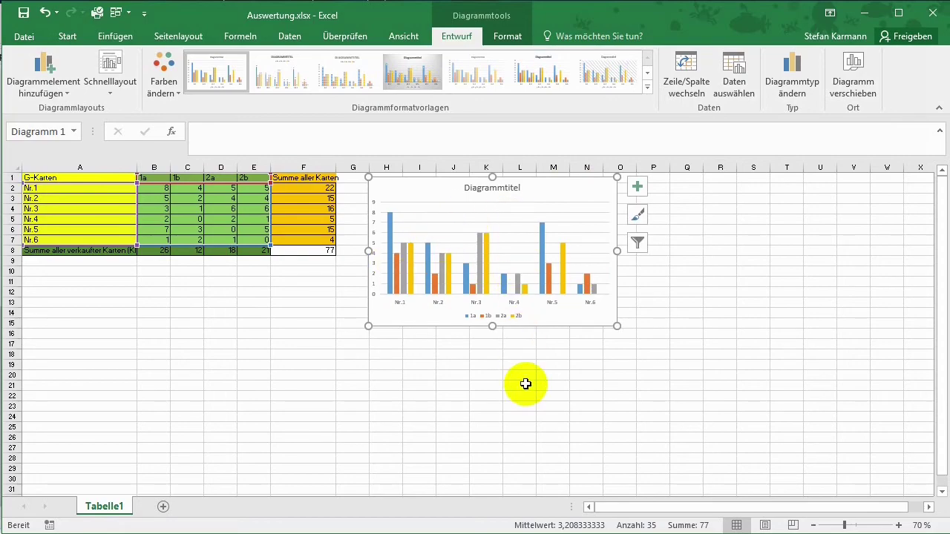
pyautogui.scroll(3, 527, 384)
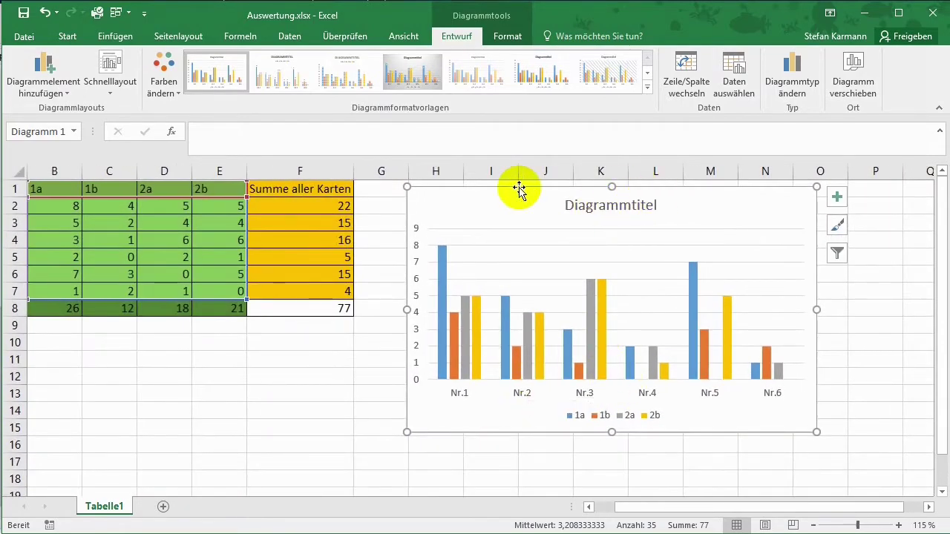
pyautogui.moveTo(668, 509); pyautogui.dragTo(704, 334)
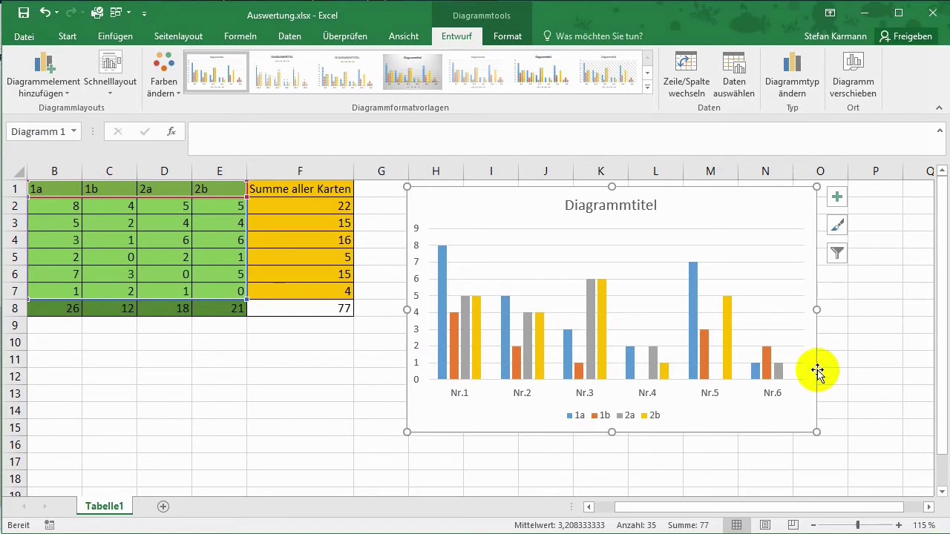
pyautogui.press('Delete')
# Select labels A1:A7 together with Summe aller Karten F1:F7, ready to insert a chart.
pyautogui.moveTo(681, 507); pyautogui.dragTo(653, 507)
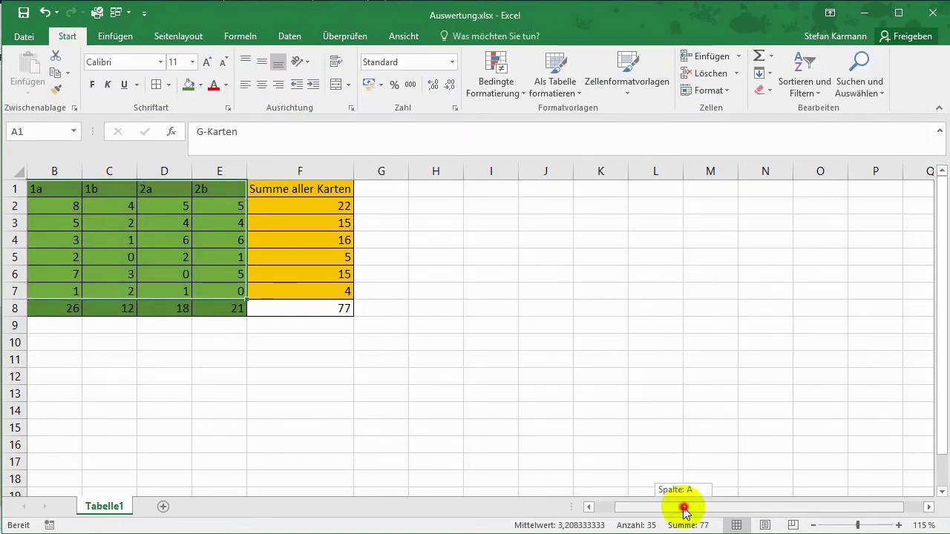
pyautogui.click(399, 434)
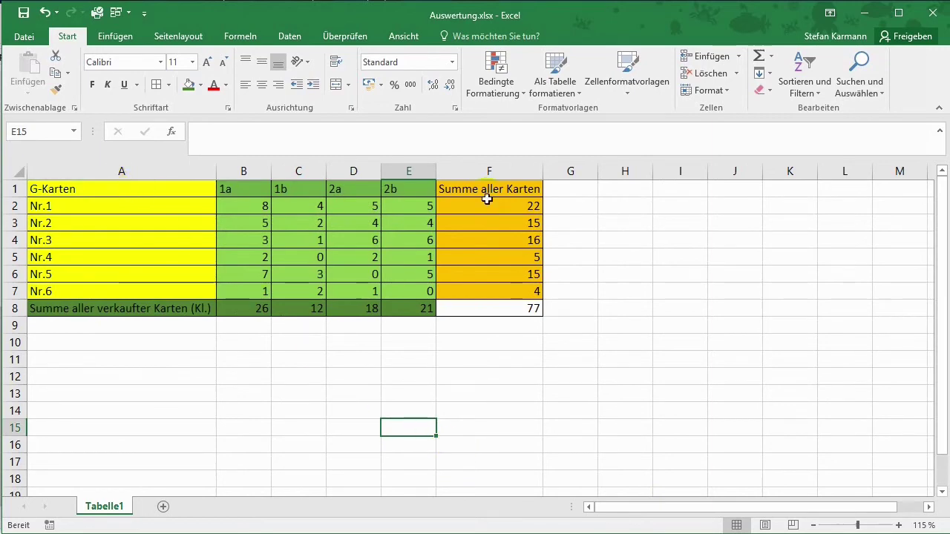
pyautogui.moveTo(491, 191); pyautogui.dragTo(493, 291)
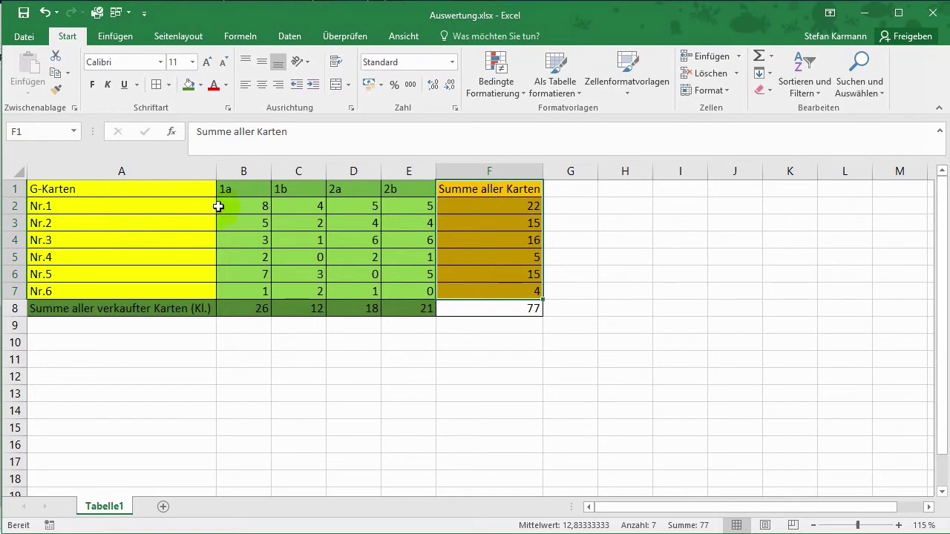
pyautogui.moveTo(168, 191); pyautogui.dragTo(168, 291)
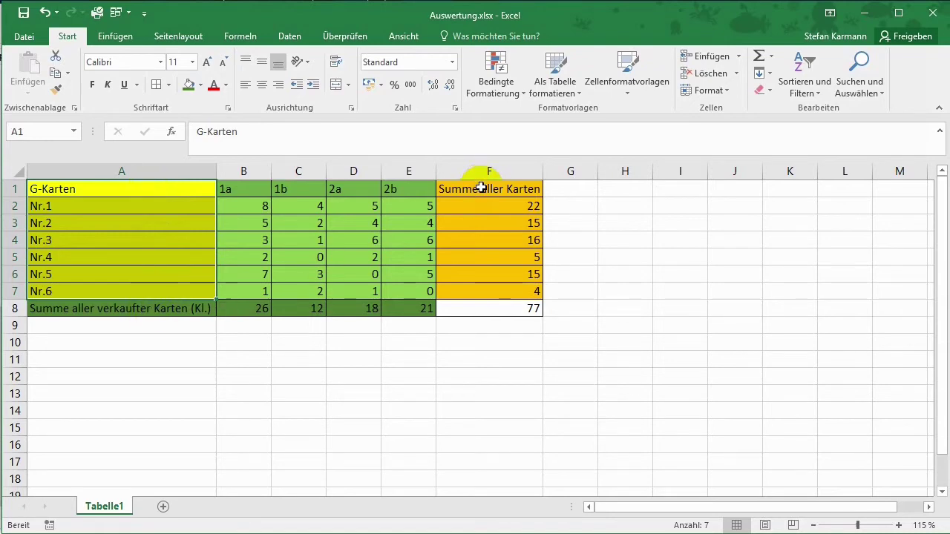
pyautogui.moveTo(481, 188); pyautogui.dragTo(482, 289)
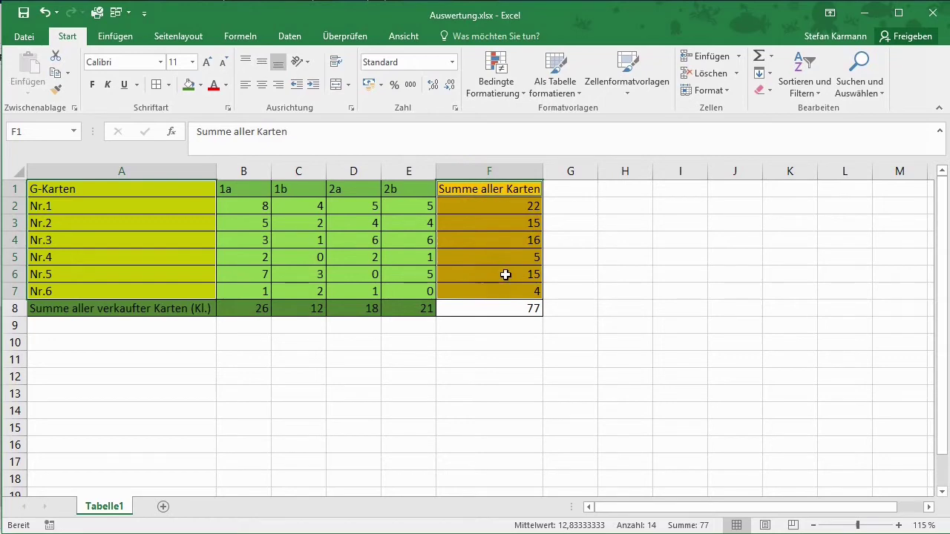
pyautogui.click(115, 36)
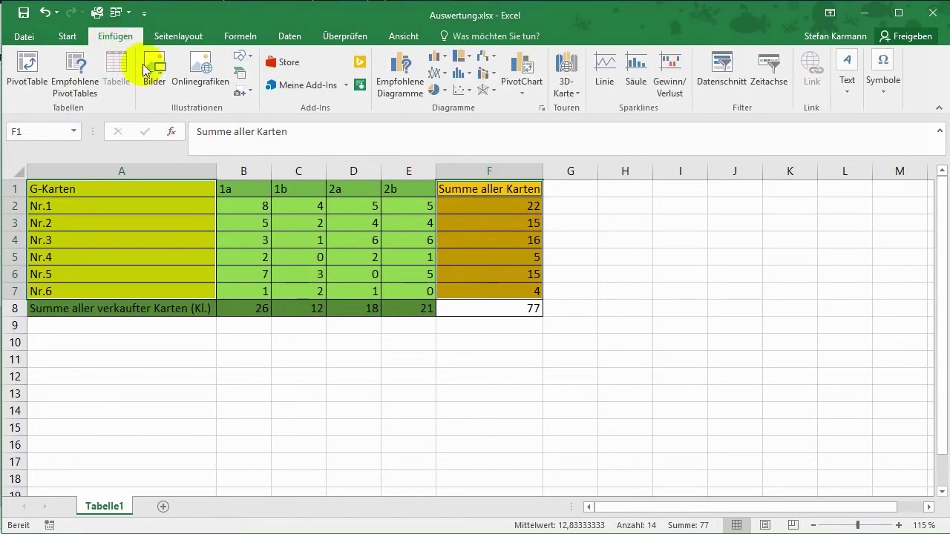
pyautogui.click(386, 79)
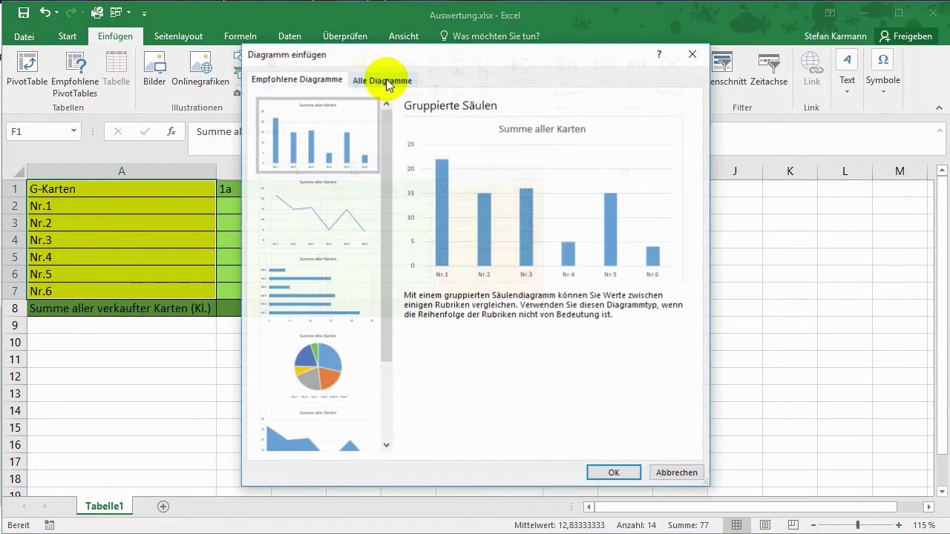
pyautogui.moveTo(529, 59)
pyautogui.mouseDown()
pyautogui.moveTo(791, 64)
pyautogui.moveTo(728, 52)
pyautogui.mouseUp()
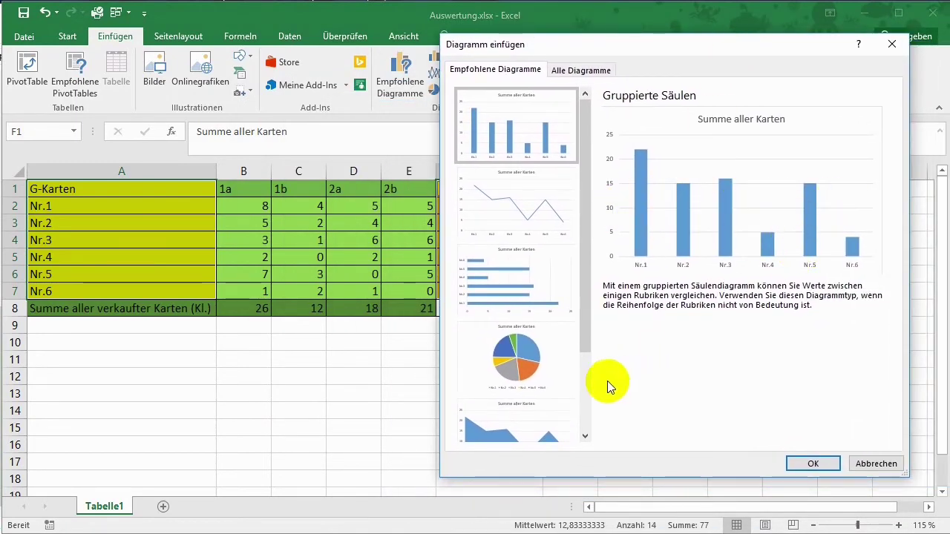
pyautogui.click(517, 373)
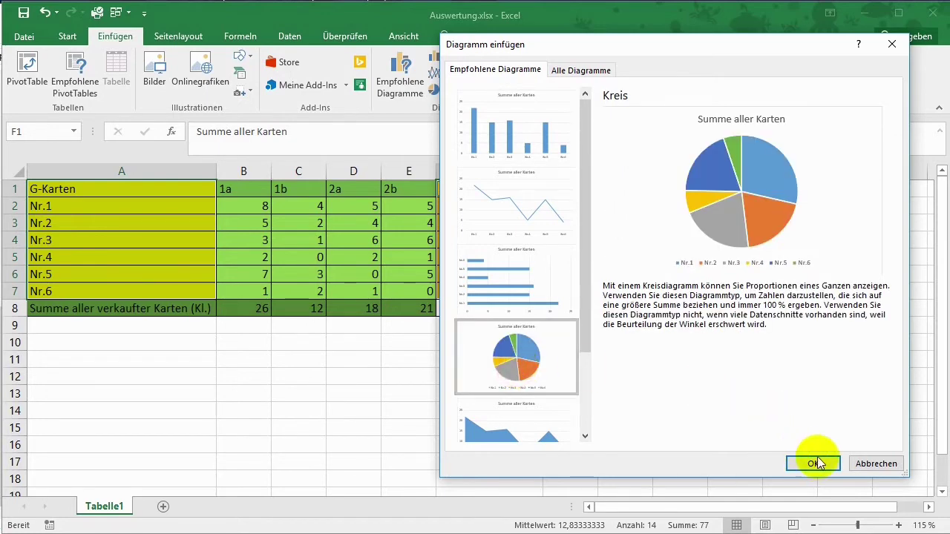
pyautogui.click(814, 463)
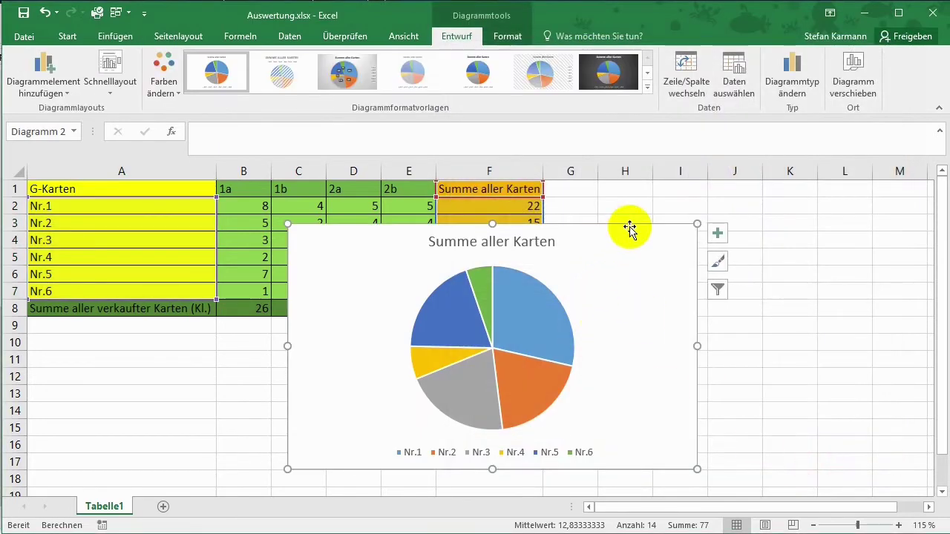
pyautogui.moveTo(629, 224); pyautogui.dragTo(885, 190)
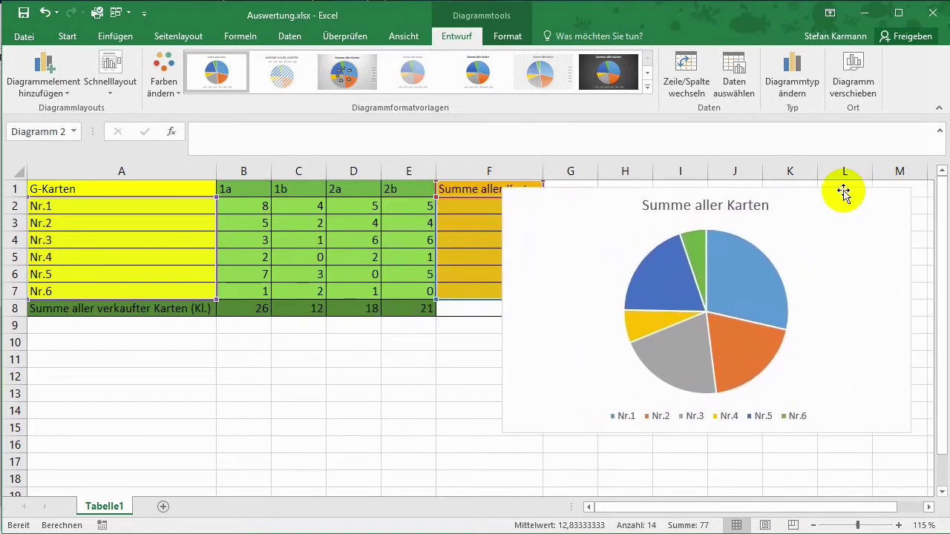
pyautogui.moveTo(885, 191); pyautogui.dragTo(844, 192)
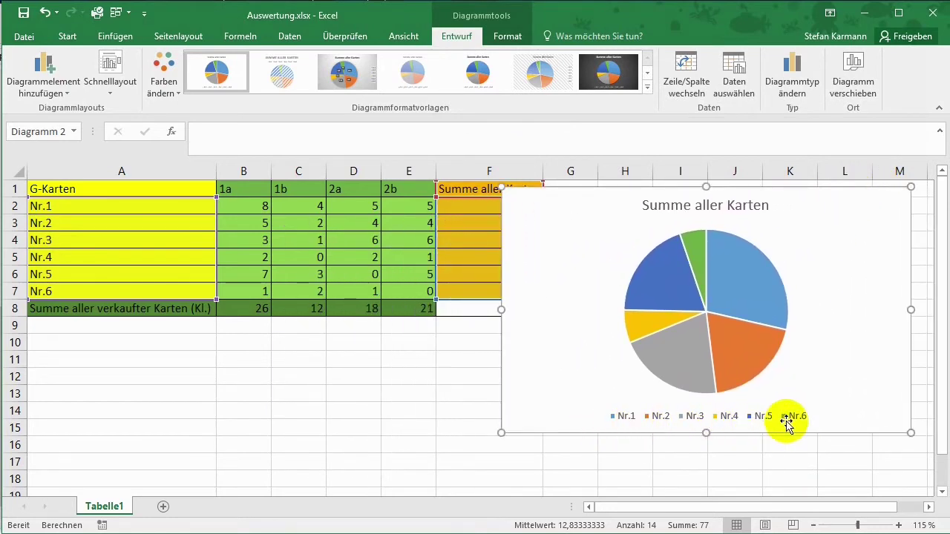
pyautogui.click(755, 263)
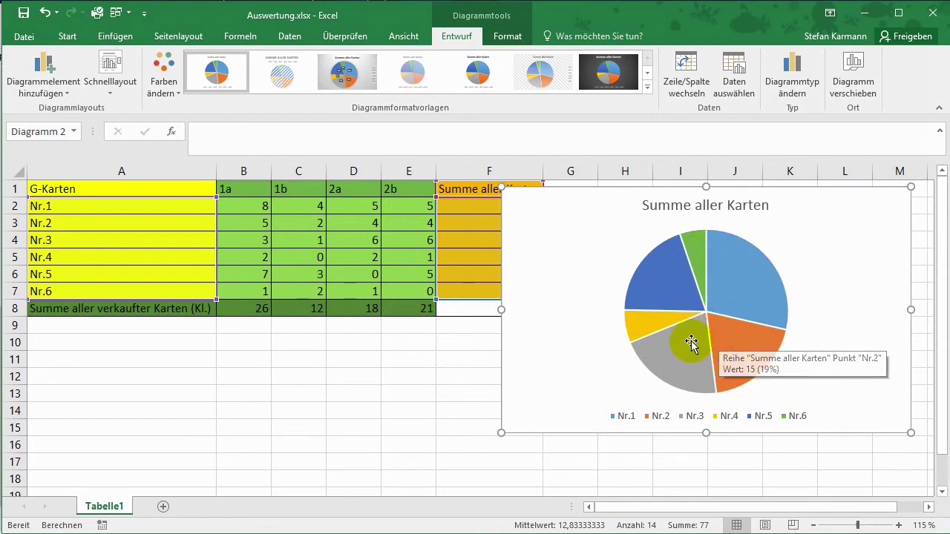
pyautogui.moveTo(743, 274)
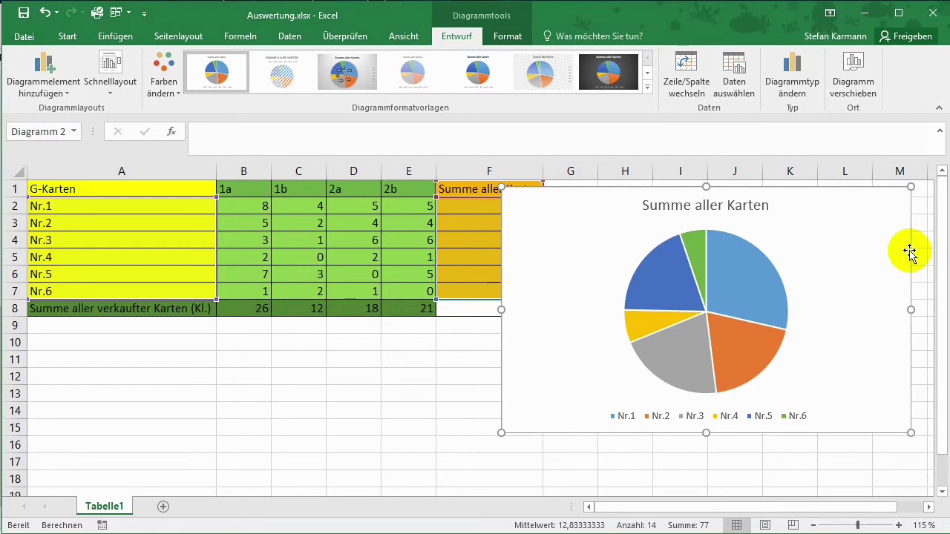
pyautogui.press('Delete')
pyautogui.click(684, 375)
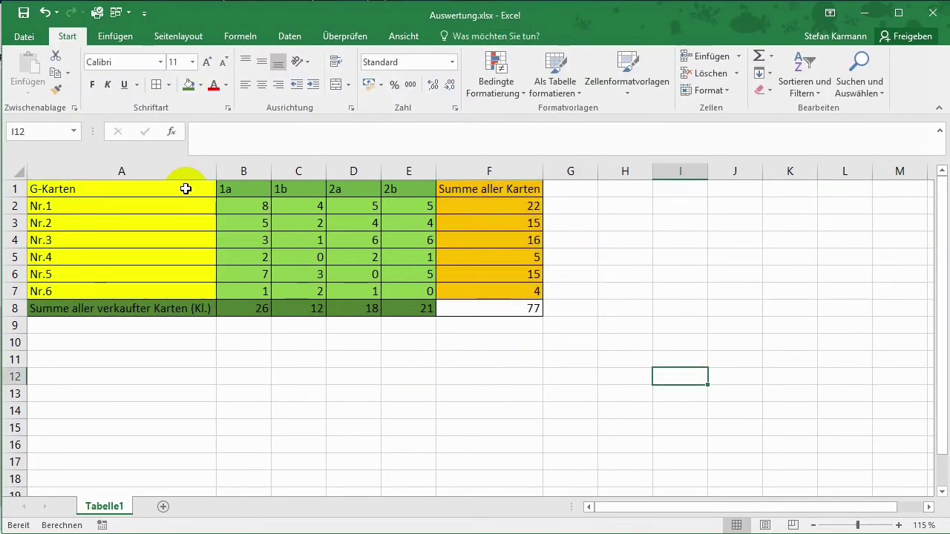
pyautogui.moveTo(185, 188); pyautogui.dragTo(229, 290)
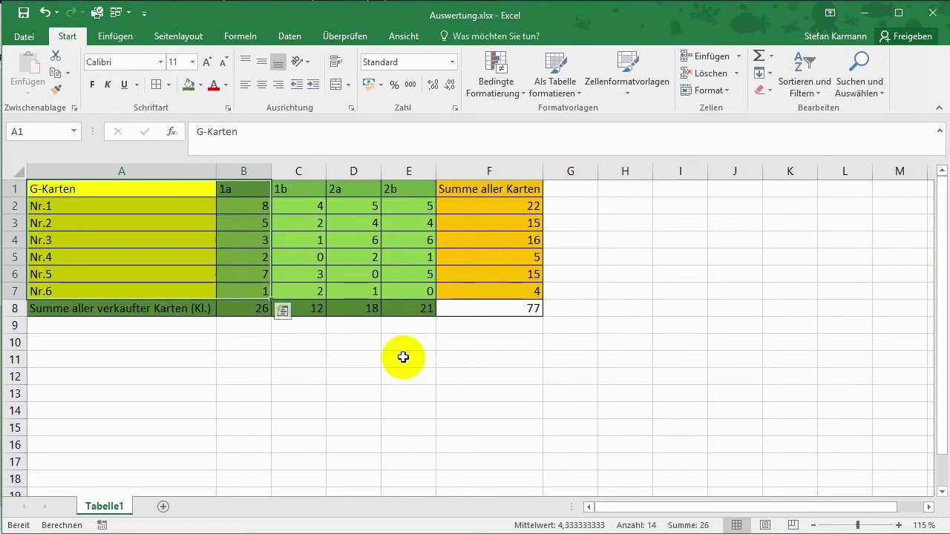
pyautogui.click(111, 36)
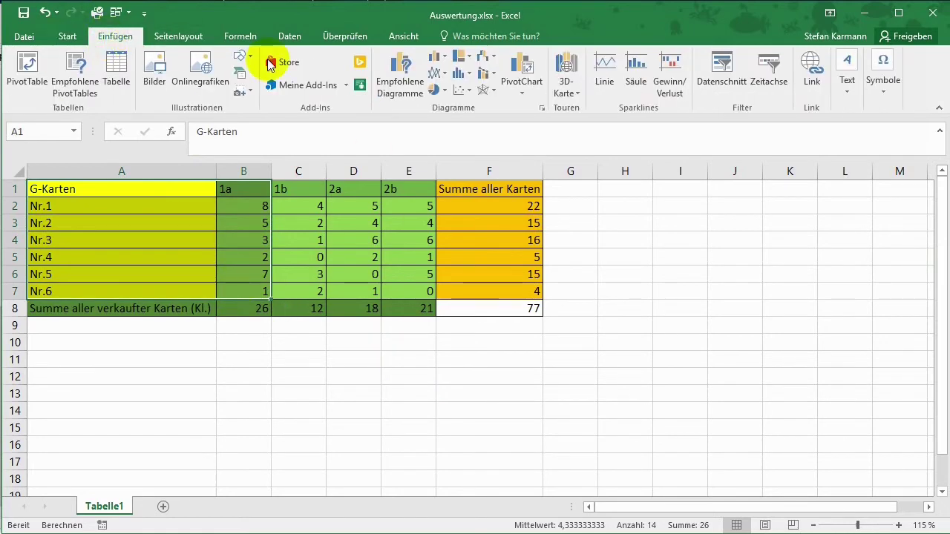
pyautogui.click(401, 83)
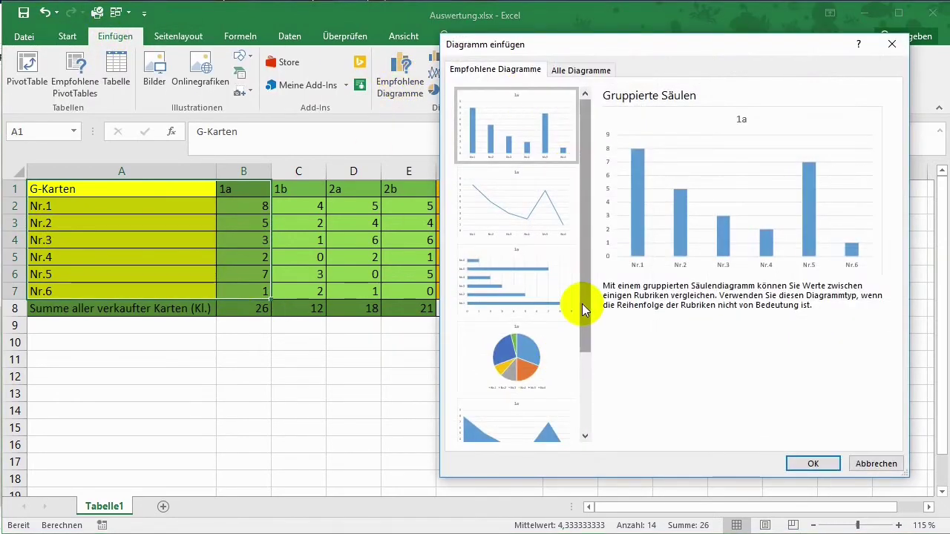
pyautogui.moveTo(582, 304); pyautogui.dragTo(582, 402)
pyautogui.moveTo(583, 362); pyautogui.dragTo(582, 315)
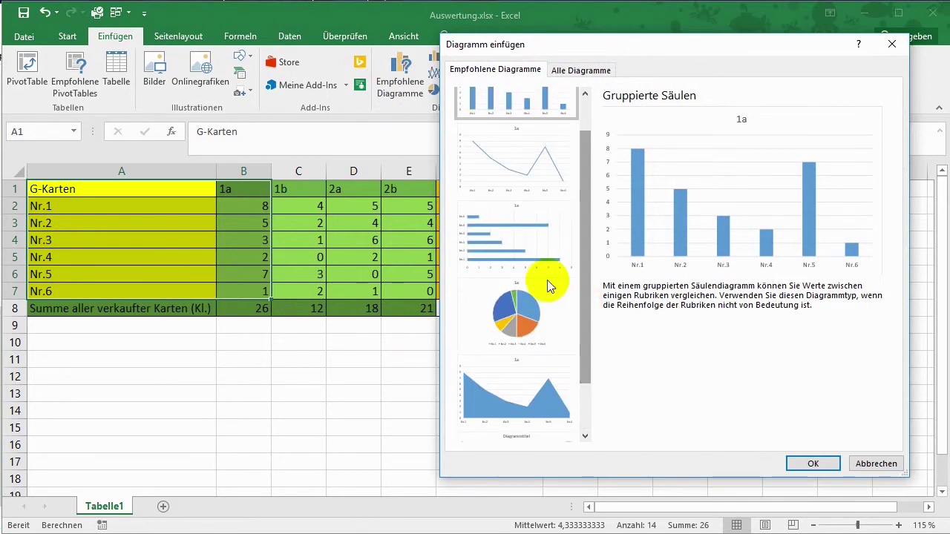
pyautogui.click(489, 227)
pyautogui.click(810, 463)
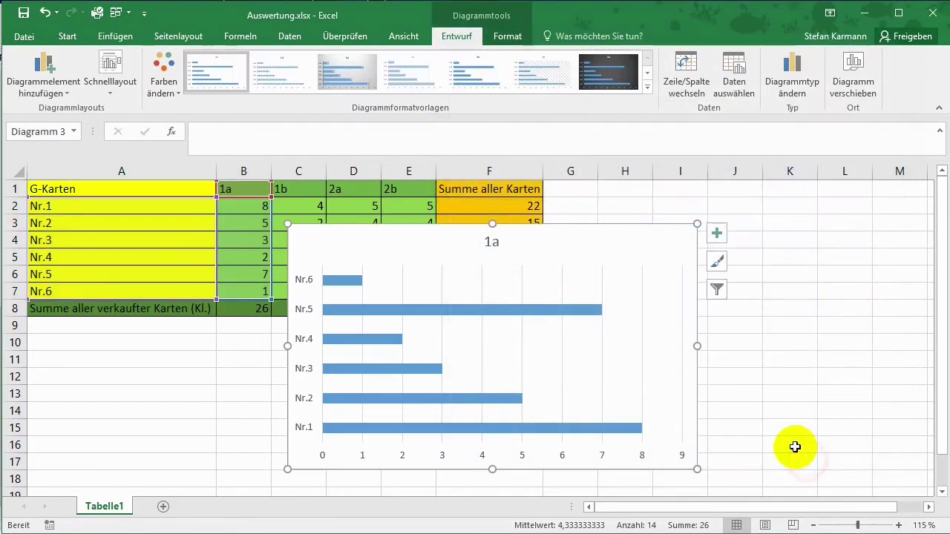
pyautogui.moveTo(590, 231)
pyautogui.mouseDown()
pyautogui.moveTo(637, 202)
pyautogui.moveTo(749, 212)
pyautogui.mouseUp()
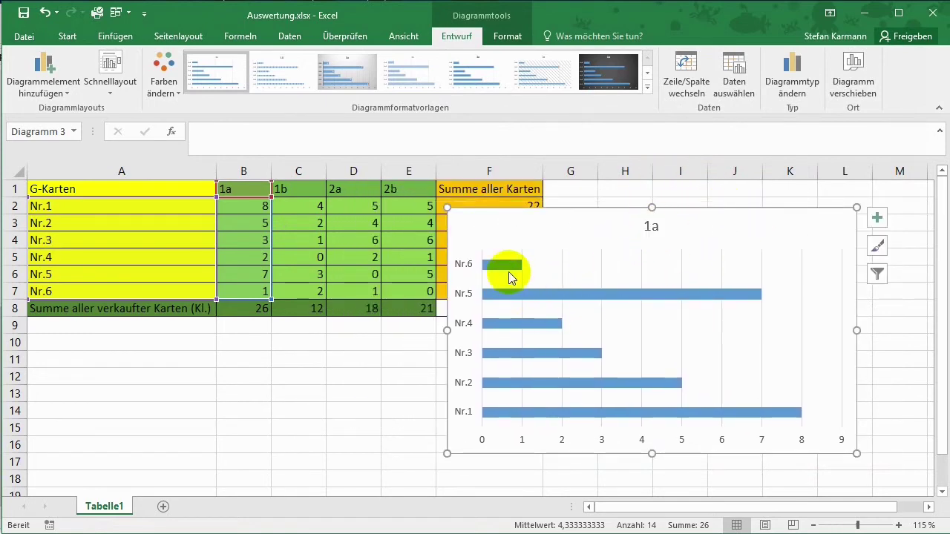
pyautogui.moveTo(493, 269)
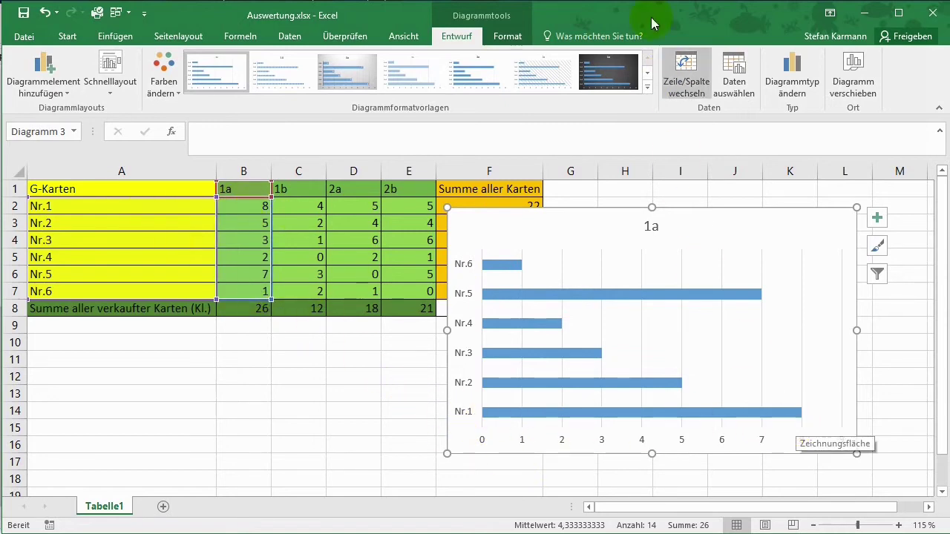
pyautogui.click(647, 87)
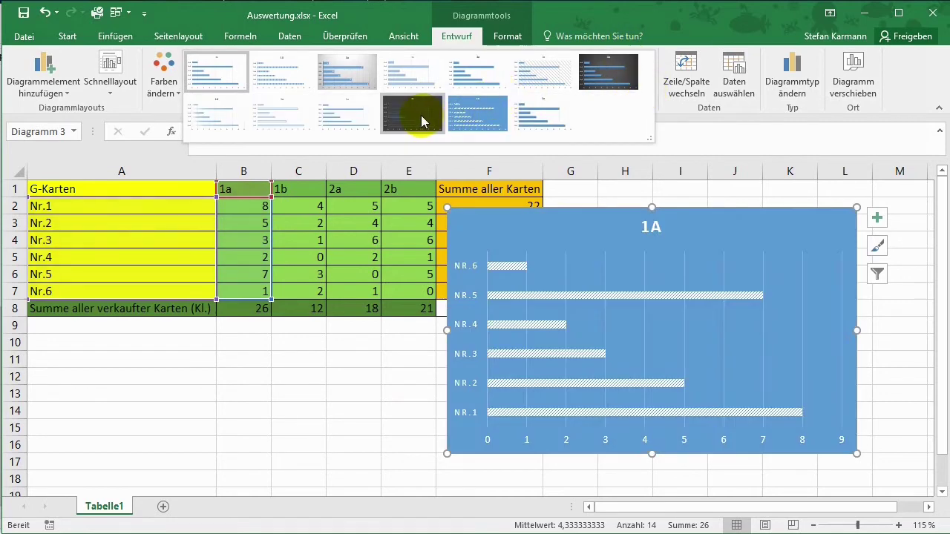
pyautogui.click(420, 119)
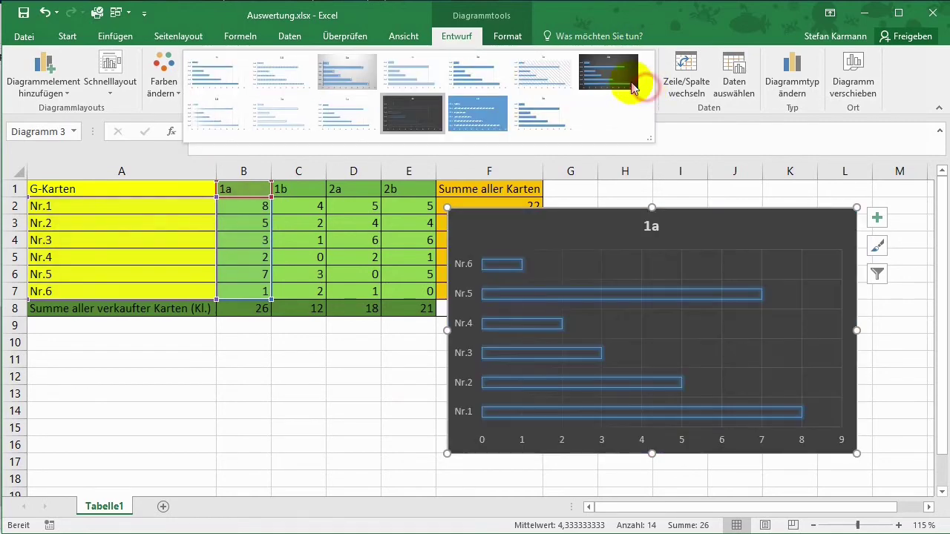
pyautogui.click(883, 315)
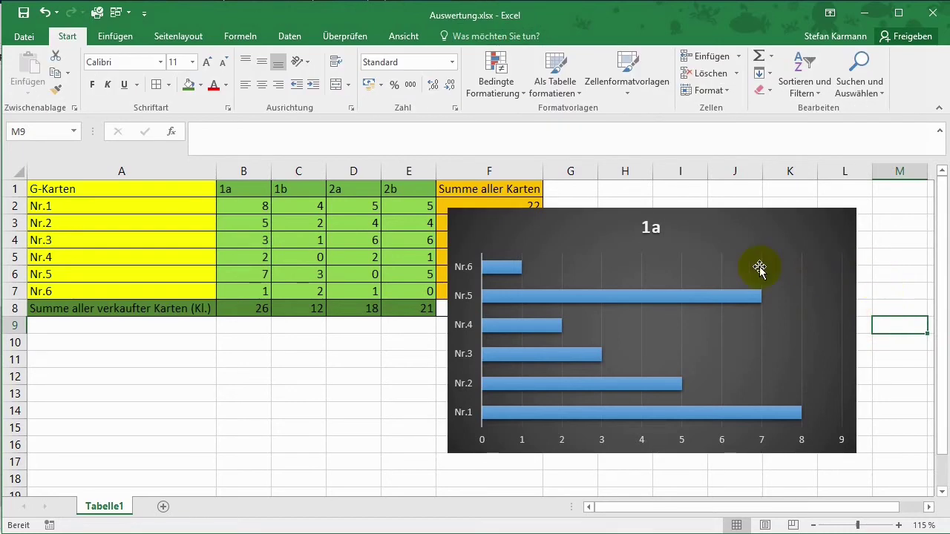
pyautogui.click(798, 215)
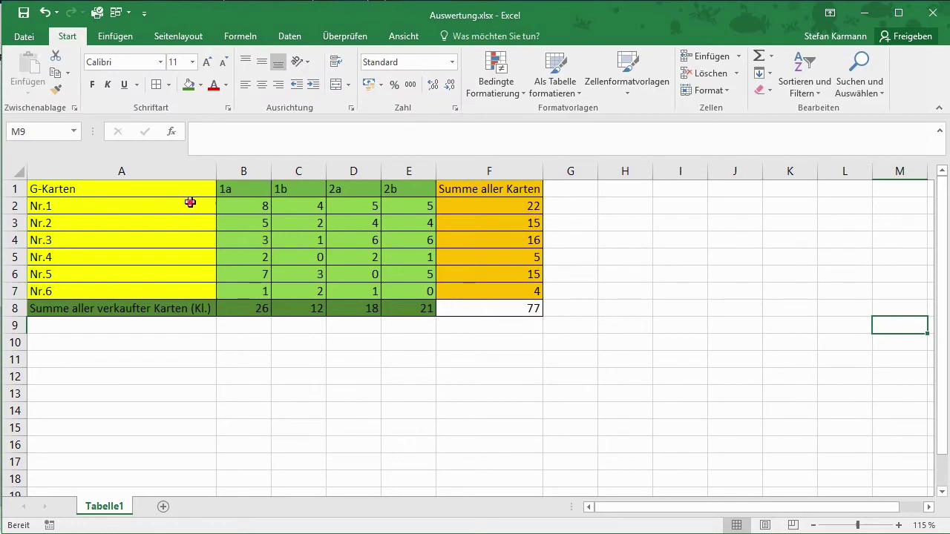
# Insert a clustered column chart of the 1b counts for G-Karten through Nr.6.
pyautogui.click(191, 203)
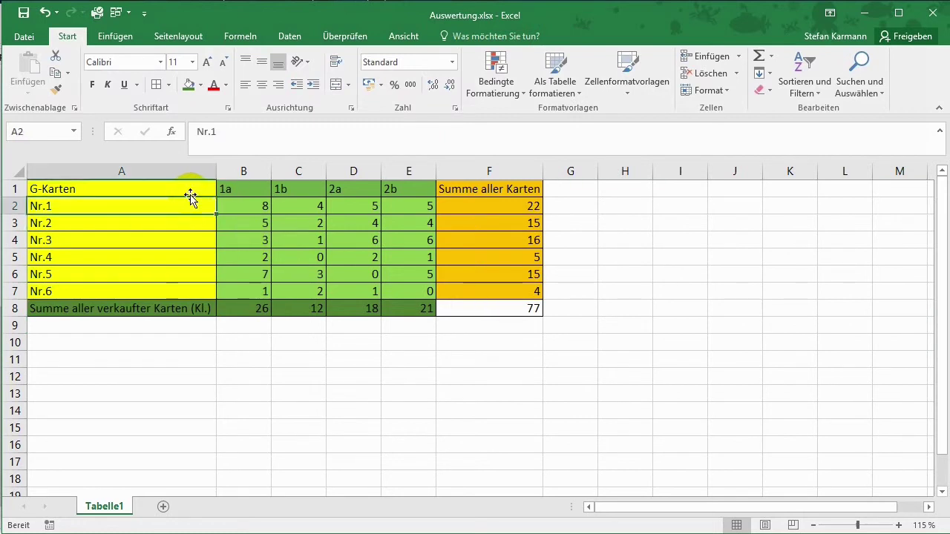
pyautogui.moveTo(187, 189); pyautogui.dragTo(190, 286)
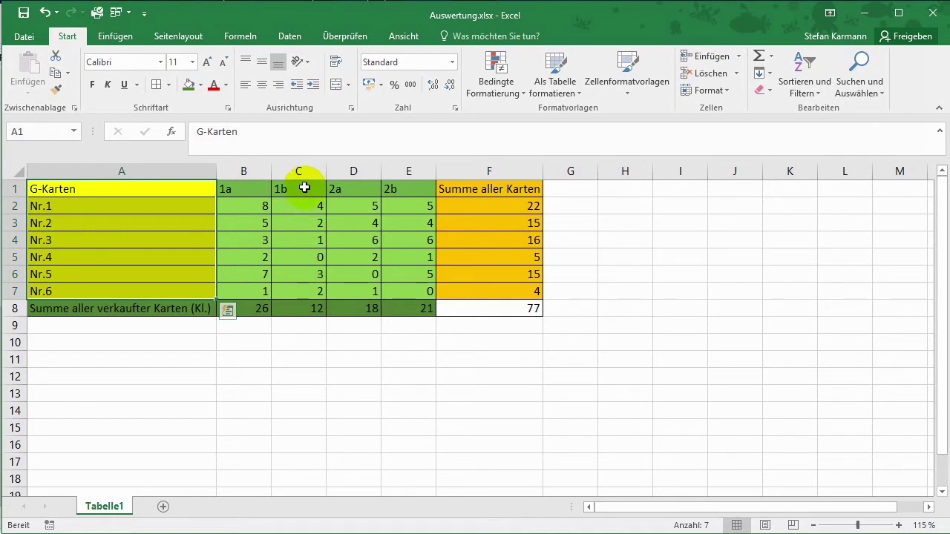
pyautogui.moveTo(304, 188); pyautogui.dragTo(304, 281)
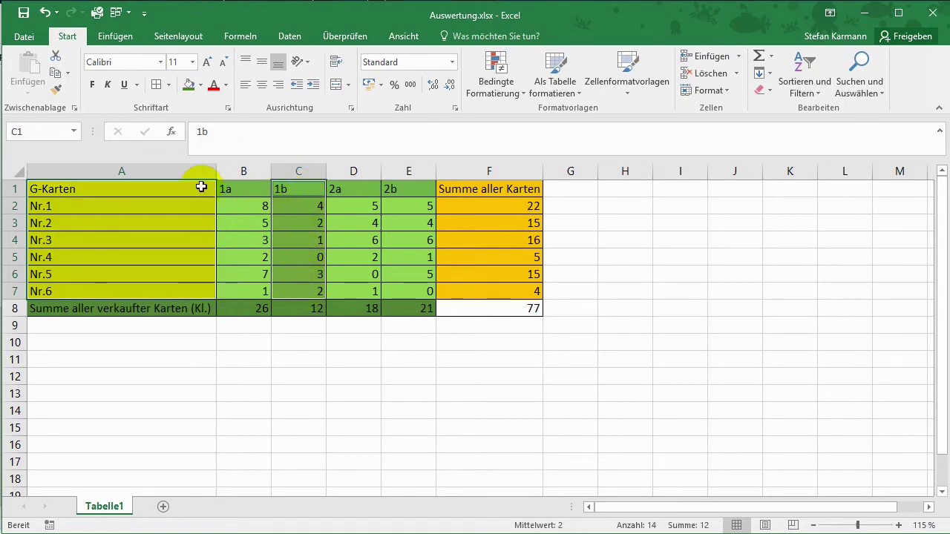
pyautogui.click(305, 187)
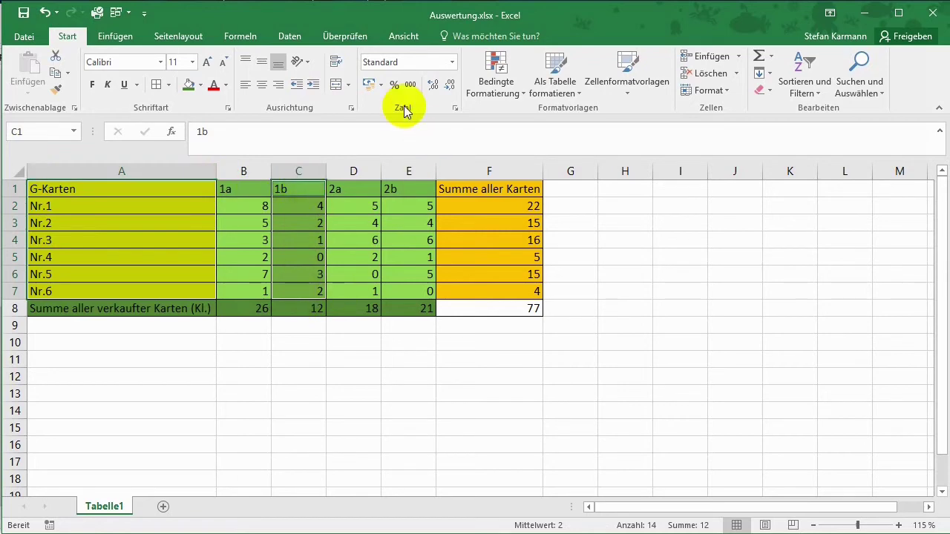
pyautogui.click(112, 36)
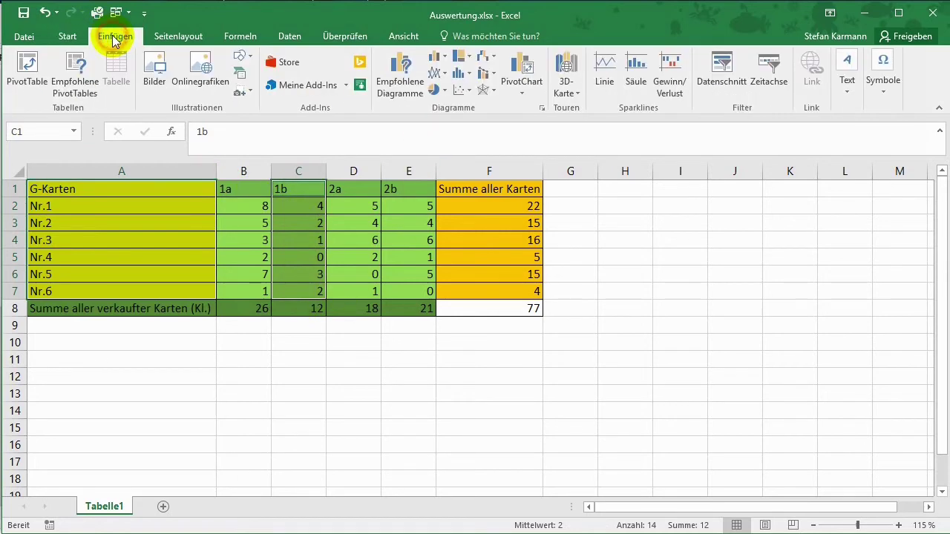
pyautogui.click(387, 72)
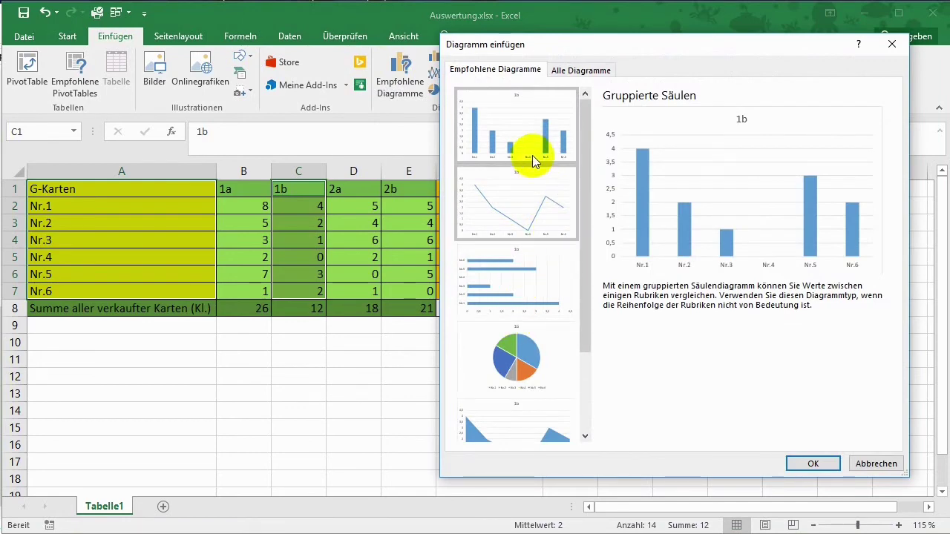
pyautogui.click(797, 463)
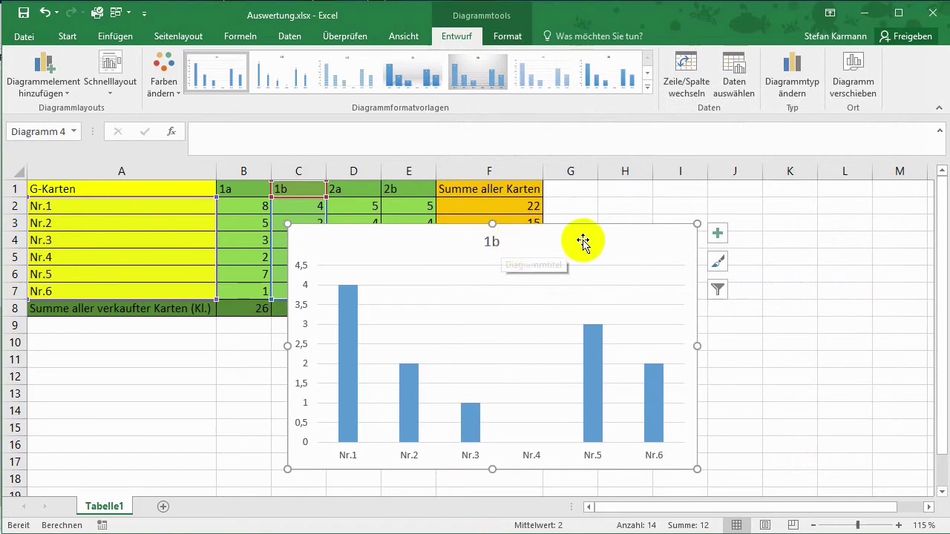
# Move the 1b chart beside the table, try a dark style, then delete it.
pyautogui.moveTo(614, 237); pyautogui.dragTo(826, 196)
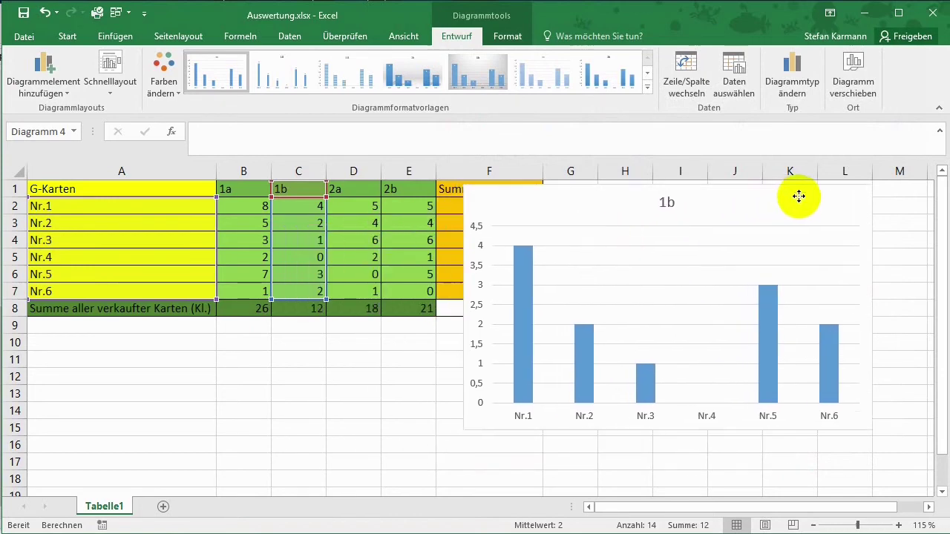
pyautogui.click(647, 87)
pyautogui.click(301, 119)
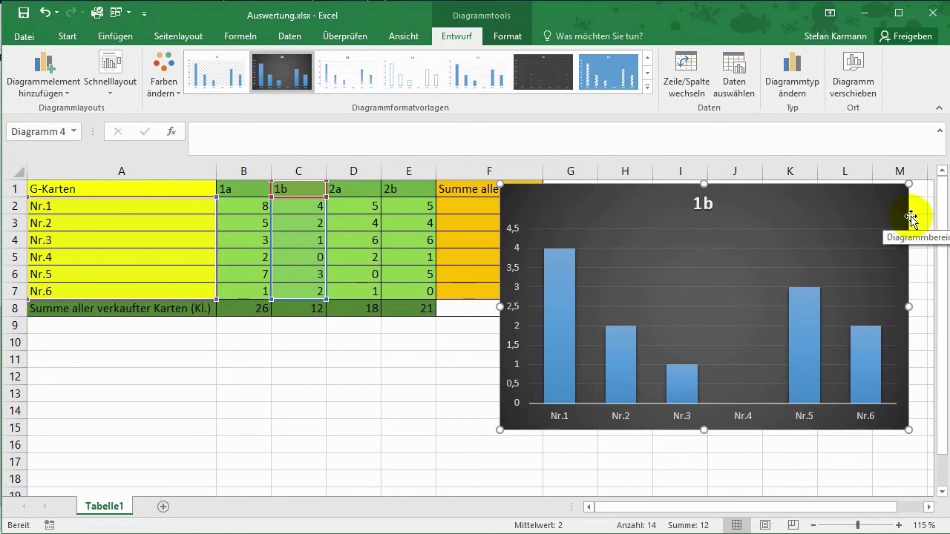
pyautogui.press('Delete')
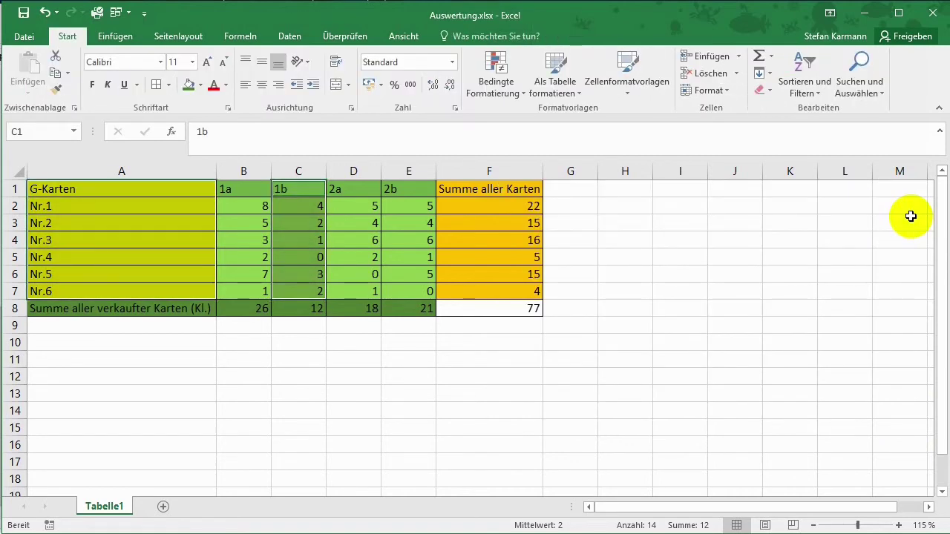
# Insert a pie chart of the class totals row A8:E8 and place it right of the table.
pyautogui.click(690, 357)
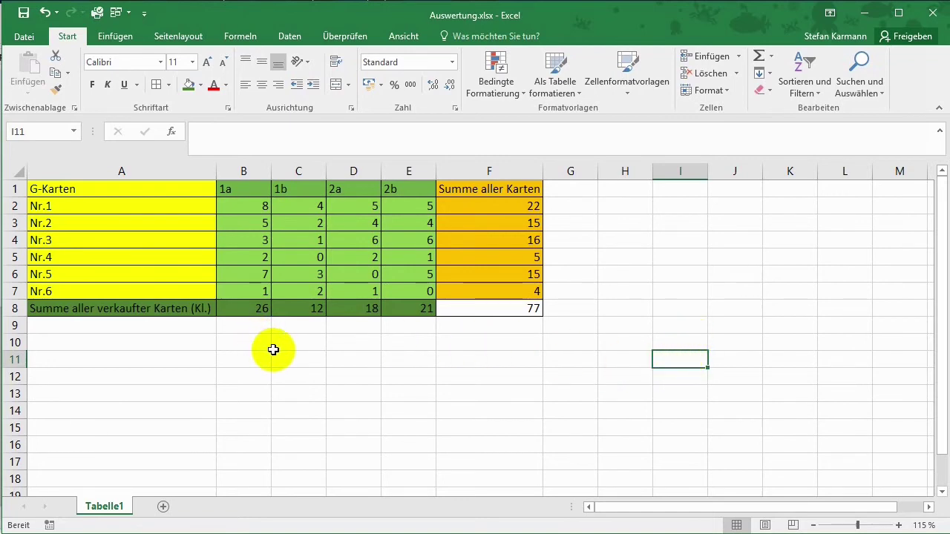
pyautogui.moveTo(195, 309); pyautogui.dragTo(418, 311)
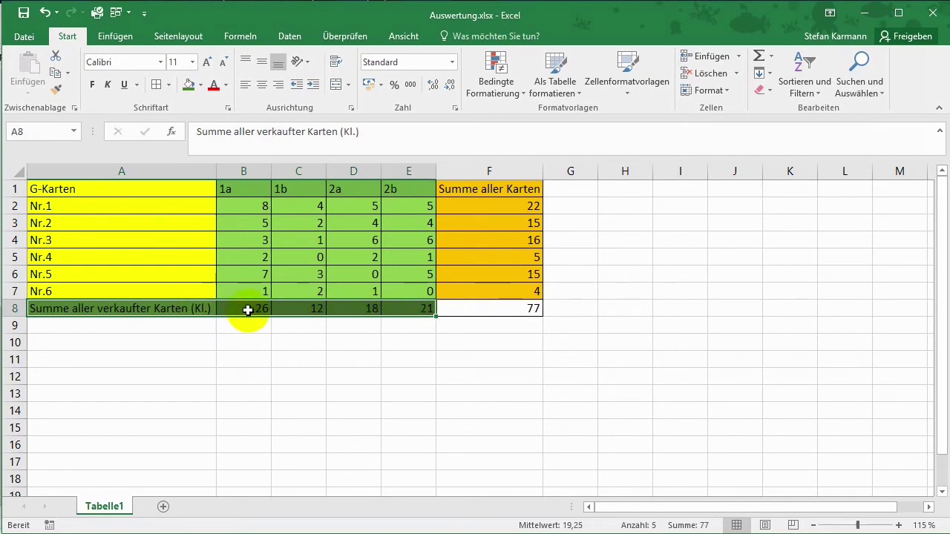
pyautogui.click(107, 39)
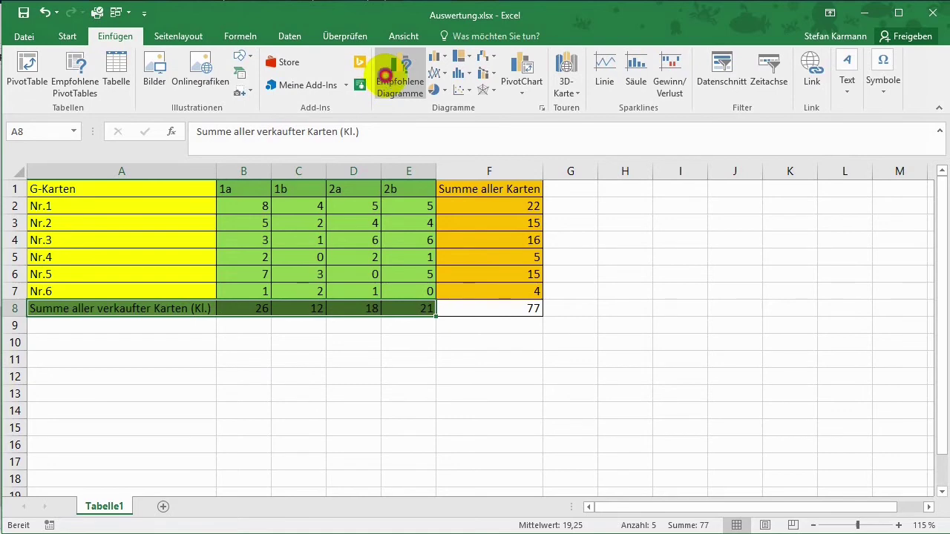
pyautogui.click(388, 81)
pyautogui.click(539, 361)
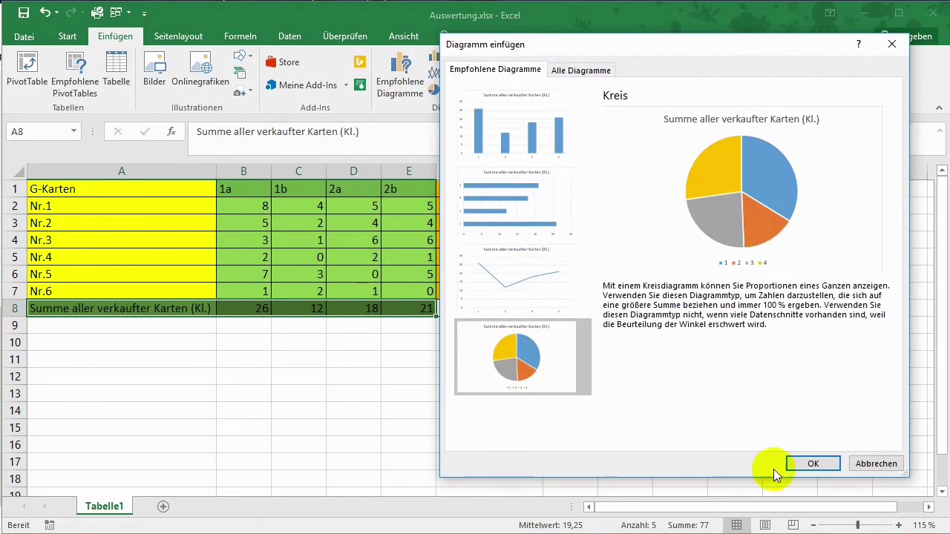
pyautogui.click(800, 462)
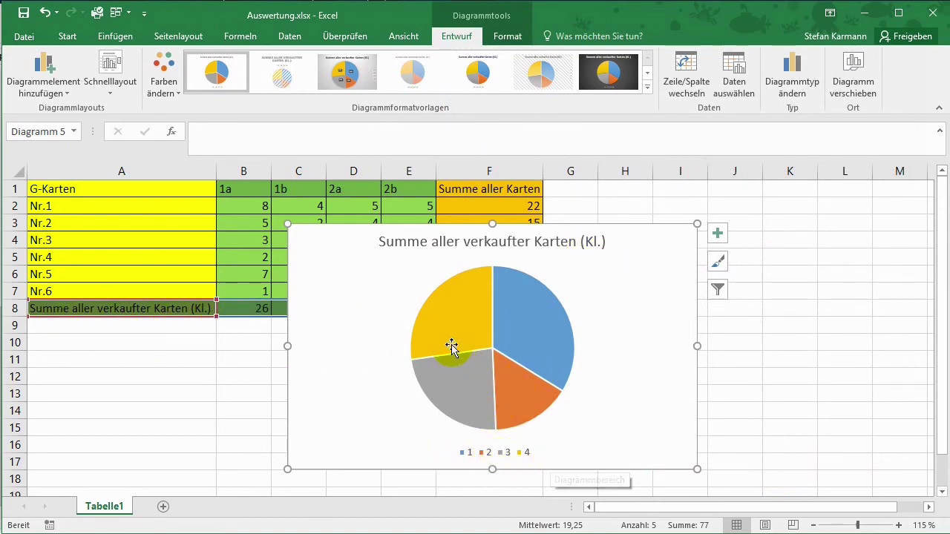
pyautogui.moveTo(609, 225); pyautogui.dragTo(758, 181)
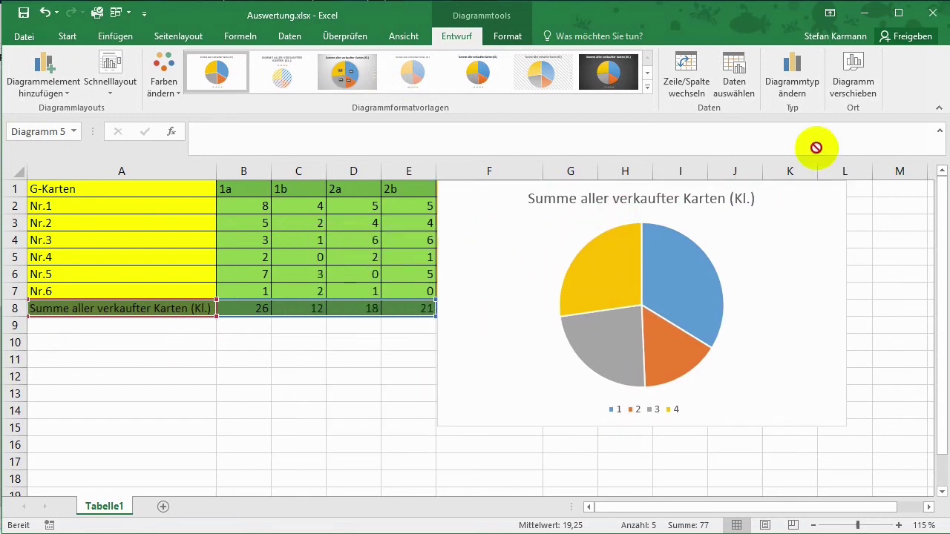
# Delete the class-totals pie chart and select the Nr. labels with the 1a column (A1:B7).
pyautogui.moveTo(840, 194); pyautogui.dragTo(866, 197)
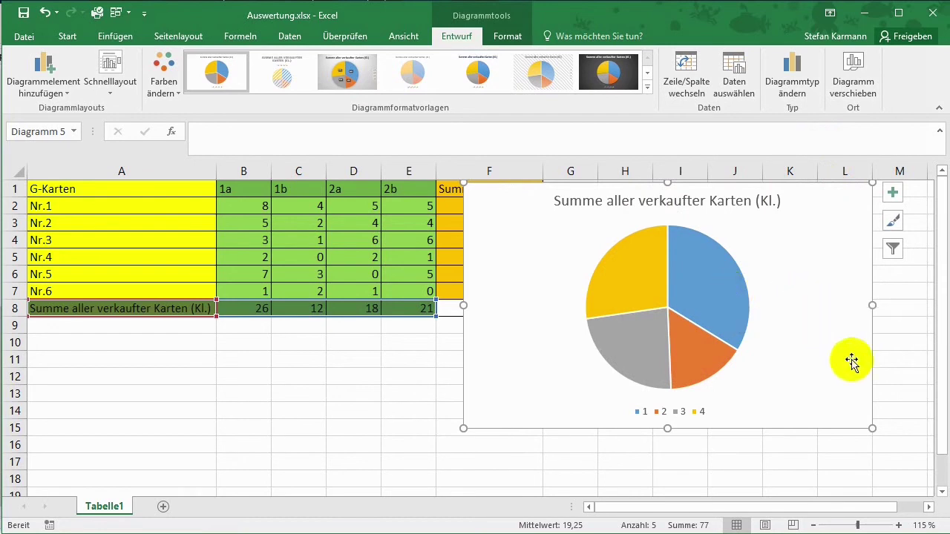
pyautogui.press('Delete')
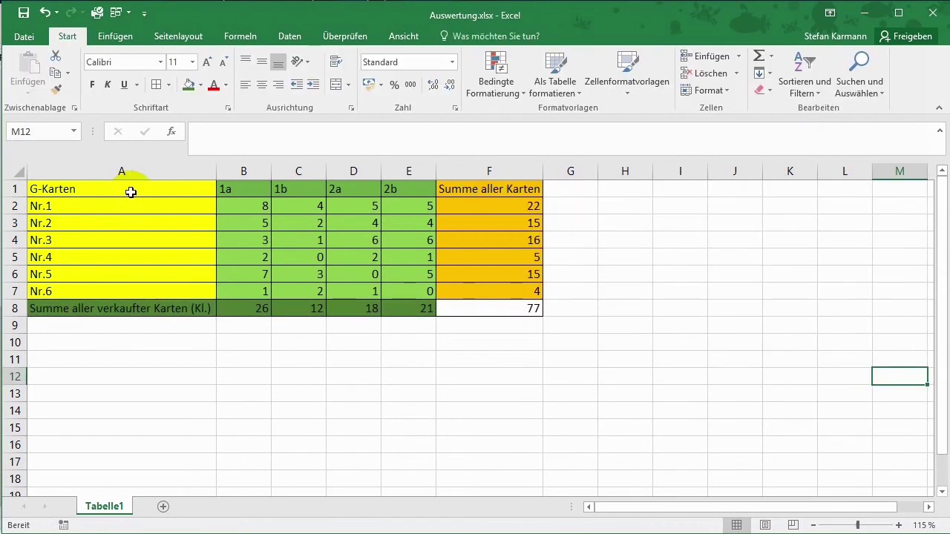
pyautogui.moveTo(164, 192); pyautogui.dragTo(230, 293)
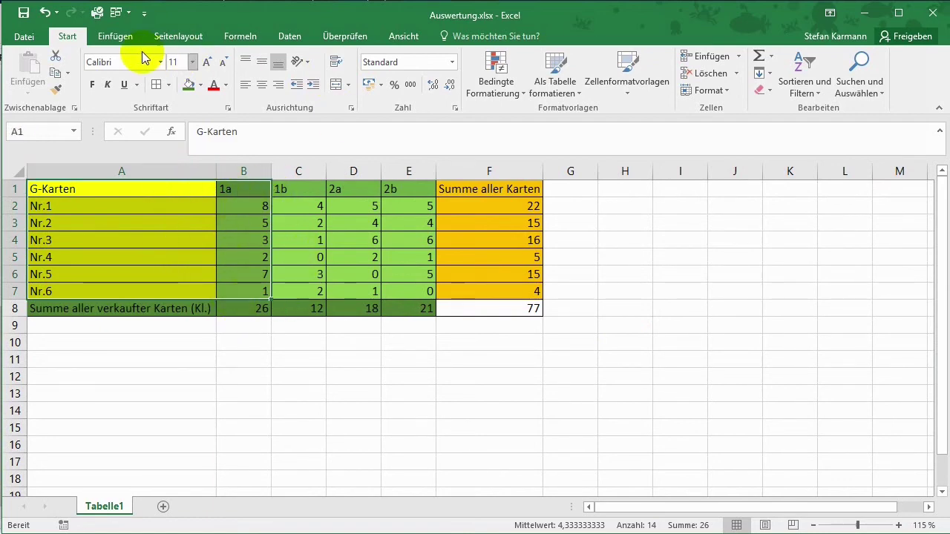
# Insert the recommended clustered column chart of the 1a counts and move it right of the table.
pyautogui.click(119, 36)
pyautogui.click(396, 84)
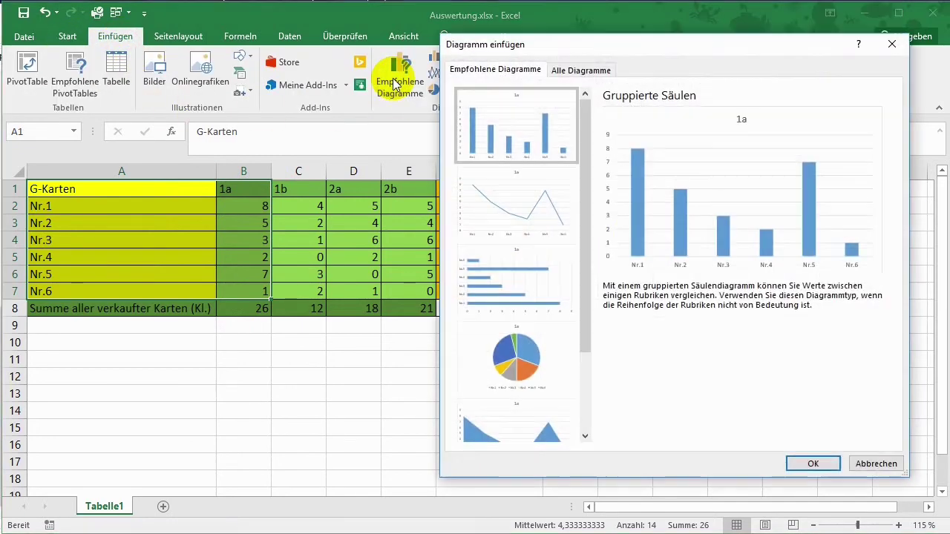
pyautogui.click(813, 465)
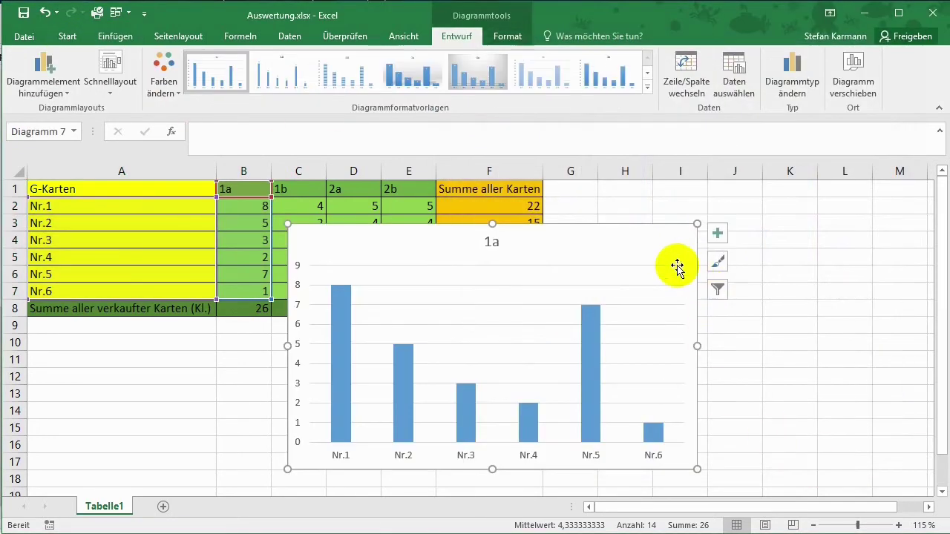
pyautogui.moveTo(656, 243); pyautogui.dragTo(913, 202)
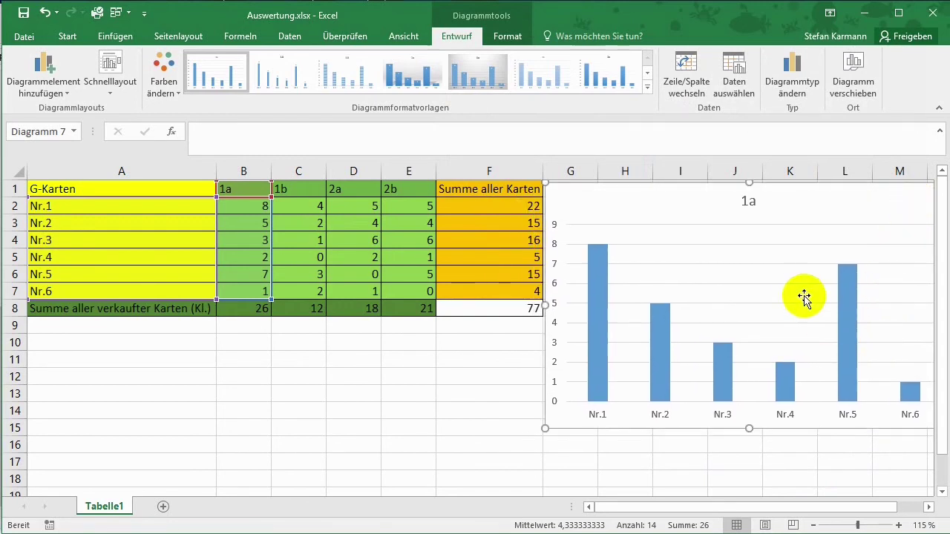
pyautogui.rightClick(773, 283)
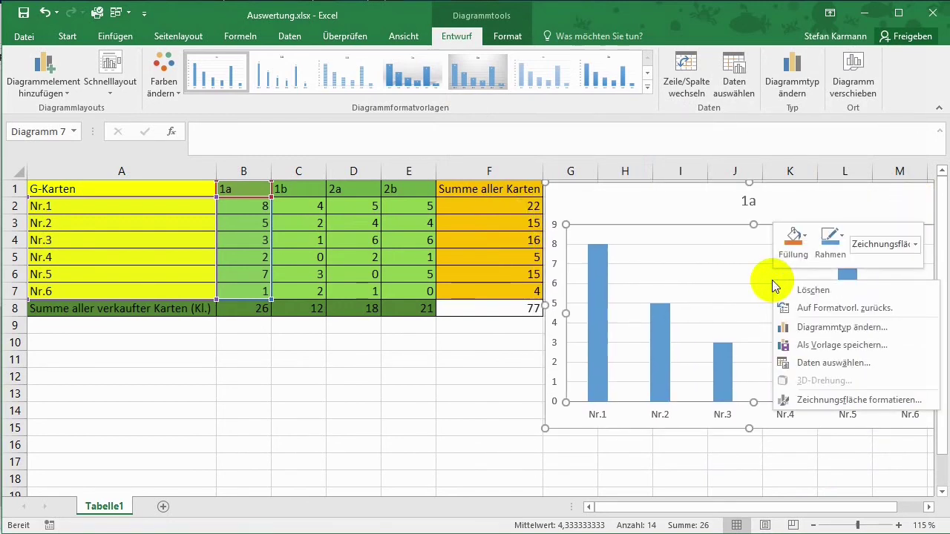
# Replace the 1a series with a new series named from F1 using values F2:F7.
pyautogui.click(828, 363)
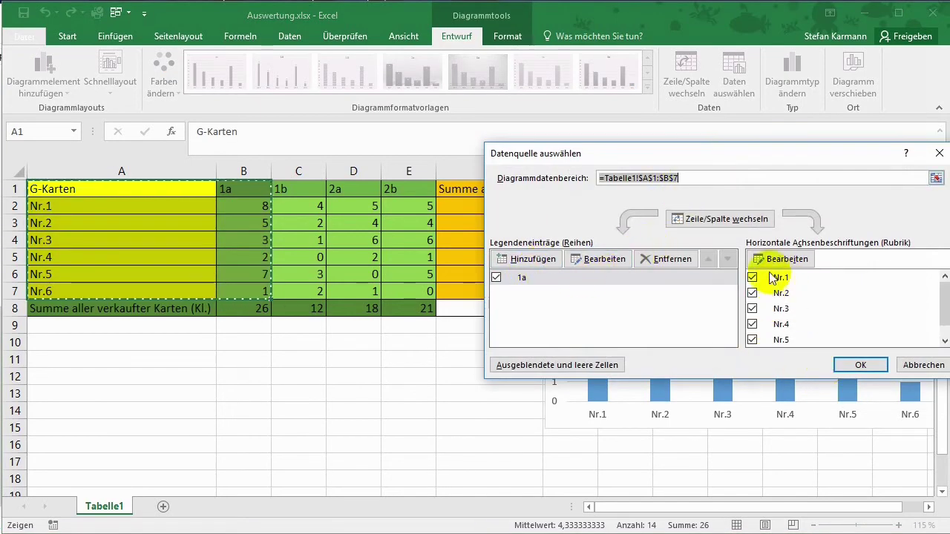
pyautogui.click(647, 259)
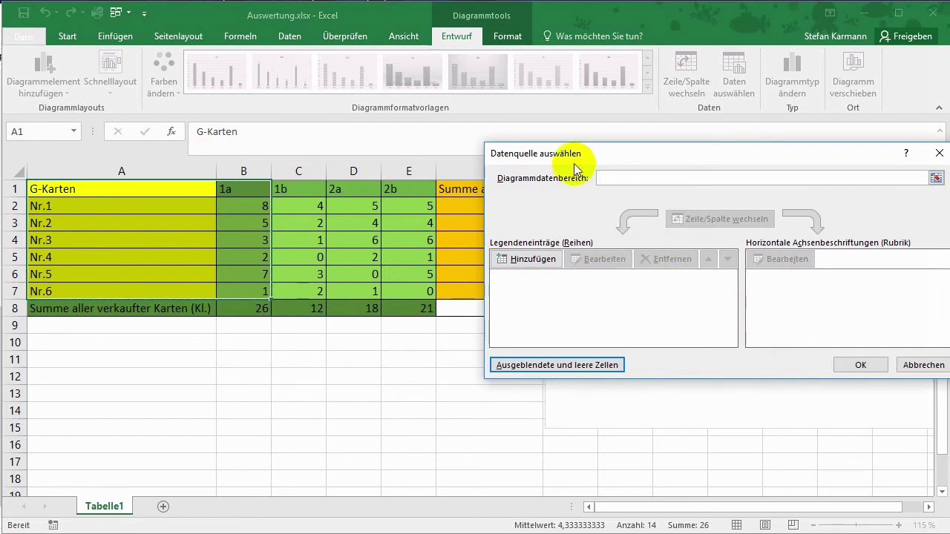
pyautogui.moveTo(653, 154)
pyautogui.mouseDown()
pyautogui.moveTo(631, 286)
pyautogui.moveTo(434, 315)
pyautogui.moveTo(500, 317)
pyautogui.mouseUp()
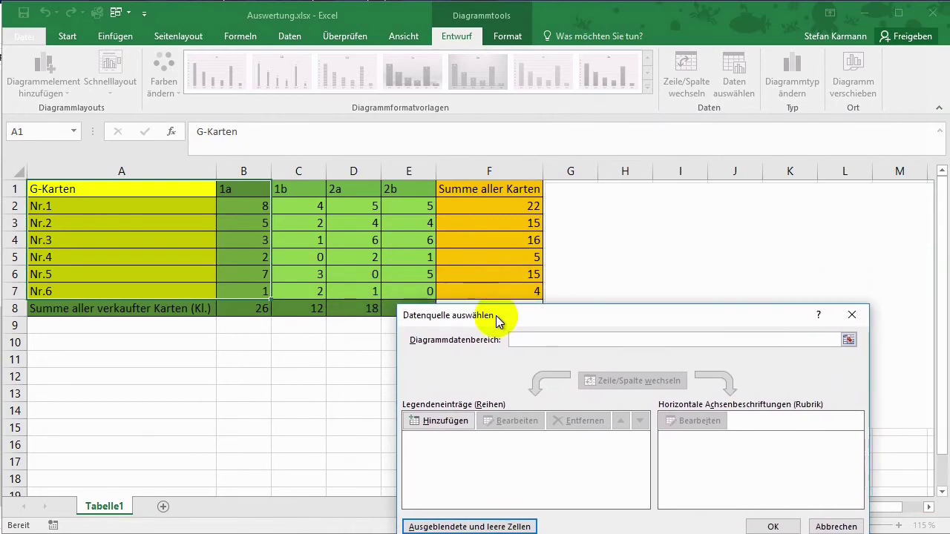
pyautogui.click(459, 423)
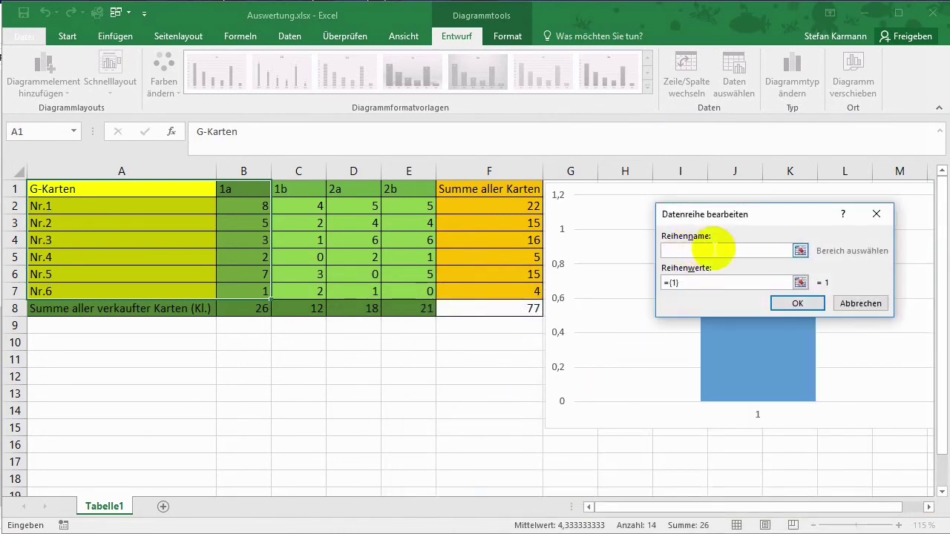
pyautogui.click(472, 192)
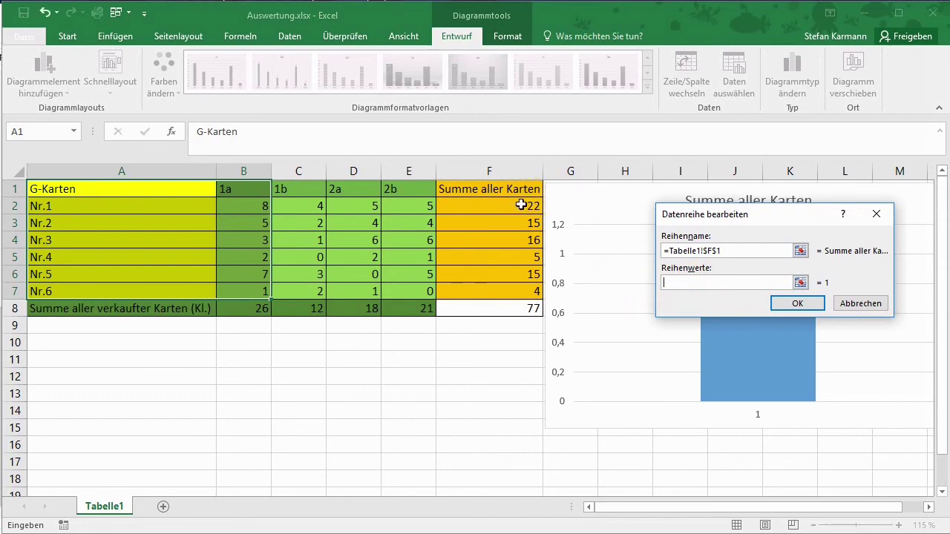
pyautogui.moveTo(523, 206); pyautogui.dragTo(519, 290)
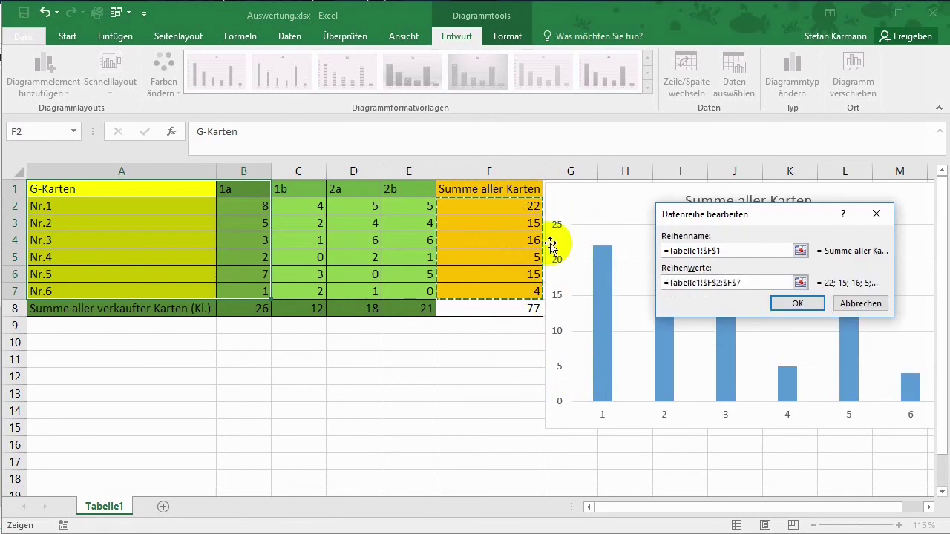
pyautogui.moveTo(763, 221); pyautogui.dragTo(765, 247)
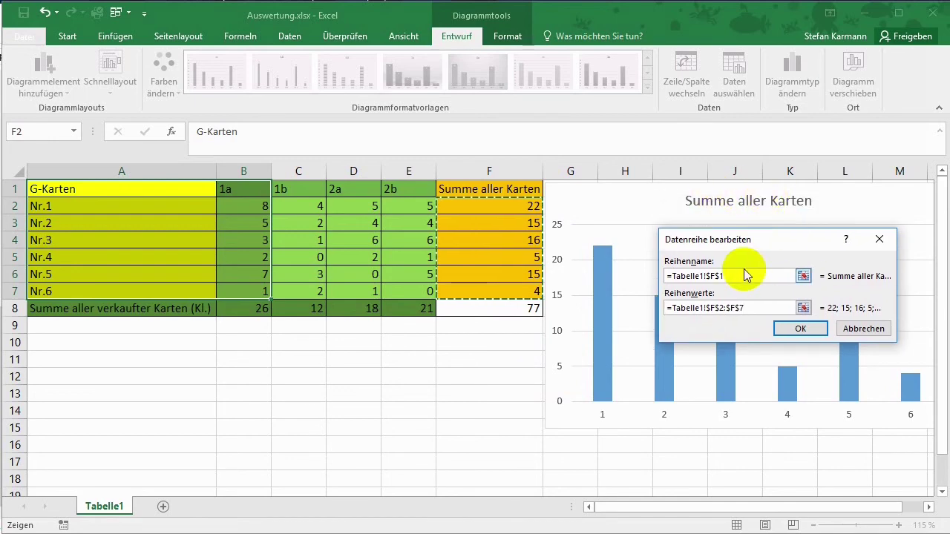
pyautogui.click(798, 329)
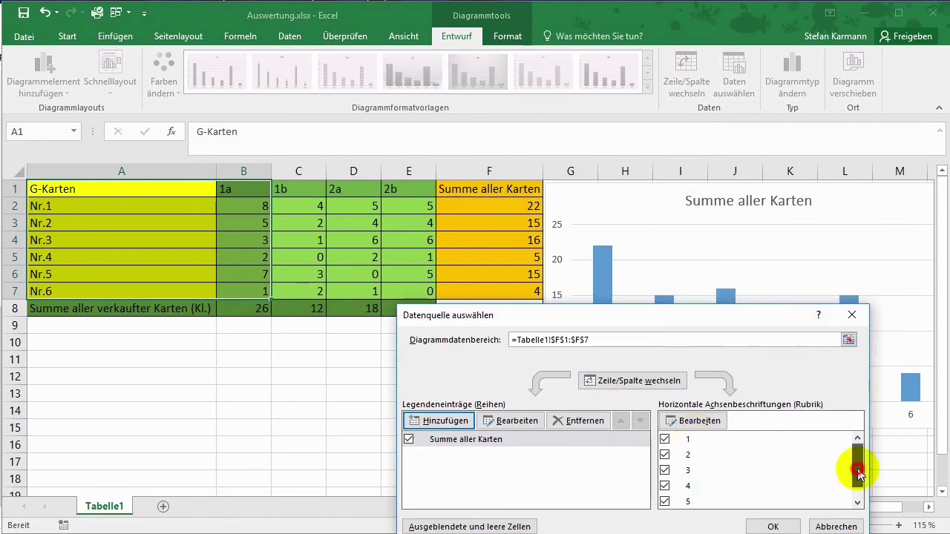
pyautogui.moveTo(859, 474); pyautogui.dragTo(857, 489)
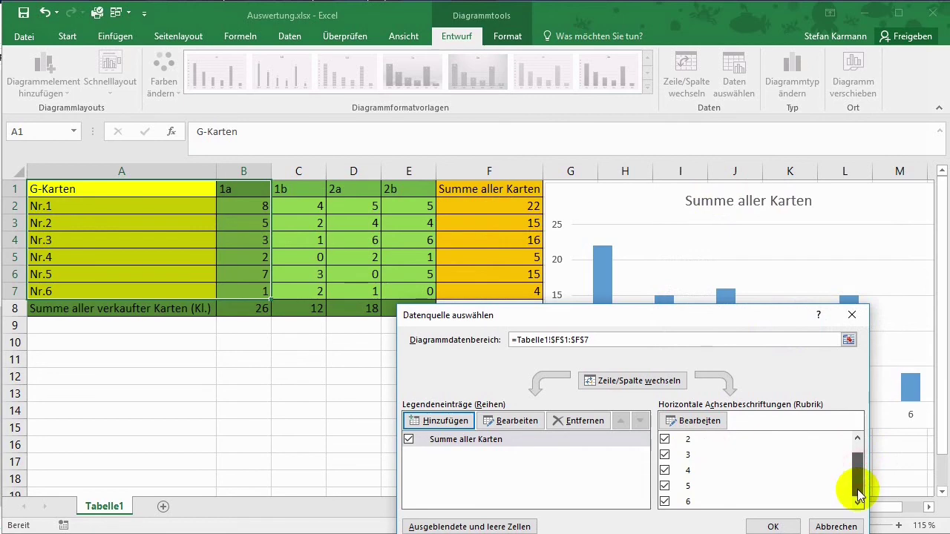
pyautogui.click(788, 528)
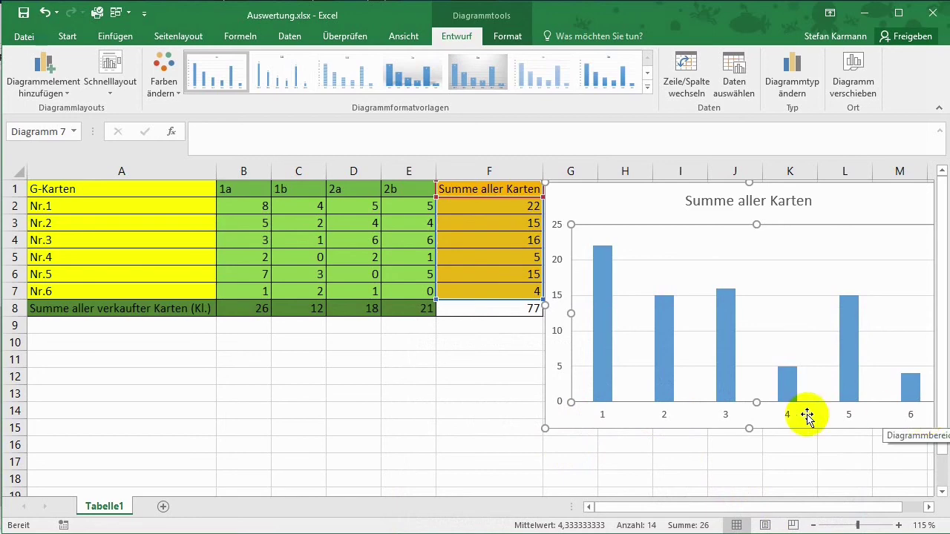
# Set the chart's horizontal axis labels to Nr.1–Nr.6 from cells A2:A7.
pyautogui.rightClick(814, 325)
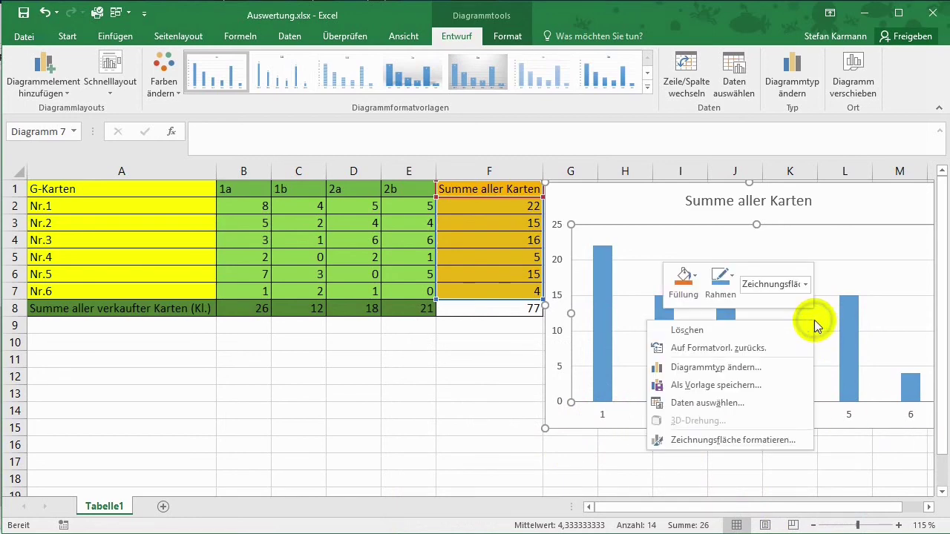
pyautogui.click(685, 402)
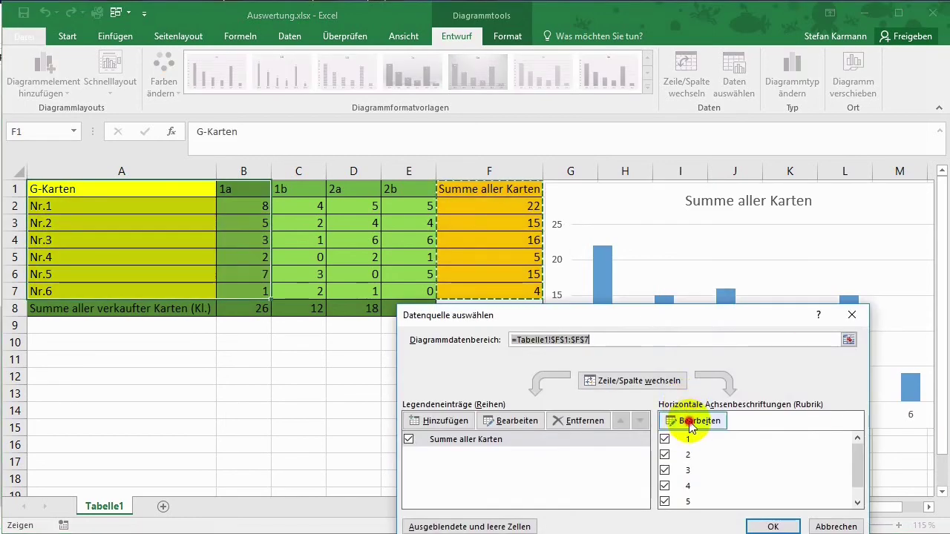
pyautogui.click(689, 422)
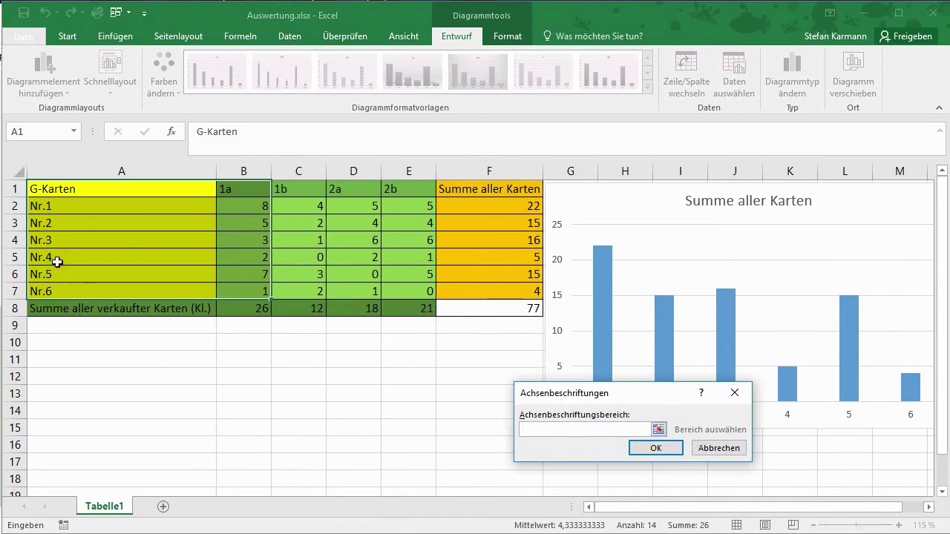
pyautogui.moveTo(59, 206); pyautogui.dragTo(62, 289)
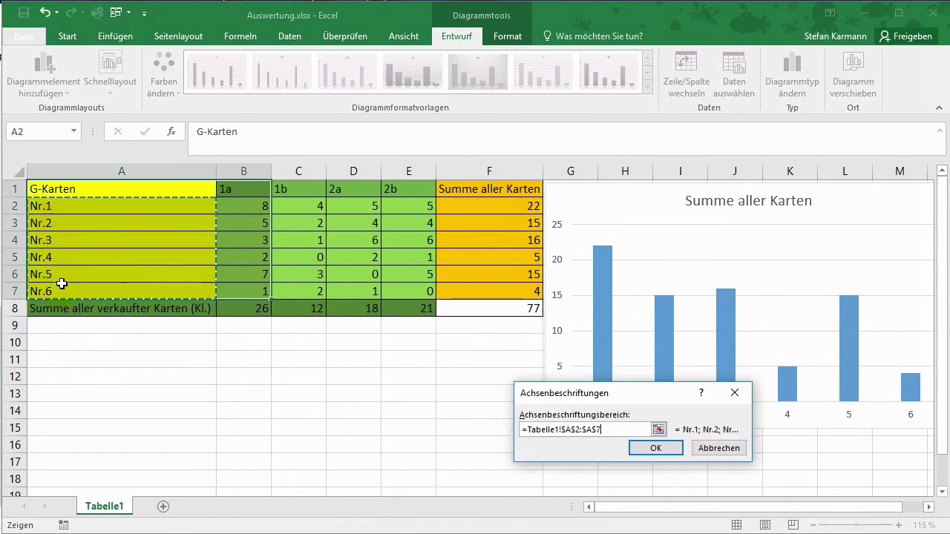
pyautogui.click(654, 447)
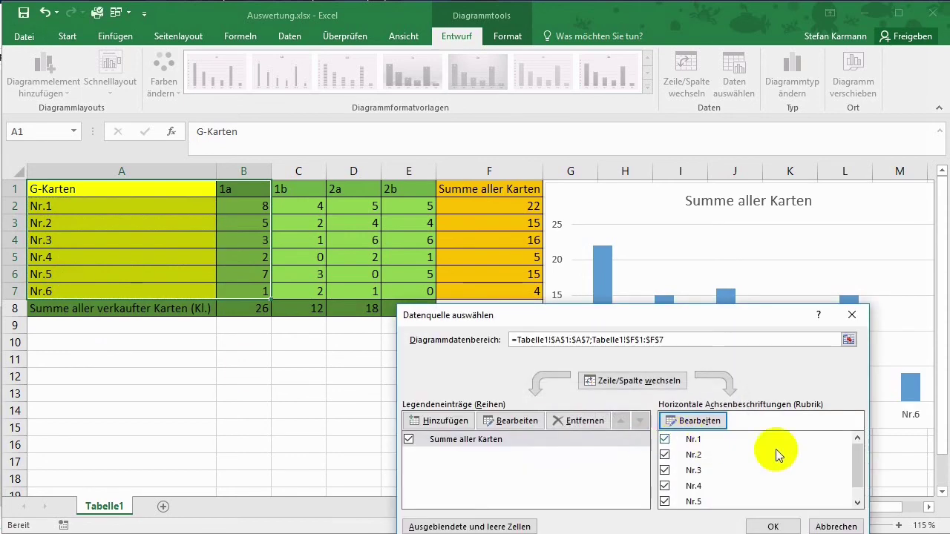
pyautogui.click(773, 526)
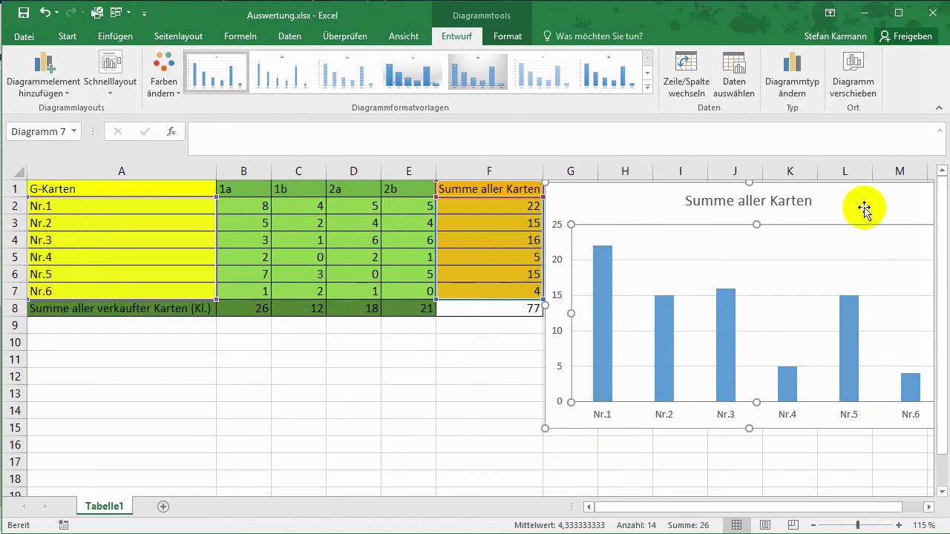
# Move the chart left to start at column C, keeping title and axes with no legend.
pyautogui.moveTo(864, 204)
pyautogui.mouseDown()
pyautogui.moveTo(794, 214)
pyautogui.moveTo(594, 216)
pyautogui.mouseUp()
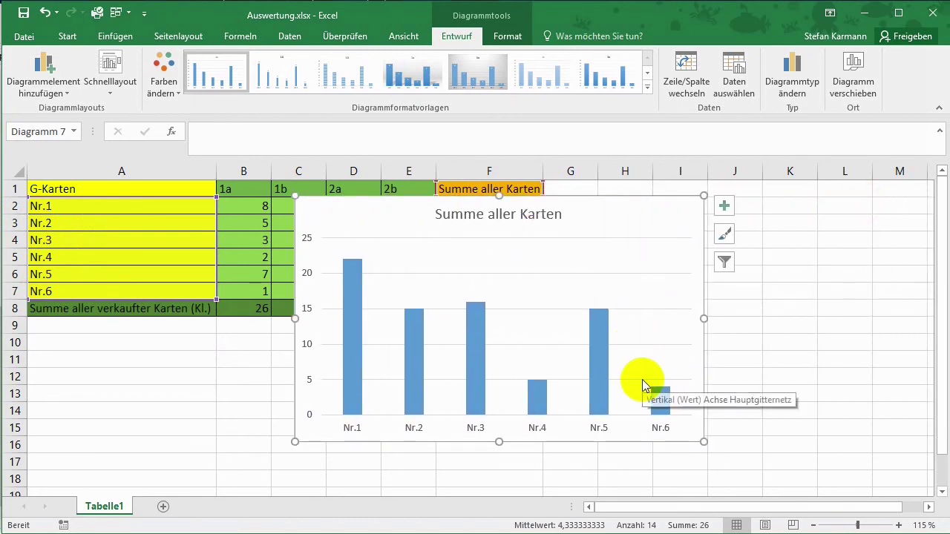
pyautogui.click(724, 208)
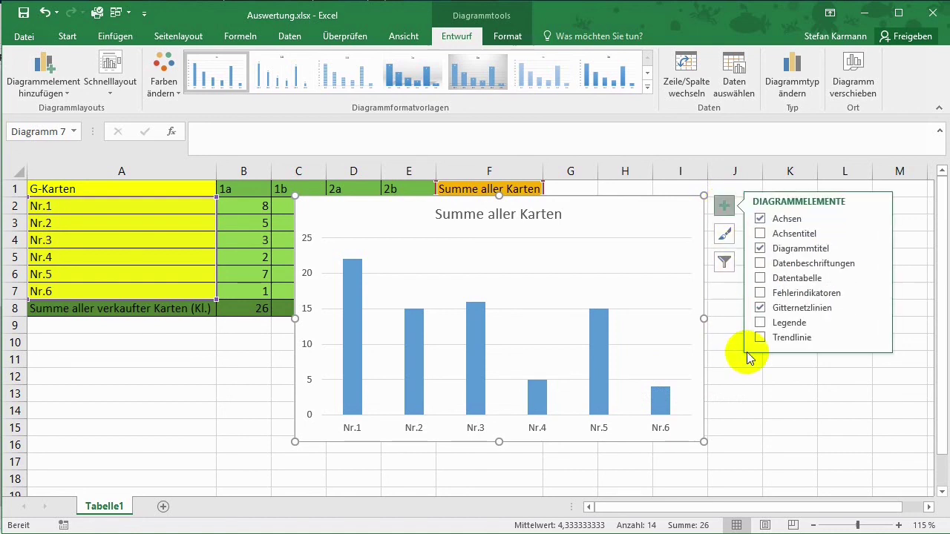
pyautogui.click(760, 324)
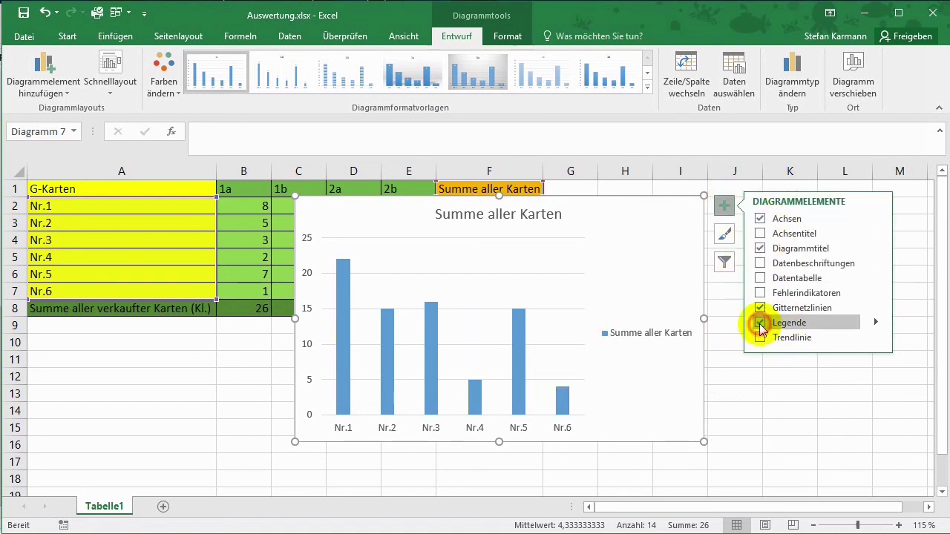
pyautogui.click(760, 323)
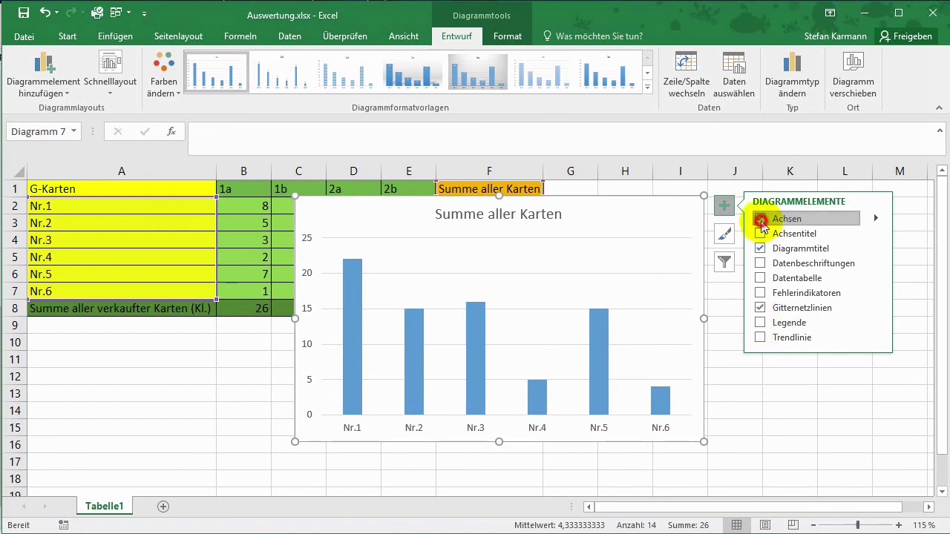
pyautogui.click(760, 220)
pyautogui.click(761, 219)
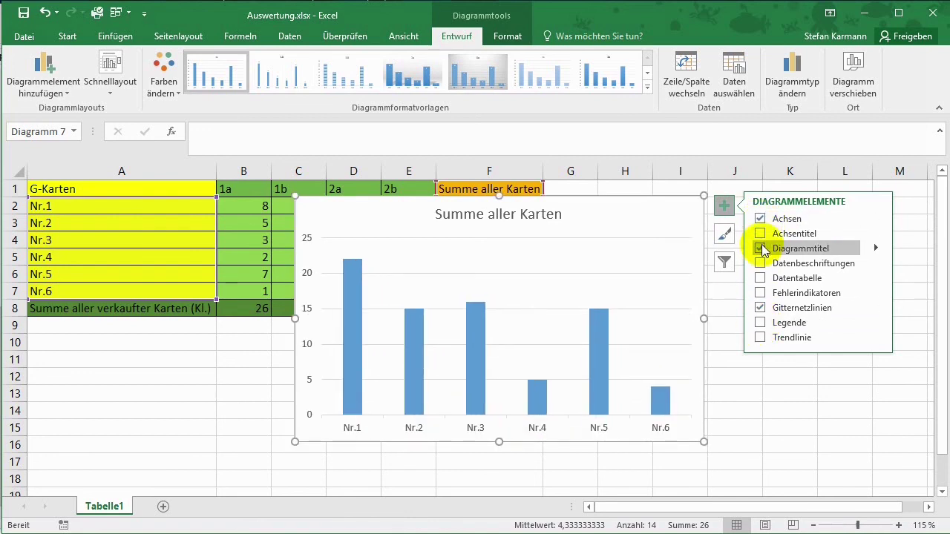
pyautogui.click(760, 248)
pyautogui.click(760, 247)
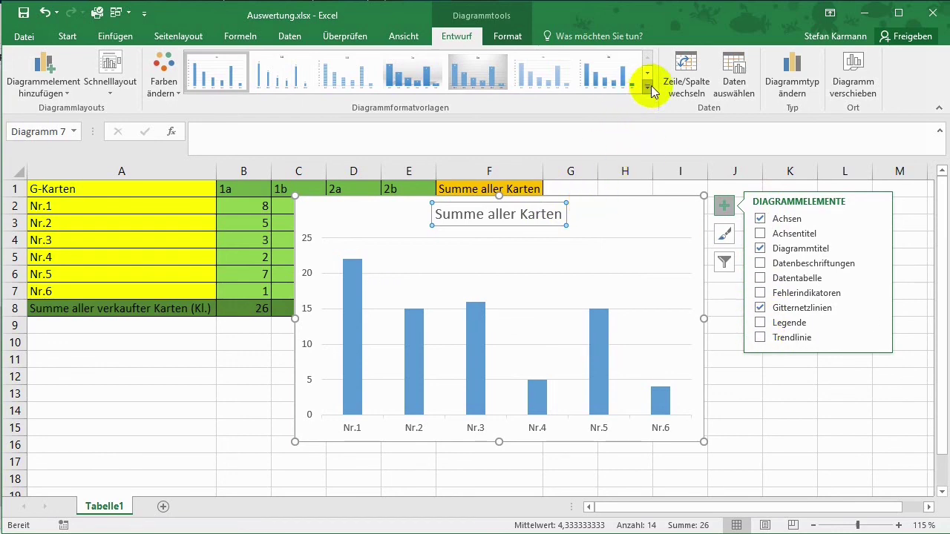
# Apply a dark chart style and switch to the multicoloured clustered column chart type.
pyautogui.click(647, 91)
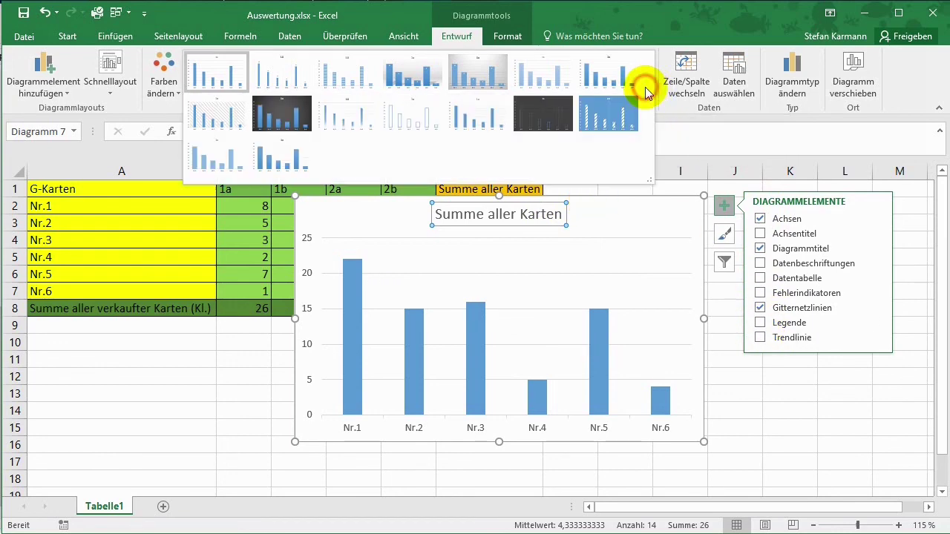
pyautogui.click(299, 111)
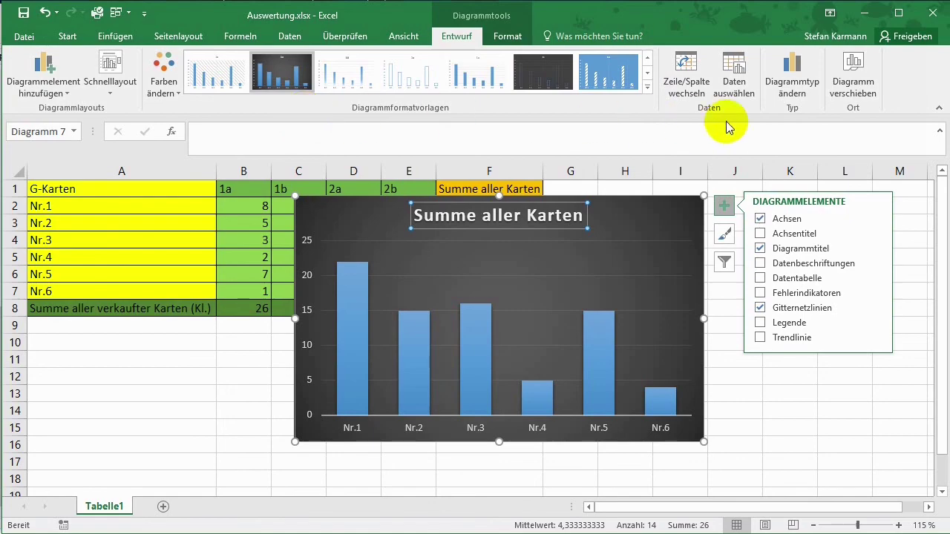
pyautogui.click(798, 88)
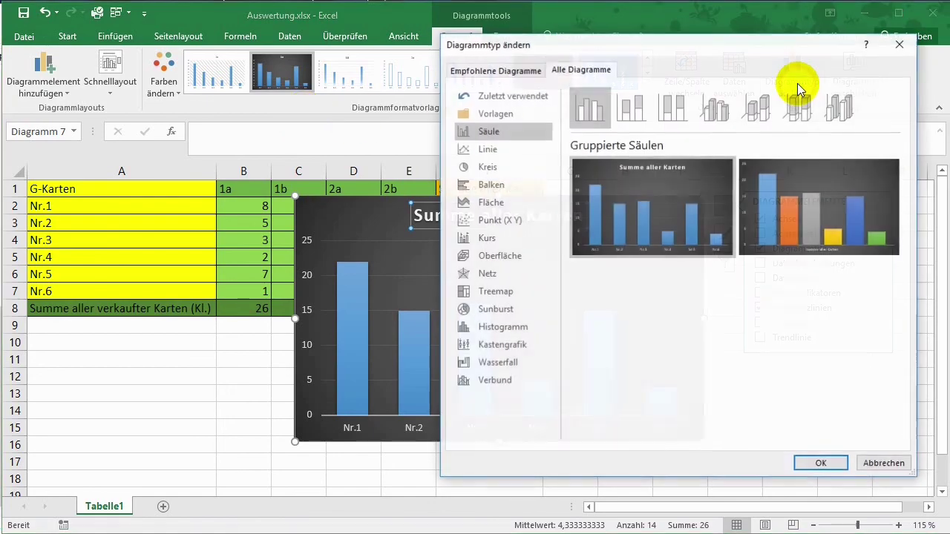
pyautogui.click(806, 213)
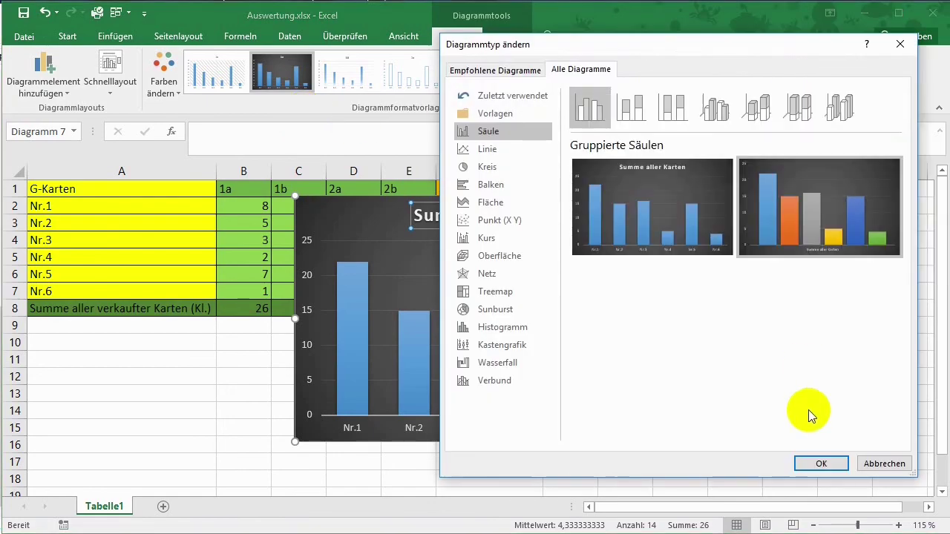
pyautogui.click(823, 463)
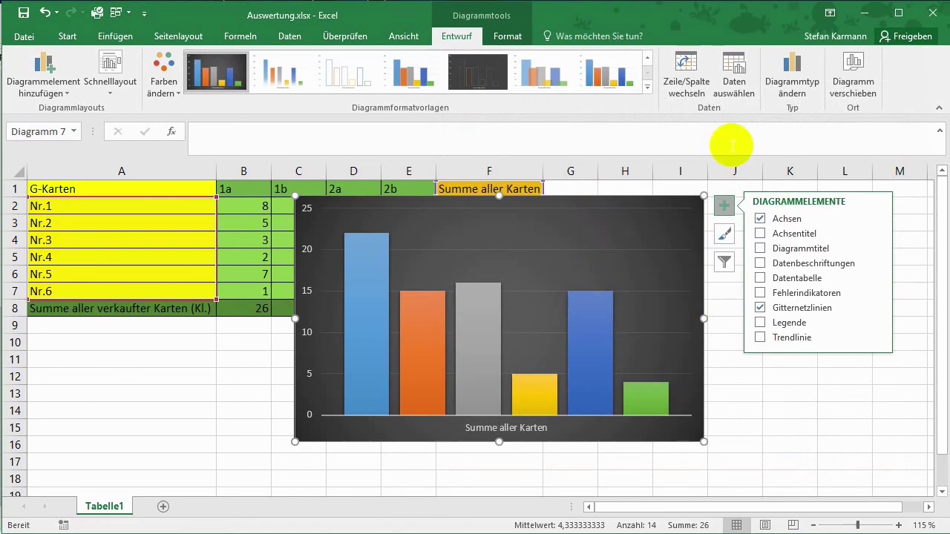
# Change the chart to a clustered horizontal bar chart with a warm colour palette.
pyautogui.click(798, 83)
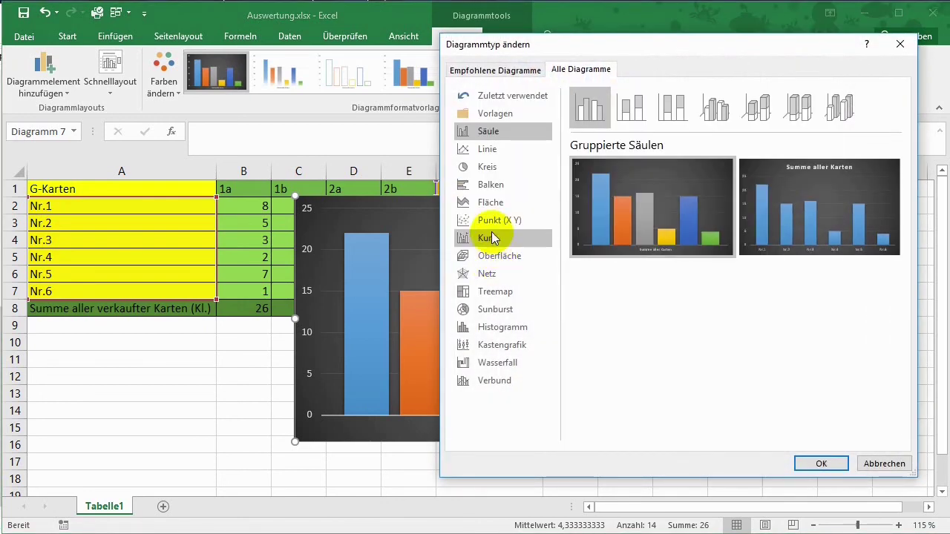
pyautogui.click(491, 186)
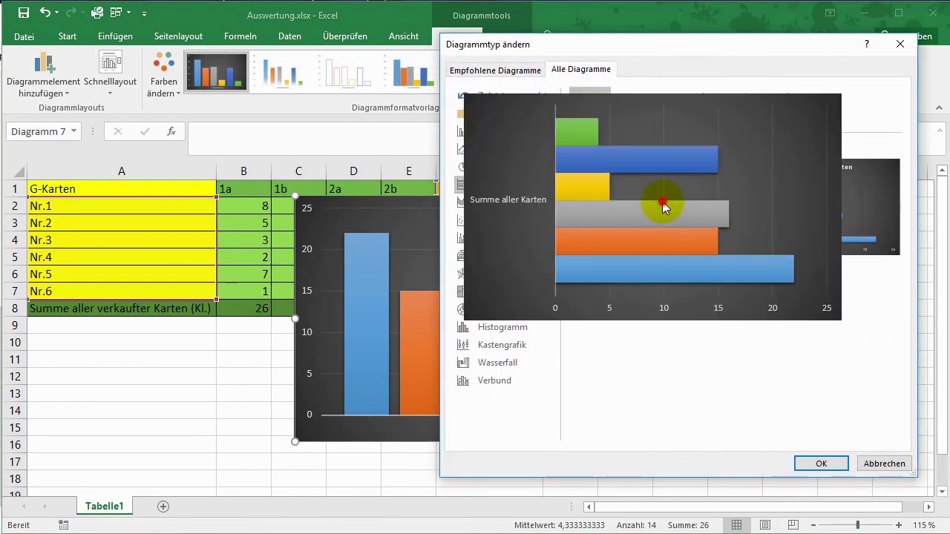
pyautogui.click(823, 464)
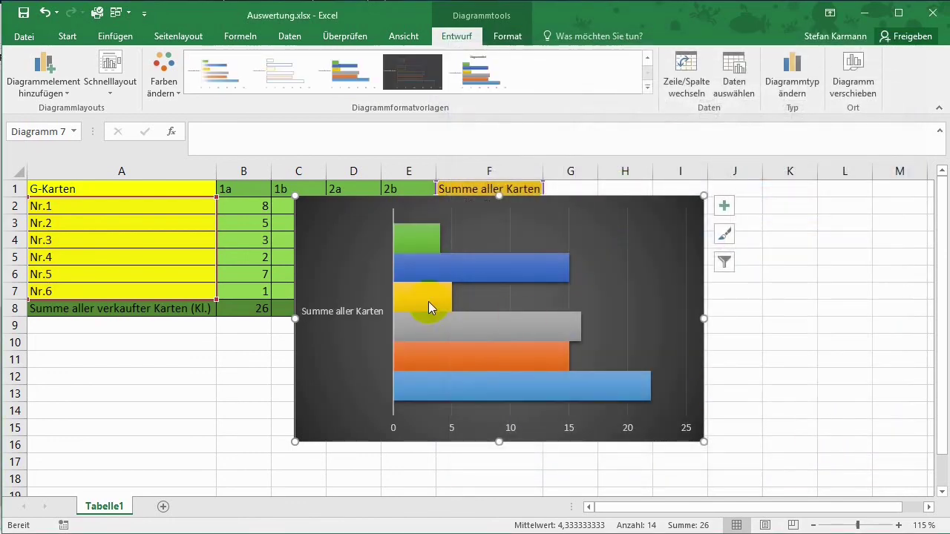
pyautogui.click(164, 74)
pyautogui.click(195, 176)
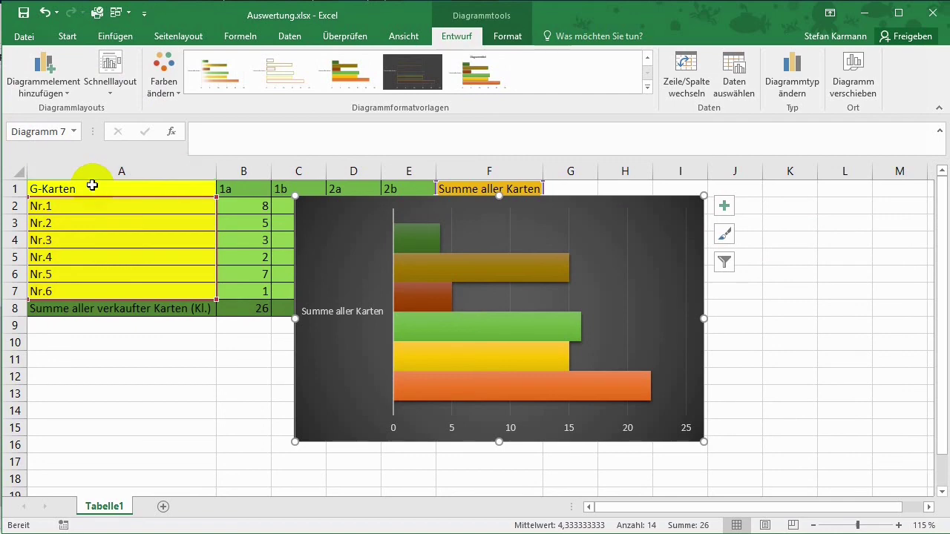
# Move the bar chart right to columns I–N so every G-Karten value is uncovered.
pyautogui.click(789, 290)
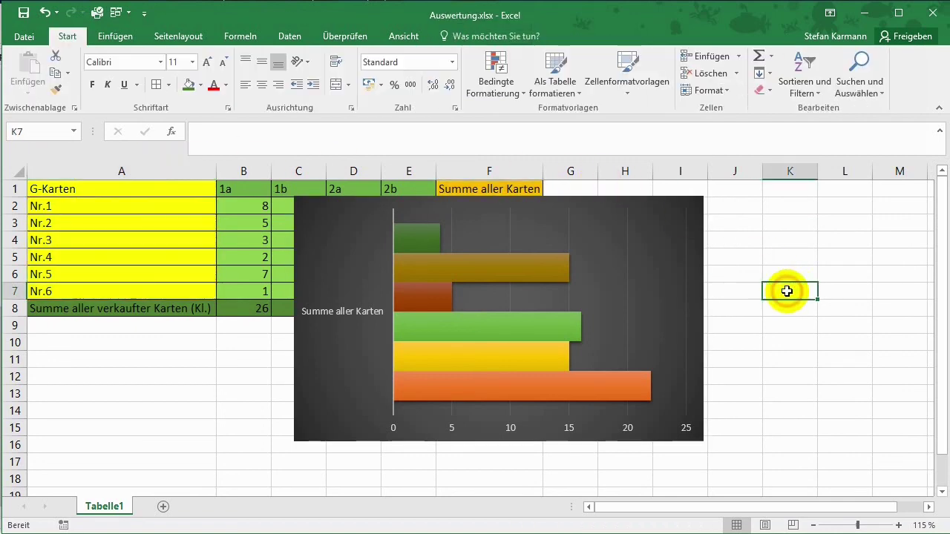
pyautogui.keyDown('ctrl'); pyautogui.scroll(-3, 722, 346); pyautogui.keyUp('ctrl')
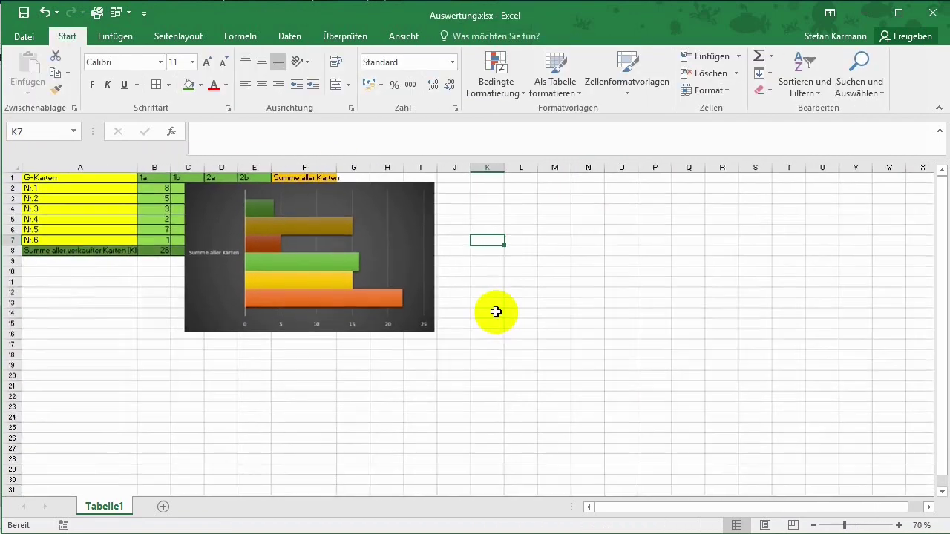
pyautogui.moveTo(439, 282); pyautogui.dragTo(610, 277)
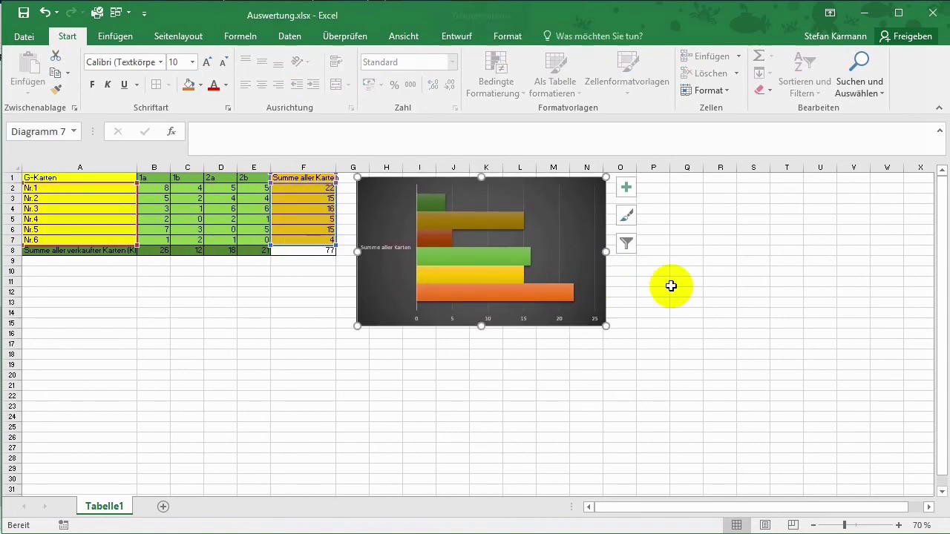
pyautogui.click(694, 291)
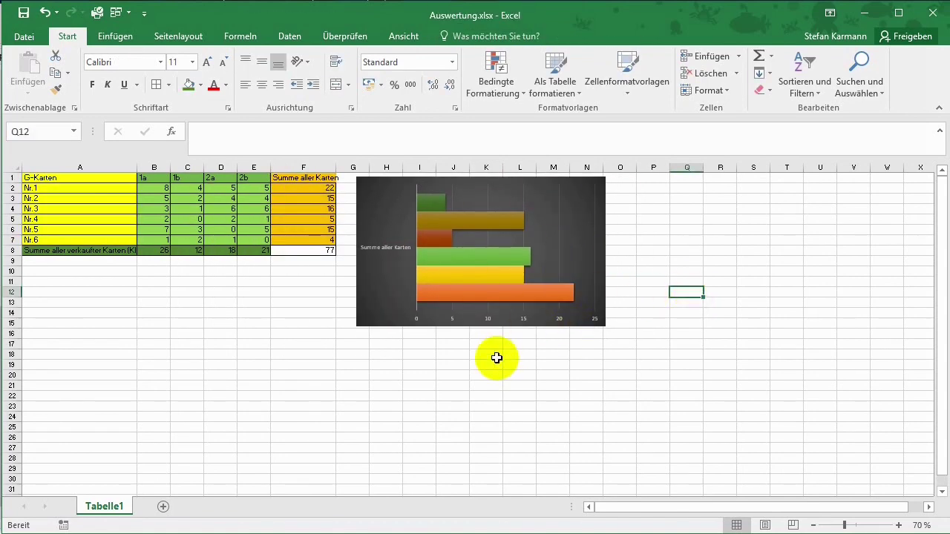